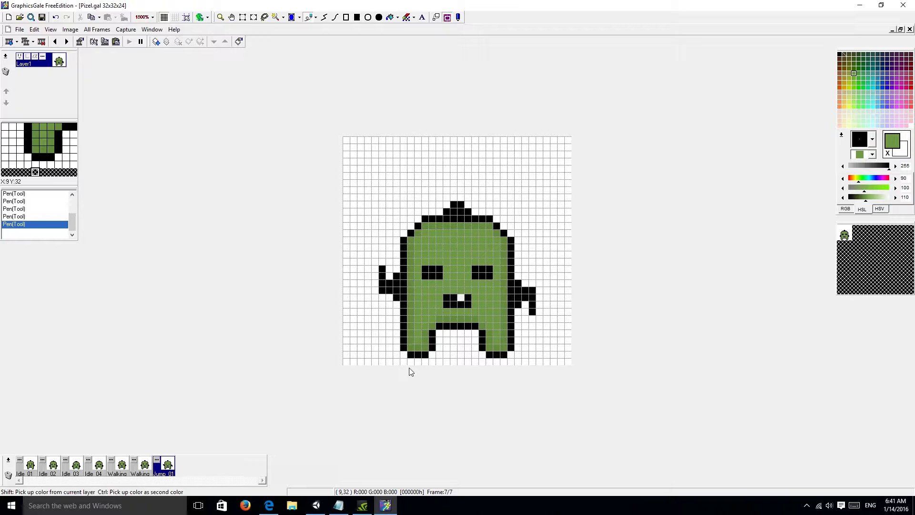
Restore the Pizel.gal image to a floating window sized to show the whole sprite, and pick black as the drawing color
click(900, 30)
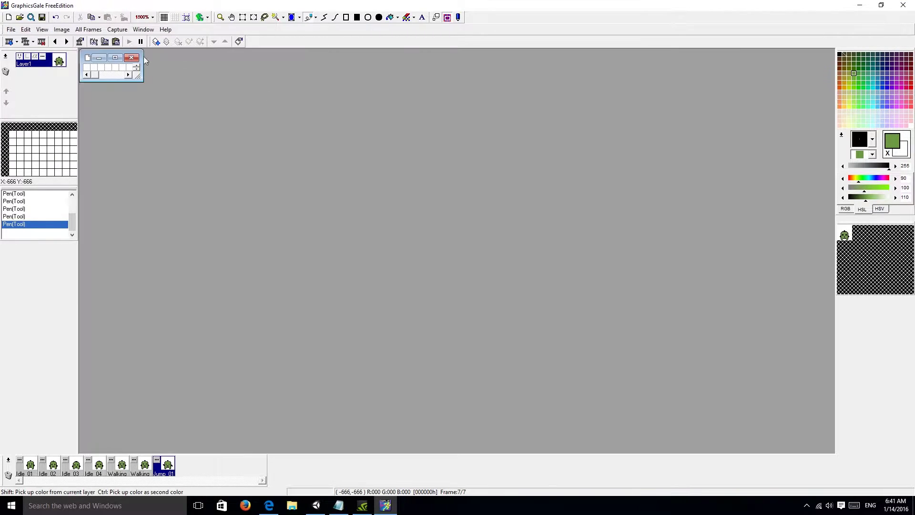
drag(143, 81, 376, 329)
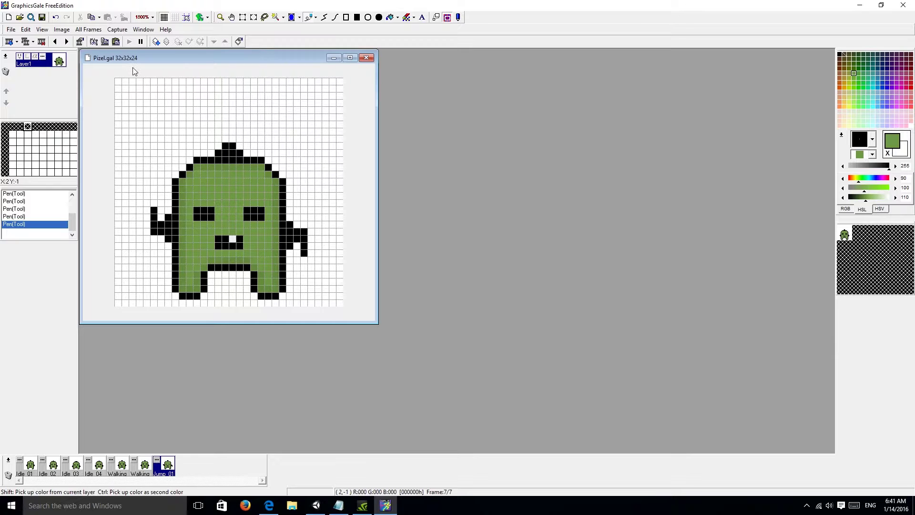
right_click(229, 155)
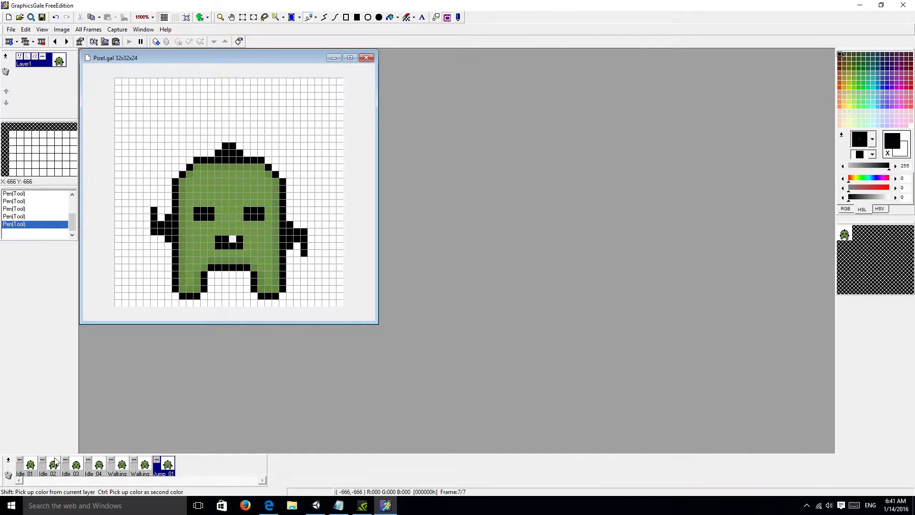
Review each sprite animation frame in order, from Idle_01 through the walking frames to Jump_01
click(30, 467)
click(53, 467)
click(76, 467)
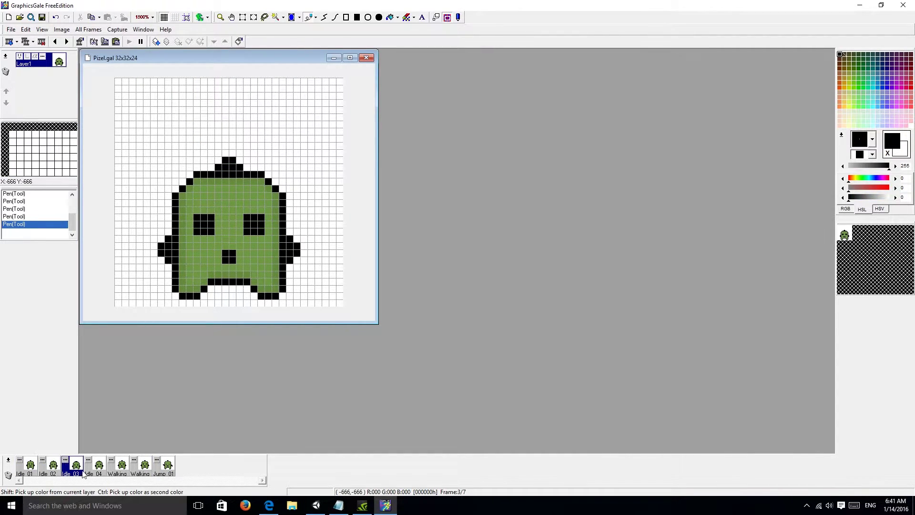
click(100, 467)
click(120, 468)
click(144, 467)
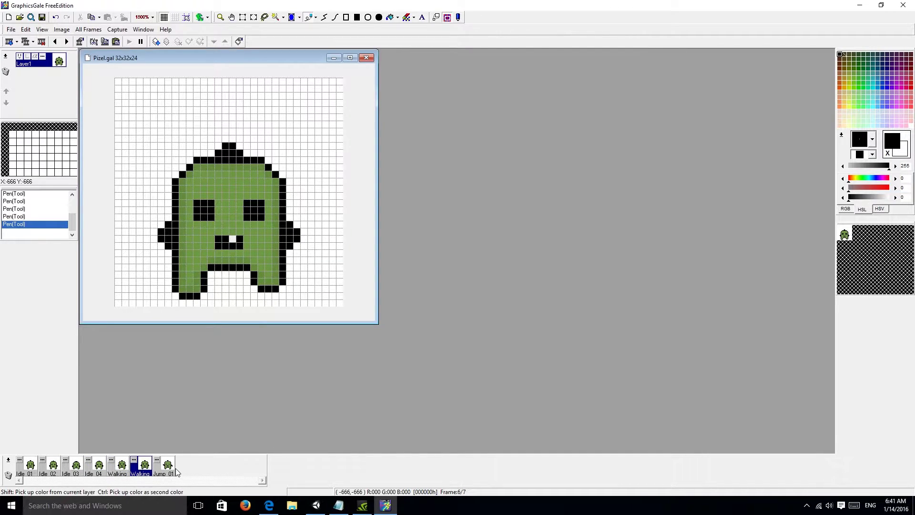
click(169, 468)
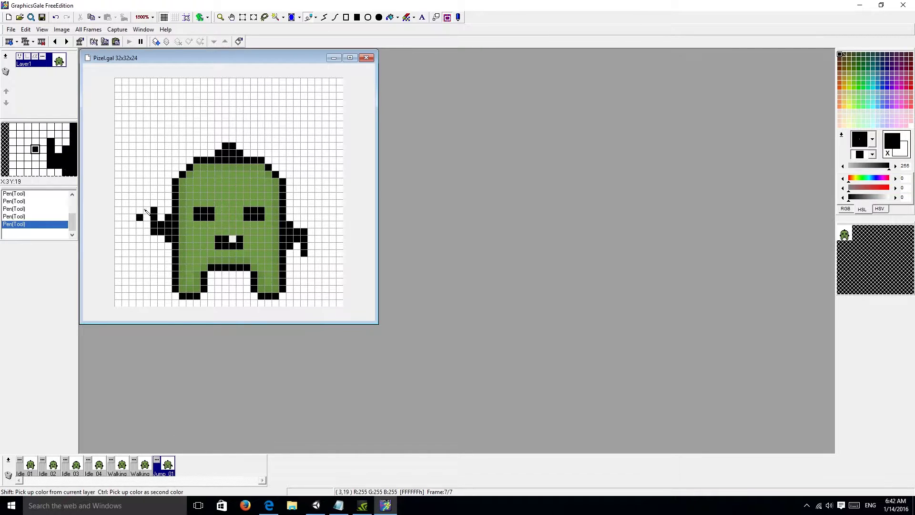
Create a new 320 x 320 image in 24bit full color
click(12, 30)
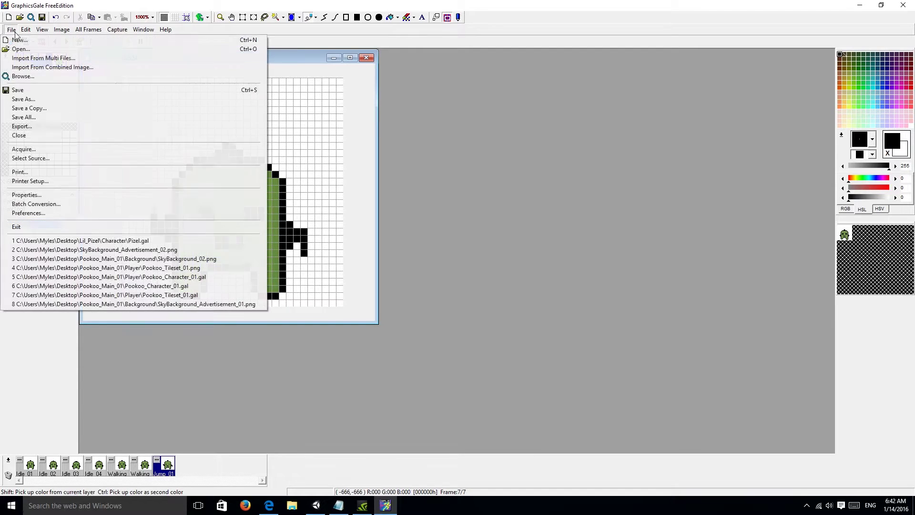
click(15, 41)
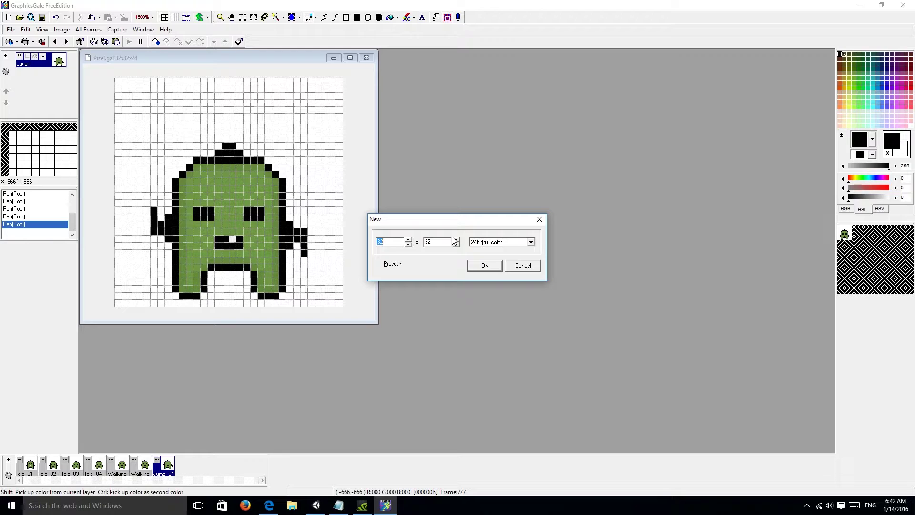
text(3)
text(0)
click(478, 266)
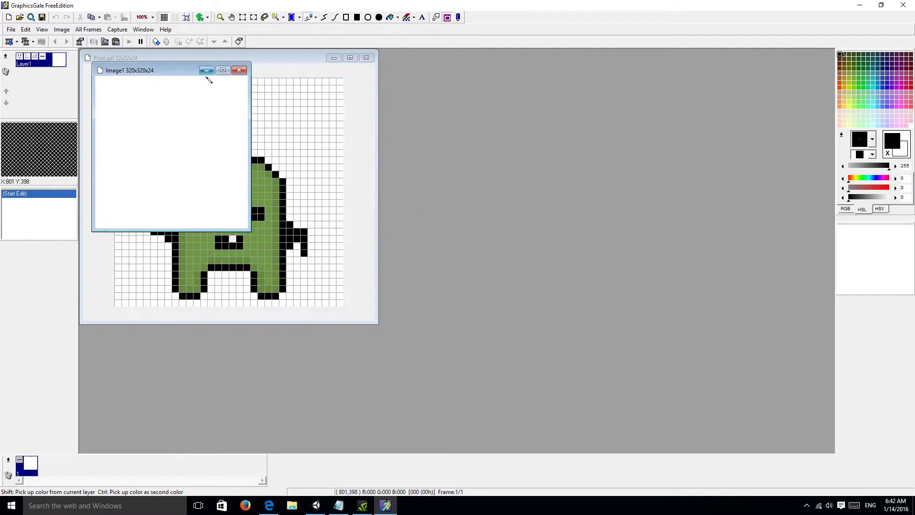
Place the new image's window beside the sprite's window and enlarge it
drag(183, 77, 601, 86)
drag(667, 242, 780, 358)
drag(564, 77, 468, 53)
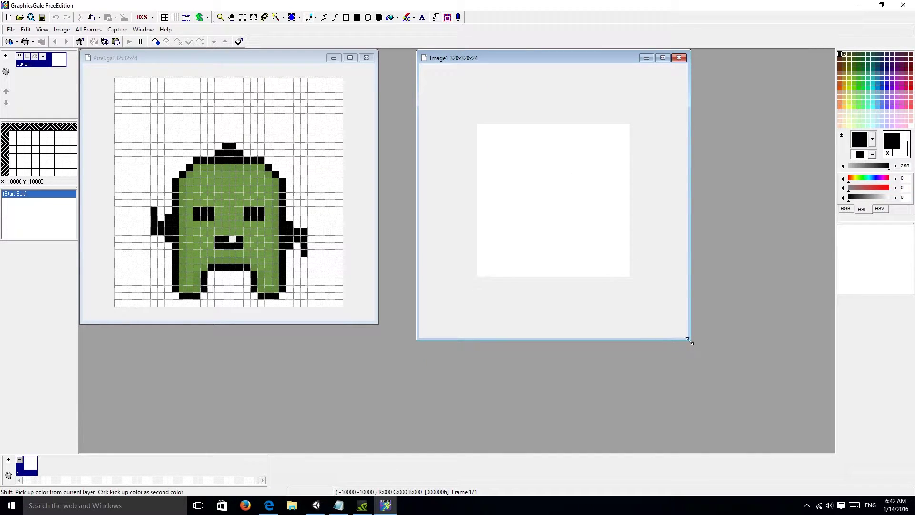
drag(690, 309, 784, 300)
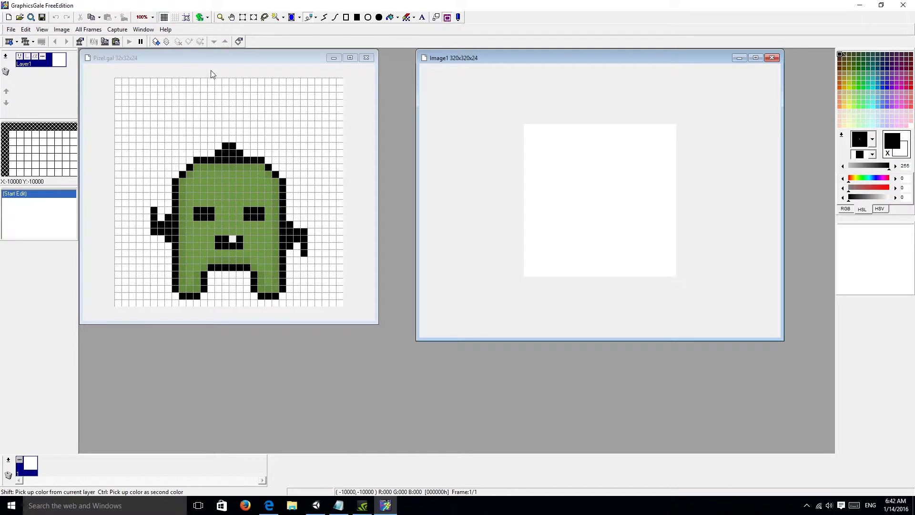
Display a 32x32 custom grid on the new image and hide its single-pixel grid
click(176, 18)
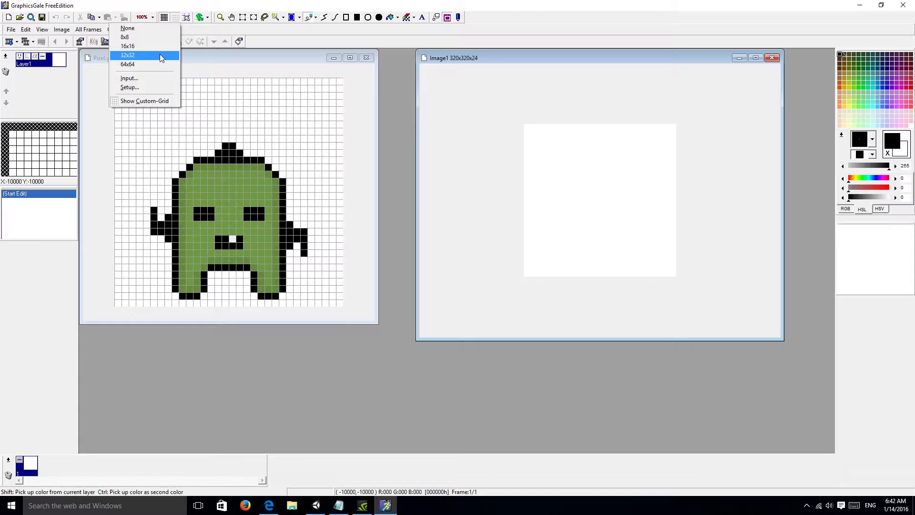
click(153, 57)
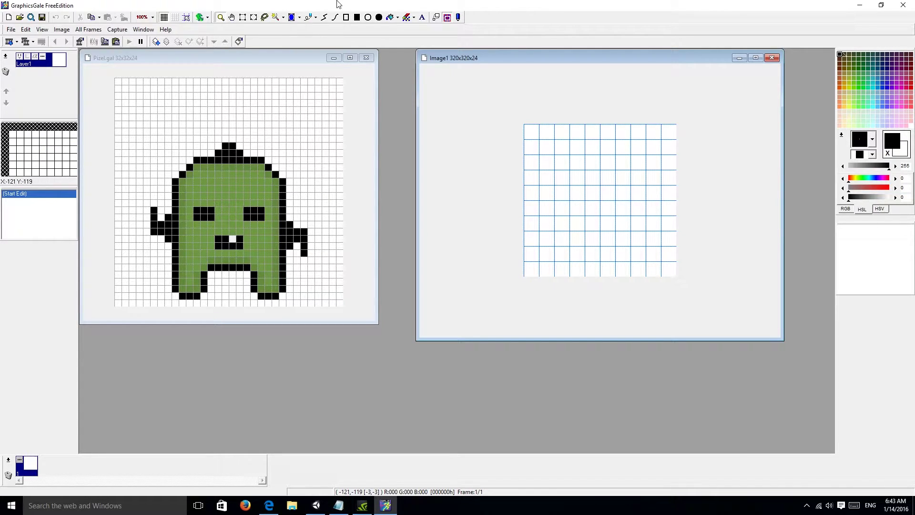
click(548, 135)
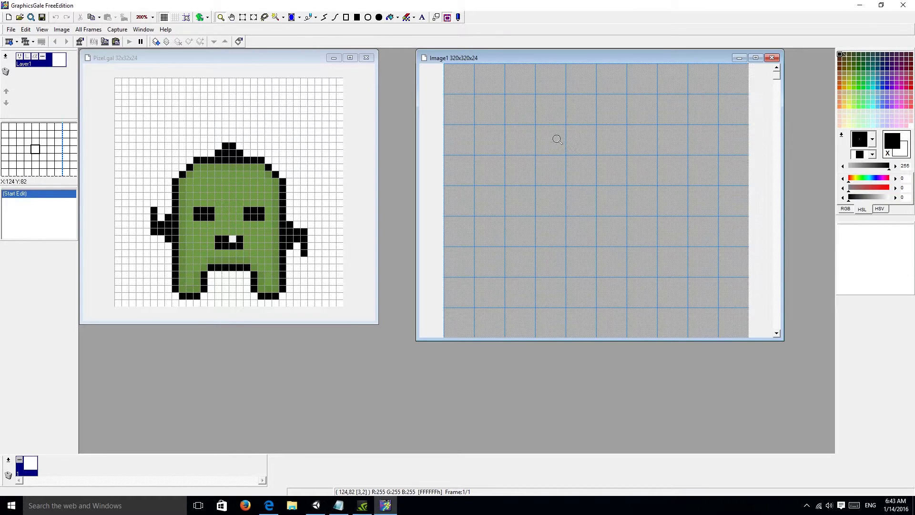
click(509, 109)
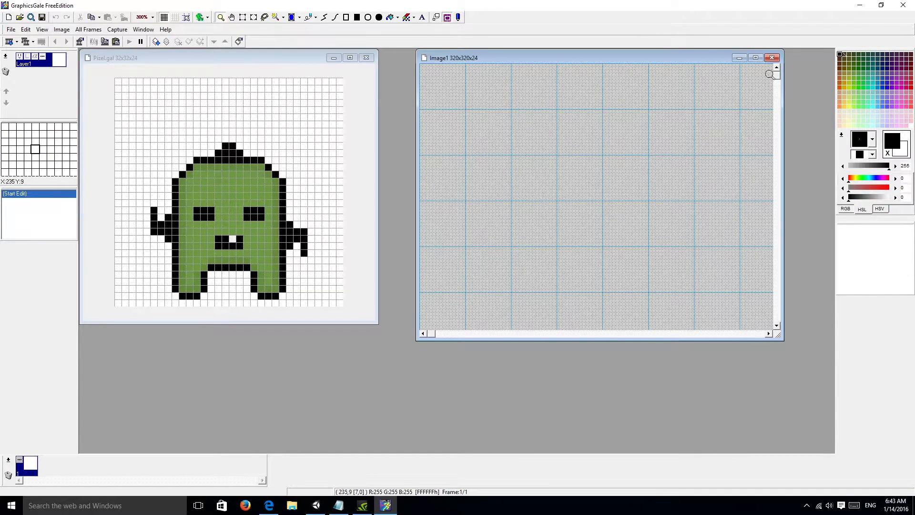
click(175, 17)
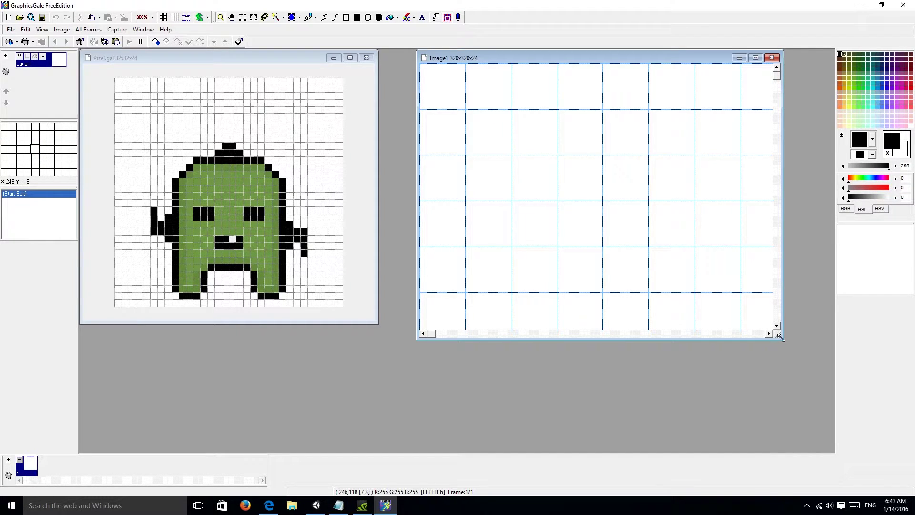
Enlarge and reposition the new image's window and magnify its canvas to 500%
drag(779, 335, 834, 396)
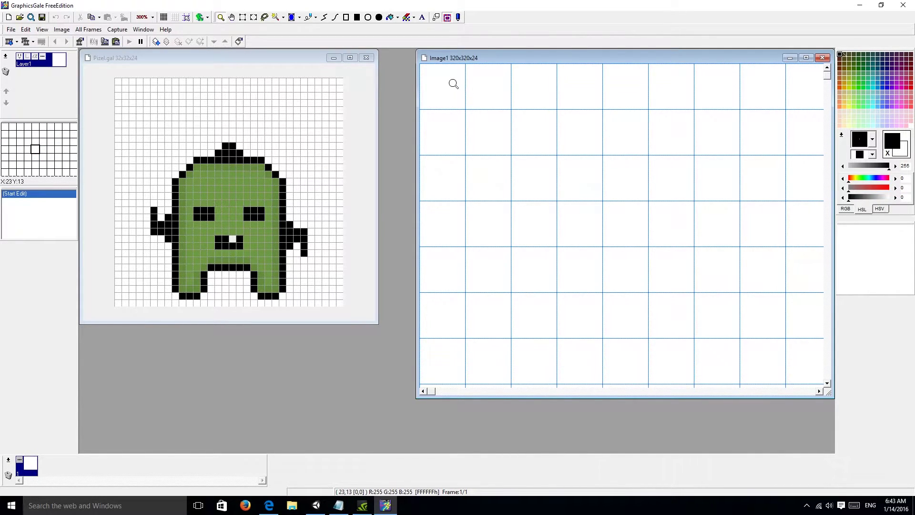
drag(436, 61, 413, 68)
click(419, 89)
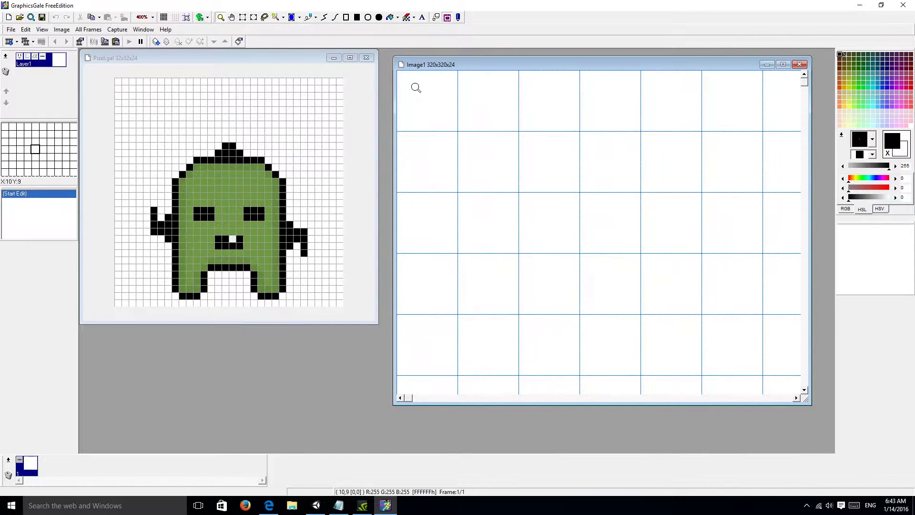
click(414, 86)
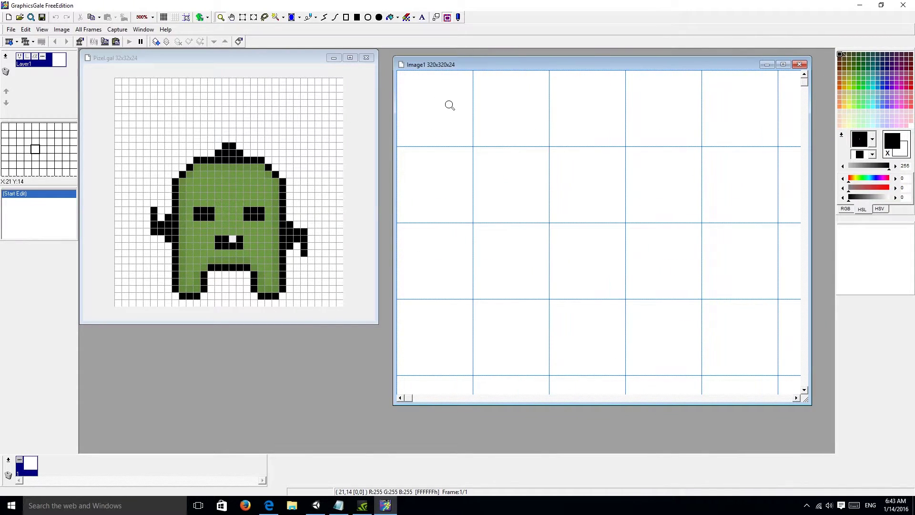
Copy the entire Idle_01 frame of the sprite and paste it into the first grid cell of the new image
click(277, 61)
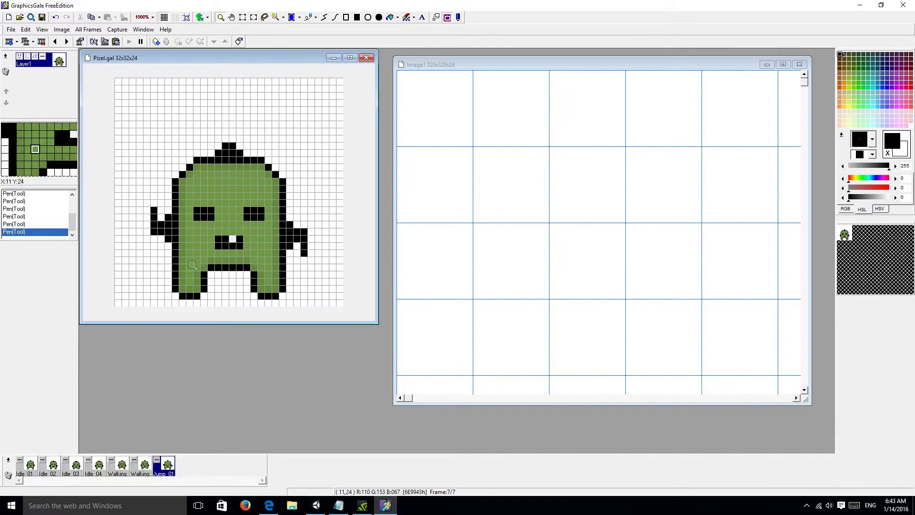
click(35, 463)
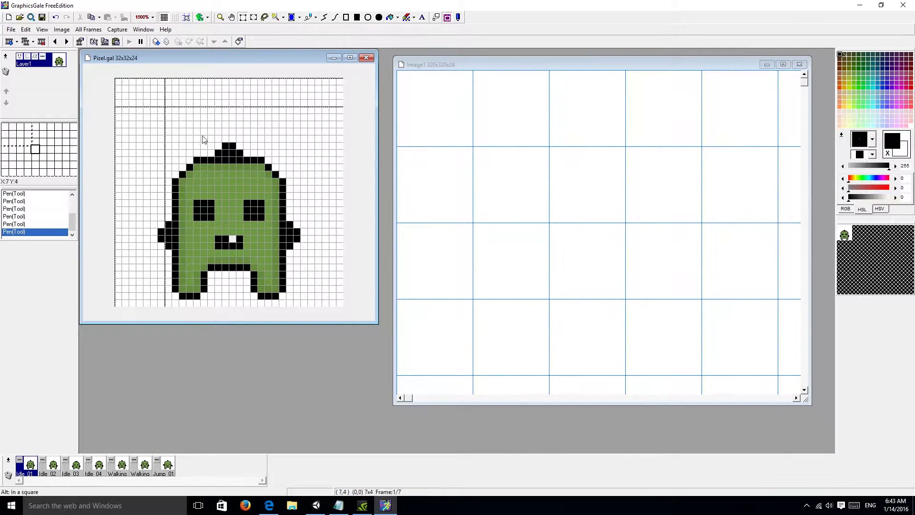
key(ctrl+a)
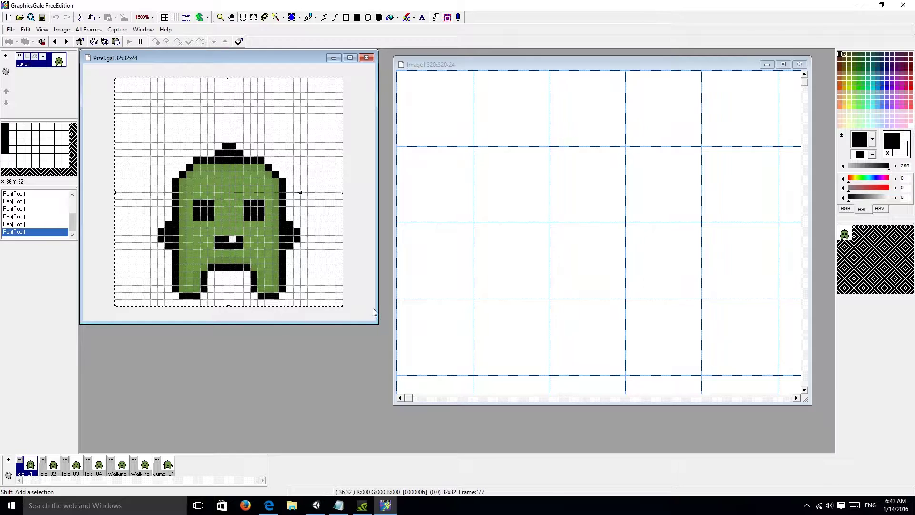
key(ctrl+c)
click(459, 64)
key(ctrl+v)
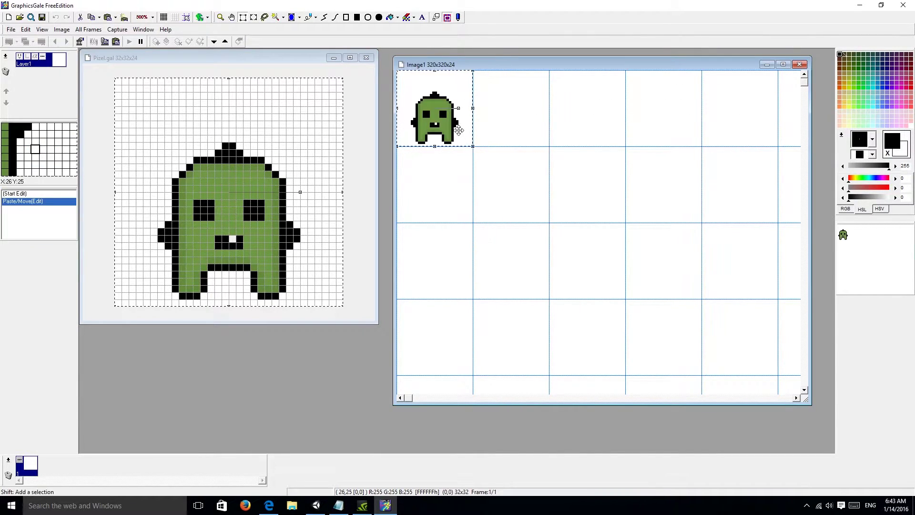
Copy the sprite's Idle_02 frame into the new image and move it 32 pixels right into the second grid cell
click(168, 72)
click(53, 467)
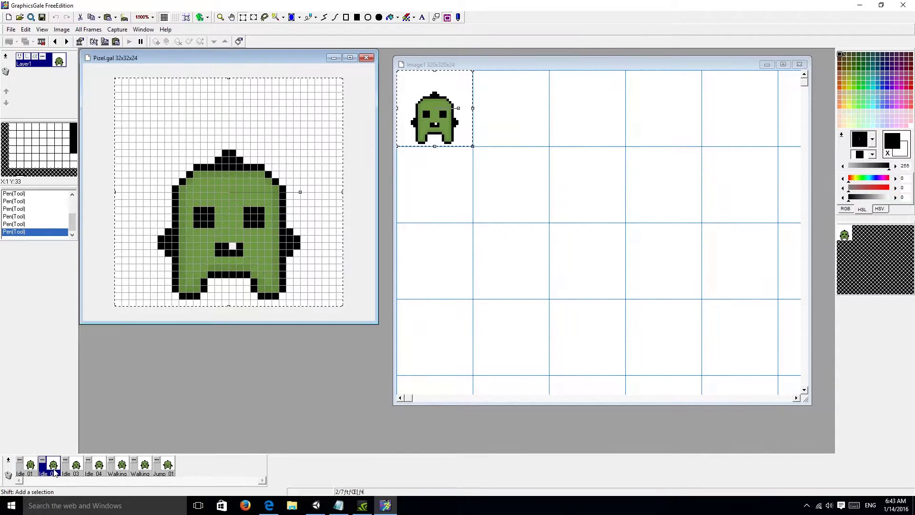
click(474, 66)
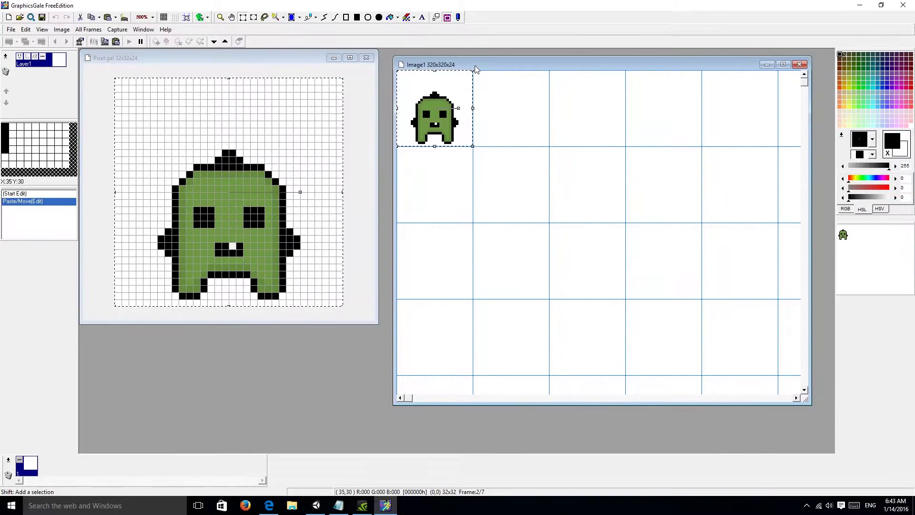
key(ctrl+v)
key(Right)
key(Right)
key(Right)
key(Right)
key(Right)
key(Right)
key(Right)
key(Right)
key(Right)
key(Right)
key(Right)
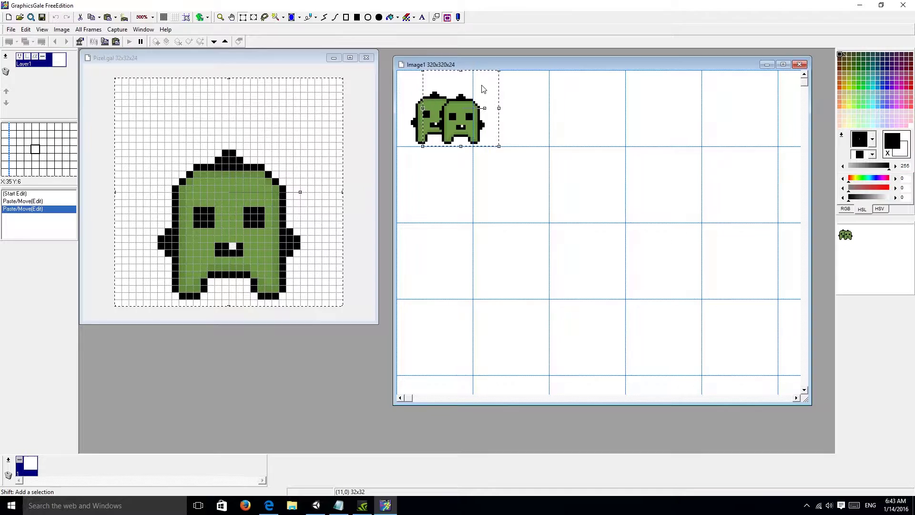
key(Right)
key(Right)
key(Right)
key(Right)
key(Right)
key(Right)
key(Right)
key(Right)
key(Right)
key(Right)
key(Right)
key(Right)
key(Right)
key(Right)
key(Right)
key(Right)
key(Right)
key(Right)
key(Right)
key(Right)
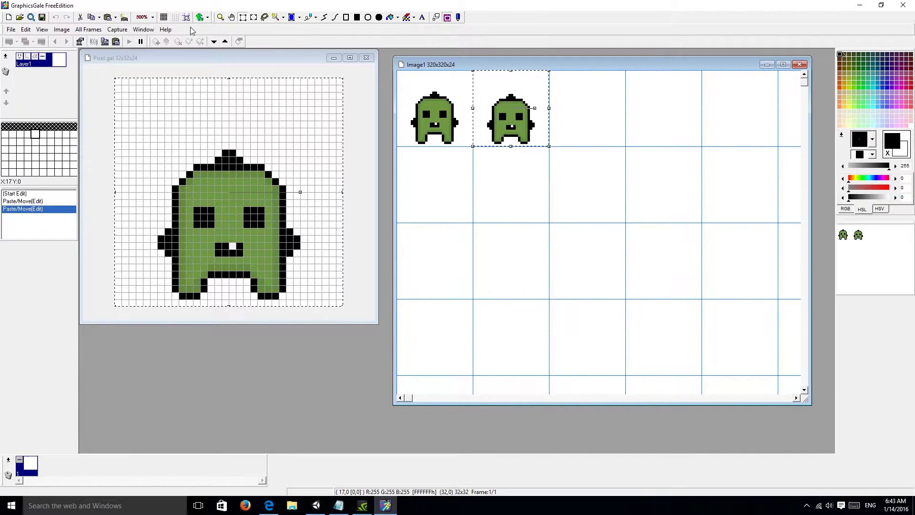
Copy the sprite's Idle_03 frame into the new image and move it 64 pixels right into the third grid cell
click(218, 59)
click(78, 464)
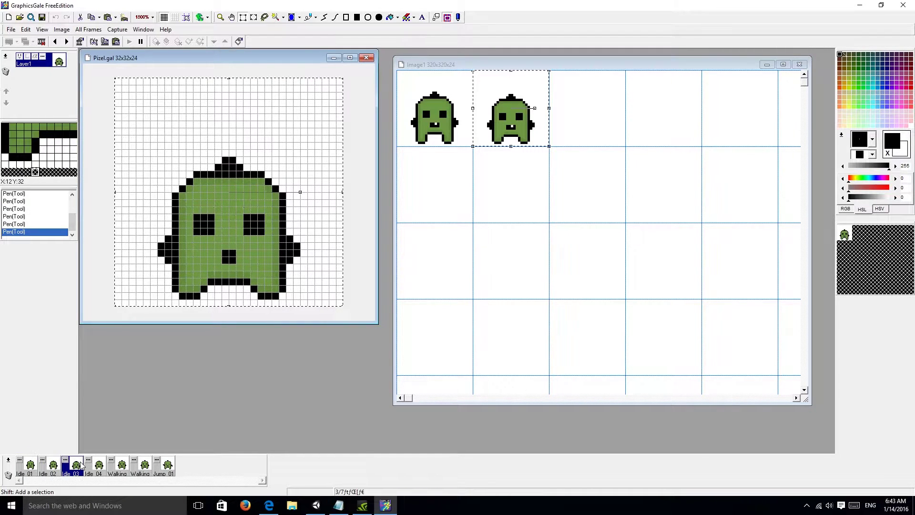
click(576, 66)
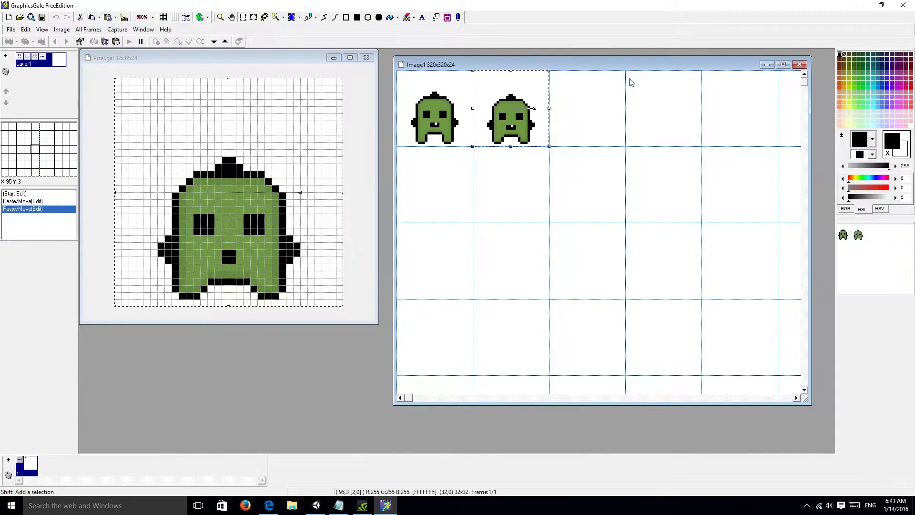
key(ctrl+v)
key(Right)
key(Right)
key(Right)
key(Right)
key(Right)
key(Right)
key(Right)
key(Right)
key(Right)
key(Right)
key(Right)
key(Right)
key(Right)
key(Right)
key(Right)
key(Right)
key(Right)
key(Right)
key(Right)
key(Right)
key(Right)
key(Right)
key(Right)
key(Right)
key(Right)
key(Right)
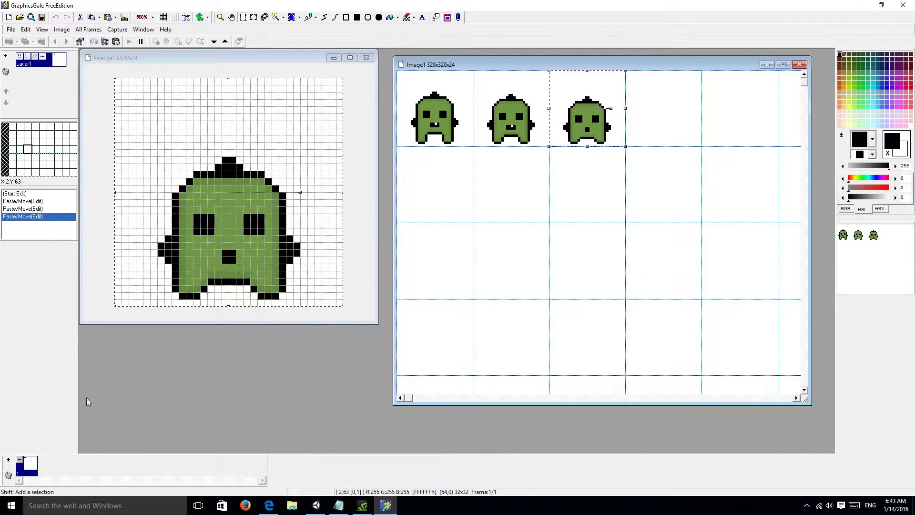
Copy the sprite's Idle_04 frame into the new image and move it 96 pixels right into the fourth grid cell
click(230, 62)
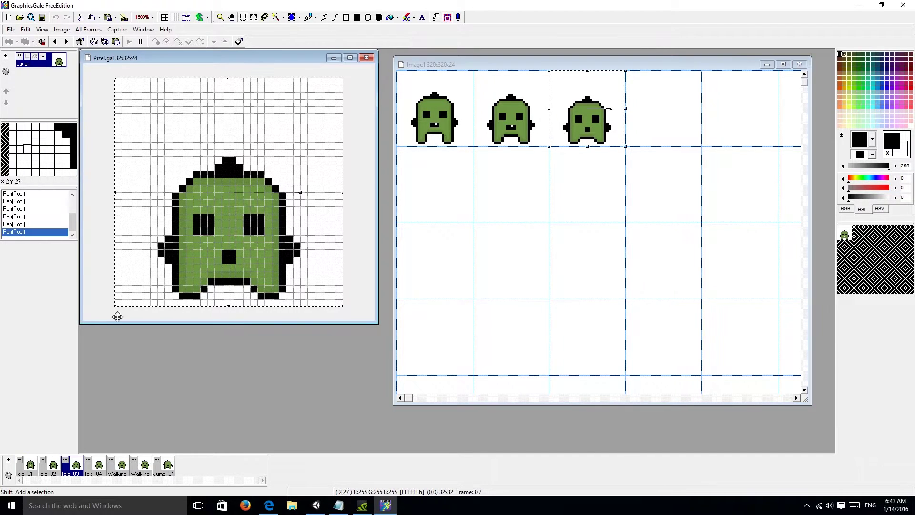
click(106, 467)
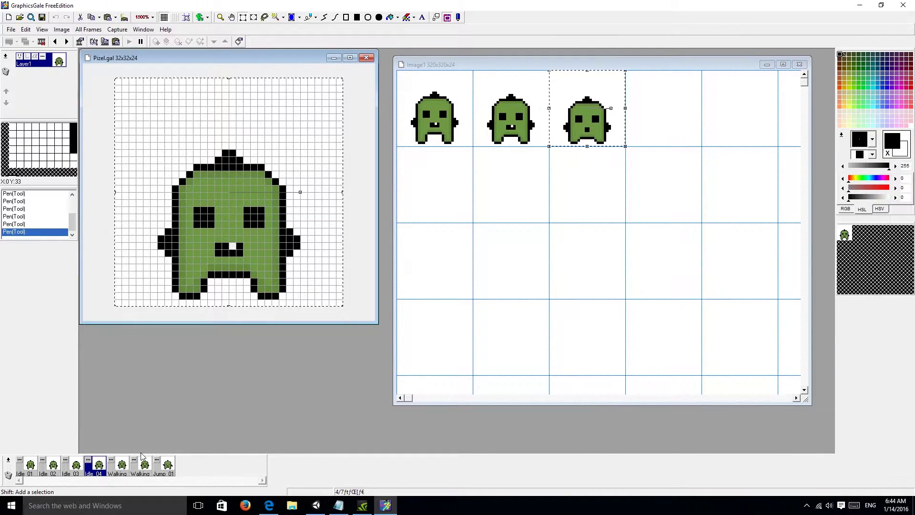
click(584, 77)
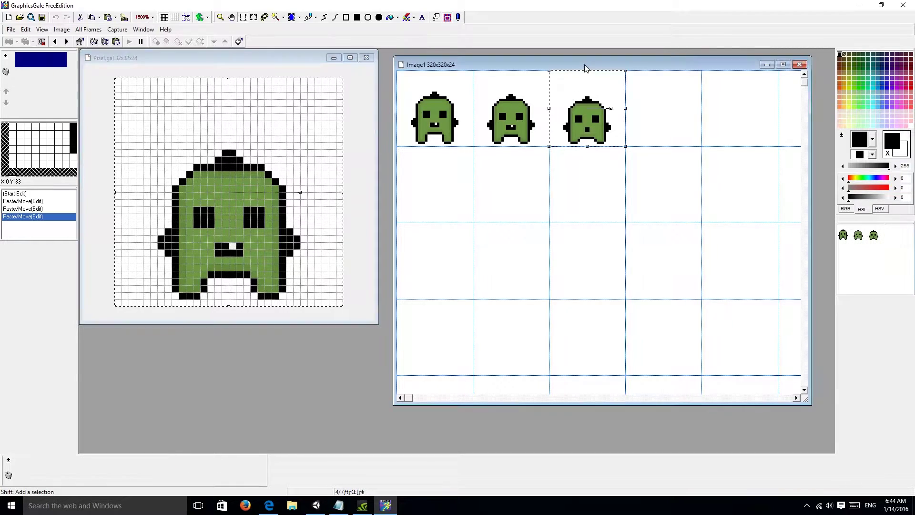
key(Right)
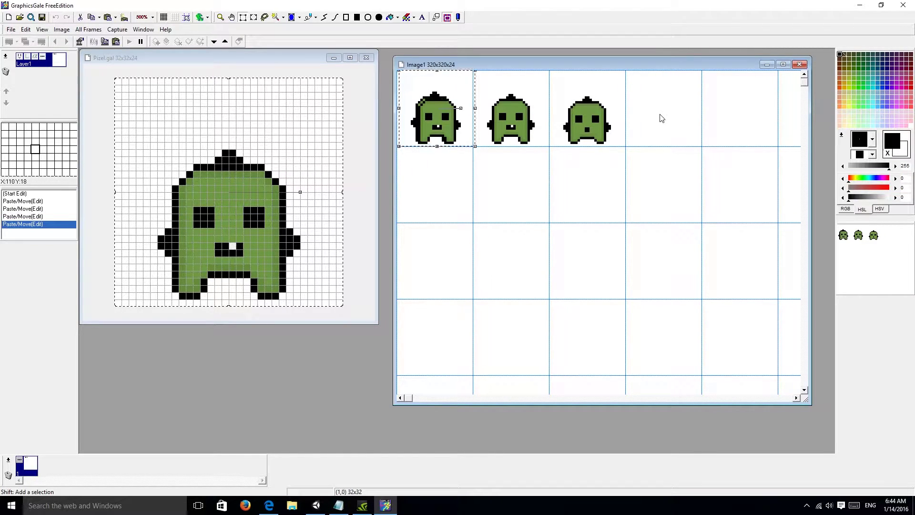
key(Right)
key(Right)
key(Right)
key(Right)
key(Right)
key(Right)
key(Right)
key(Right)
key(Right)
key(Right)
key(Right)
key(Right)
key(Right)
key(Right)
key(Right)
key(Right)
key(Right)
key(Right)
key(Right)
key(Right)
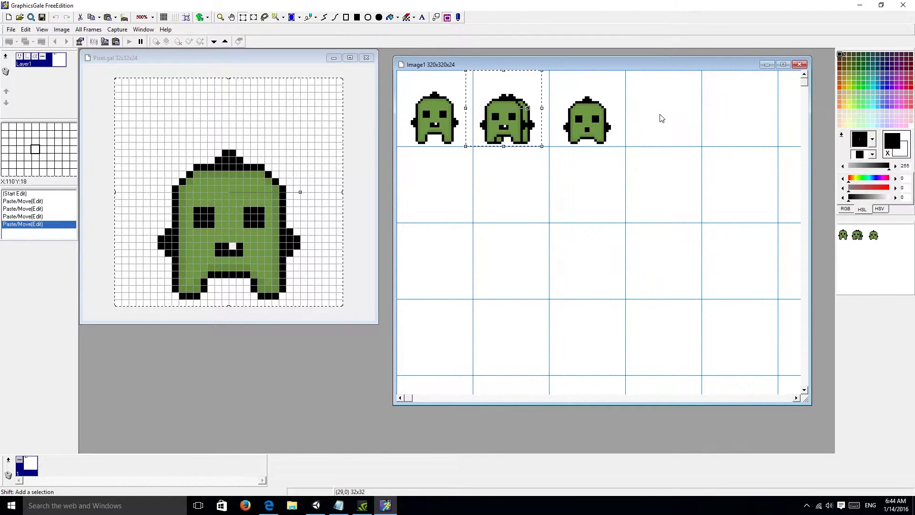
key(Right)
key(Right)
key(Right)
key(Right)
key(Right)
key(Right)
key(Right)
key(Right)
key(Right)
key(Right)
key(Right)
key(Right)
key(Right)
key(Right)
key(Right)
key(Right)
key(Right)
key(Right)
key(Right)
key(Right)
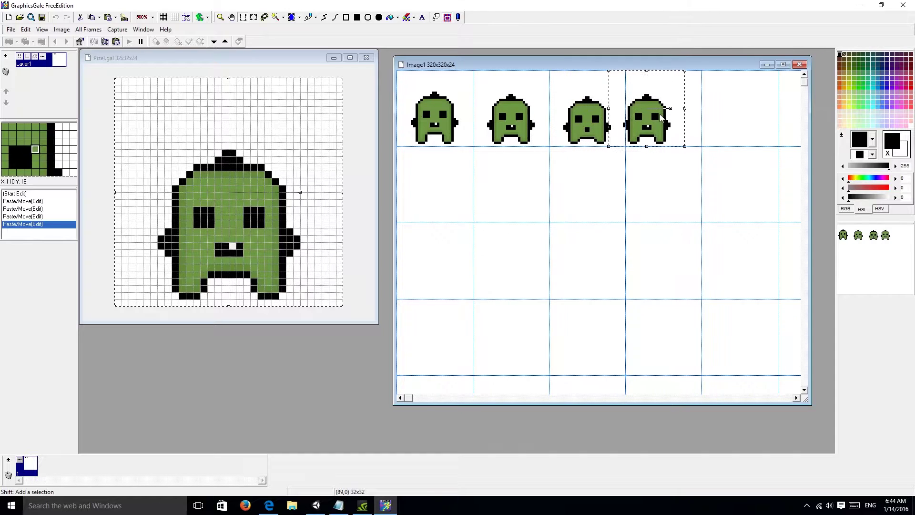
key(Right)
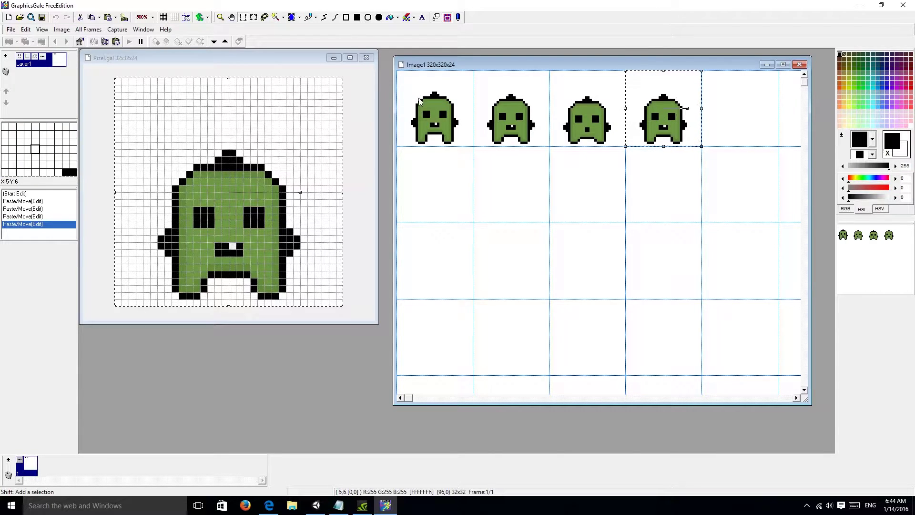
Copy the sprite's first Walking frame into the new image and move it 32 pixels down into the second row's first cell
click(168, 59)
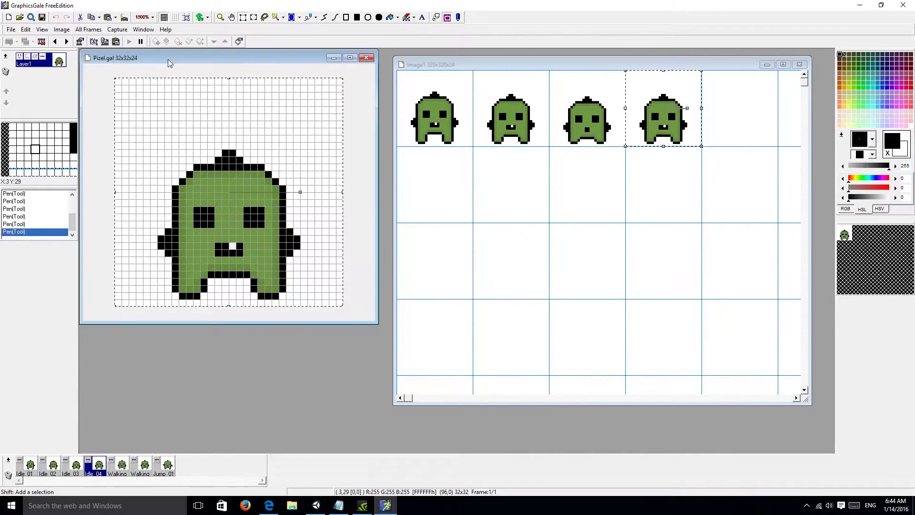
click(123, 469)
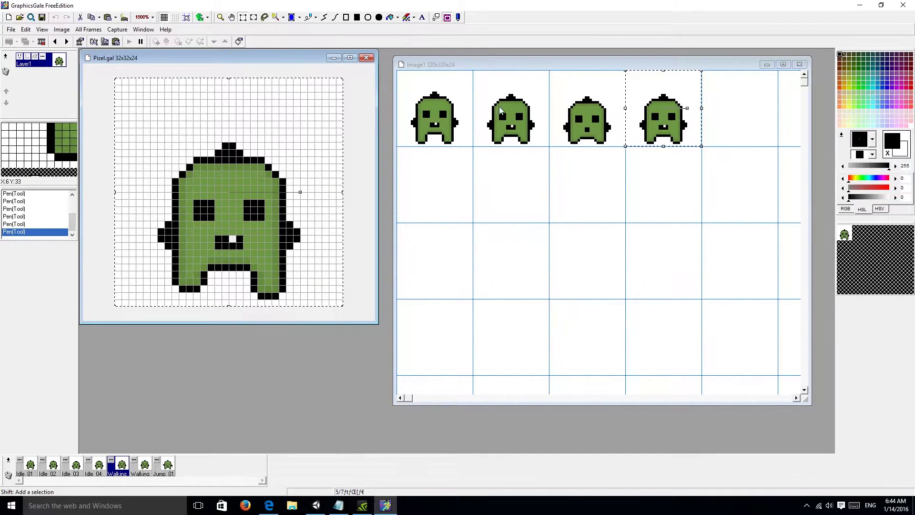
click(507, 67)
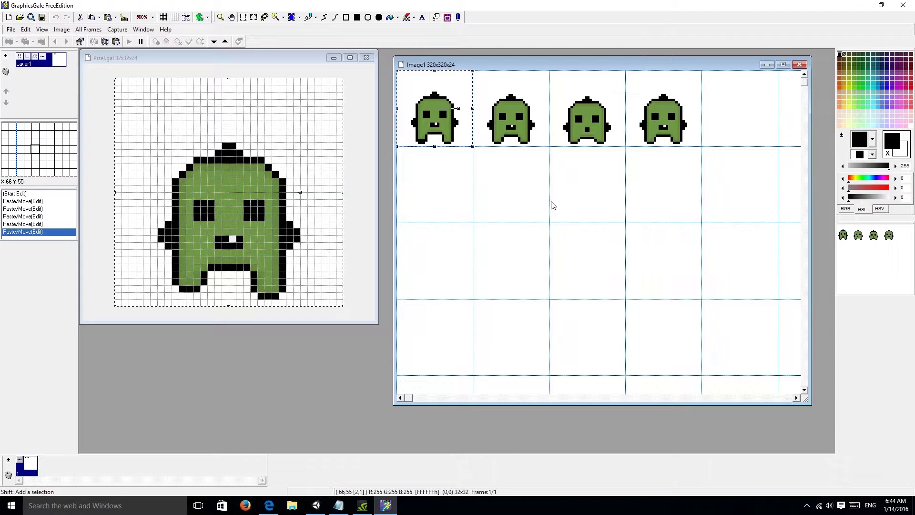
click(445, 126)
drag(446, 125, 451, 128)
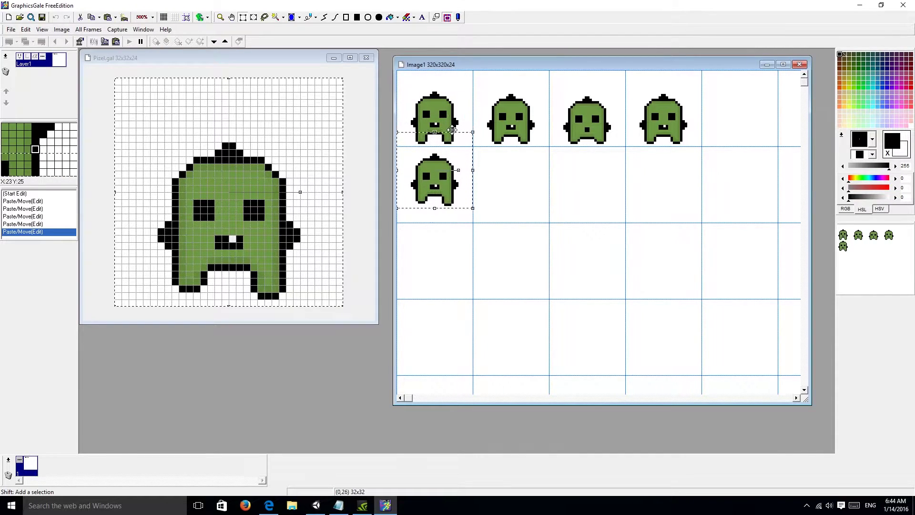
drag(451, 130, 452, 144)
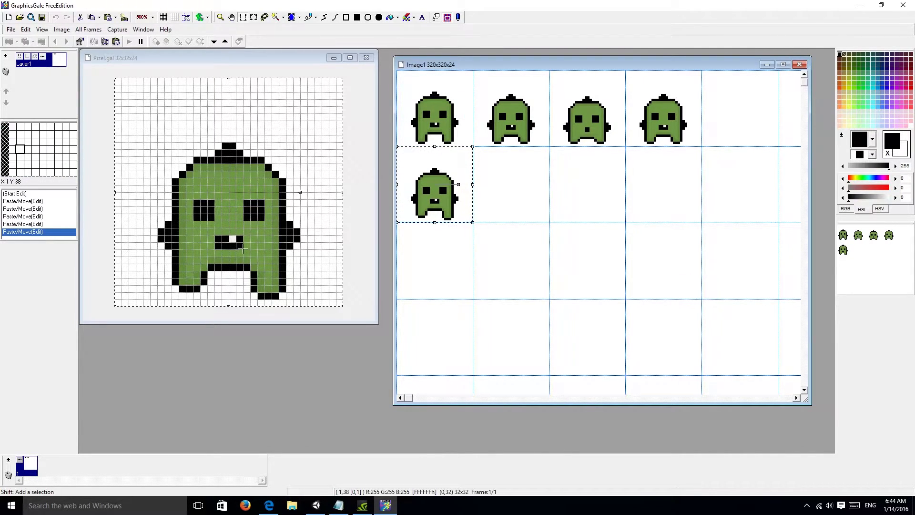
Copy the second Walking frame into the new image and move it 32 pixels right and 32 down into the second row's second cell
click(265, 59)
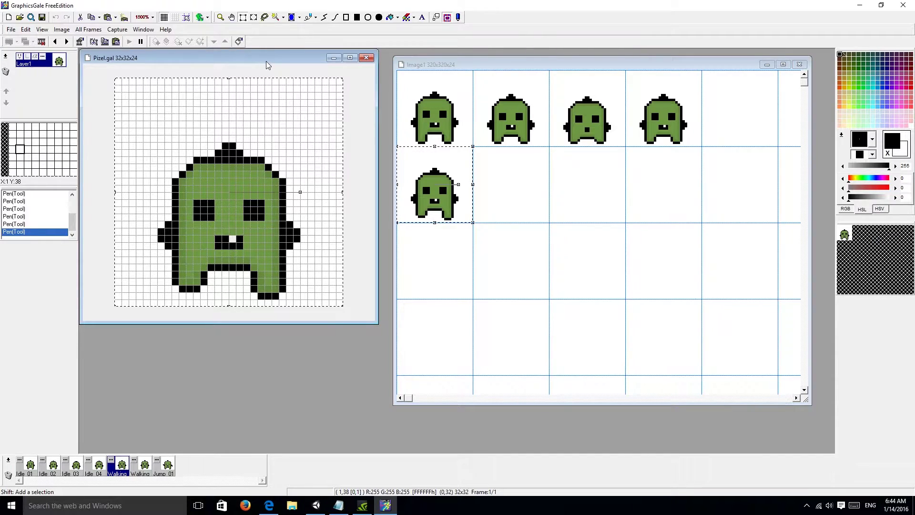
click(145, 469)
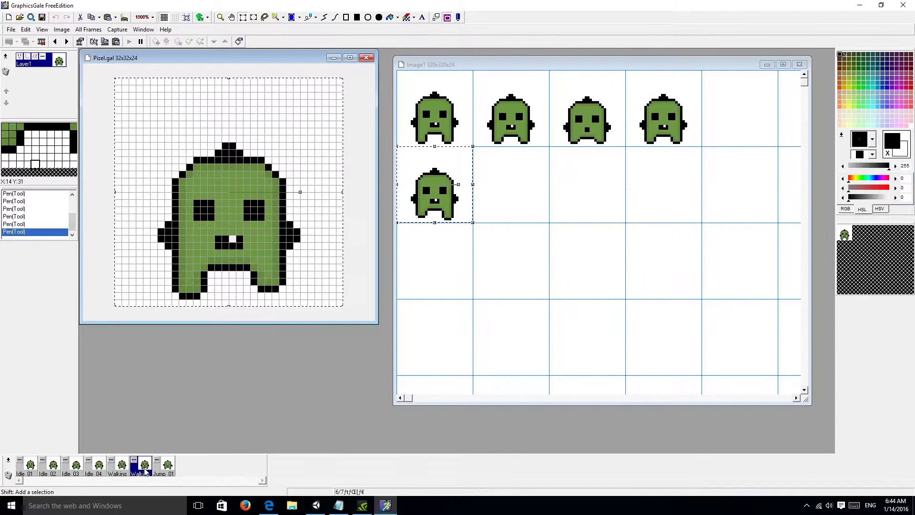
click(499, 65)
key(ctrl+v)
key(Right)
key(Right)
key(Right)
key(Right)
key(Right)
key(Right)
key(Right)
key(Right)
key(Right)
key(Right)
key(Right)
key(Right)
key(Right)
key(Right)
key(Right)
key(Right)
key(Right)
key(Right)
key(Right)
key(Right)
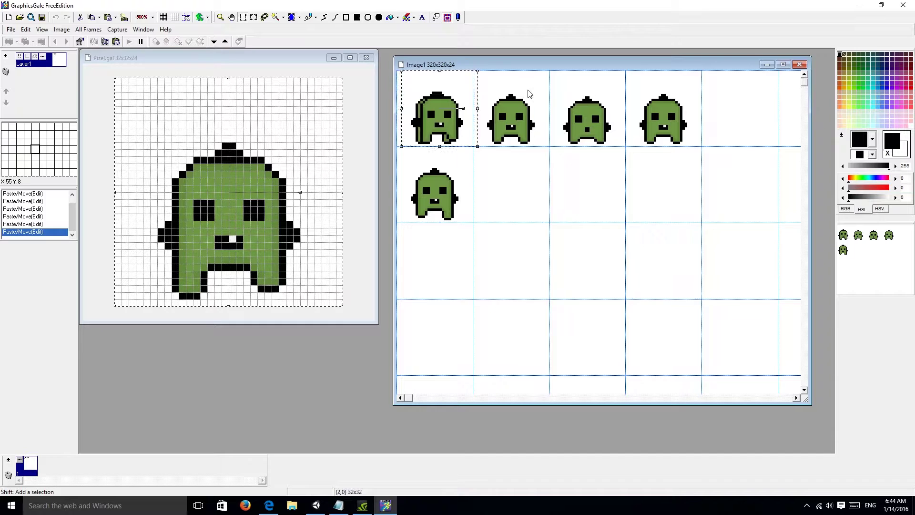
key(Down)
key(Down)
key(Left)
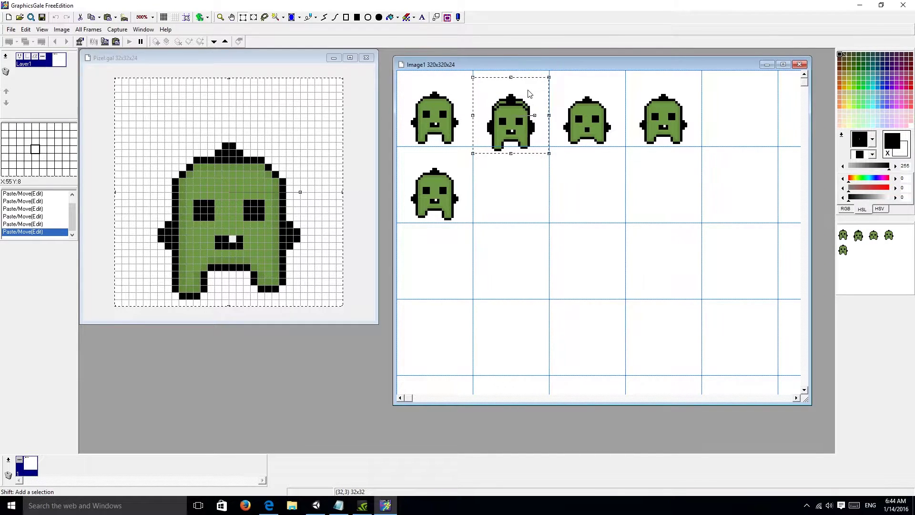
key(Down)
key(Down)
key(Down)
key(Down)
key(Down)
key(Down)
key(Down)
key(Down)
key(Down)
key(Down)
key(Down)
key(Down)
key(Down)
key(Down)
key(Down)
key(Down)
key(Down)
key(Down)
key(Down)
key(Down)
key(Down)
key(Down)
key(Down)
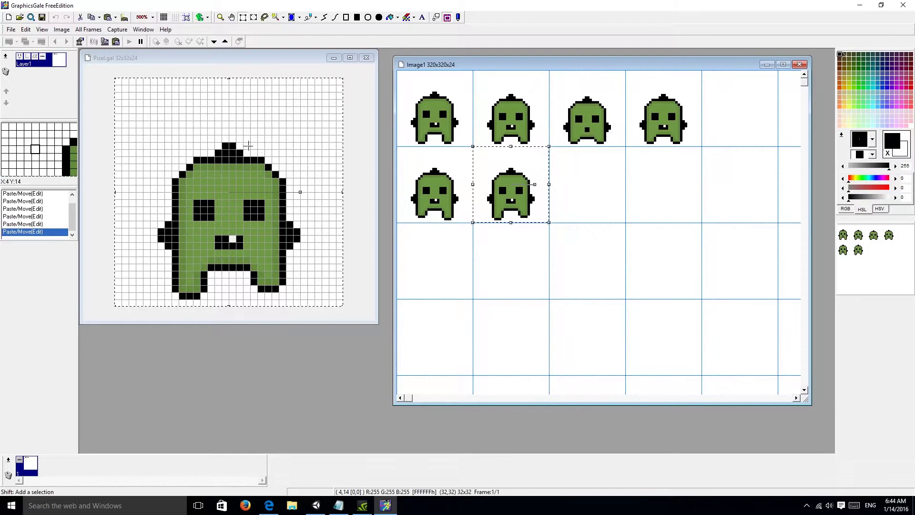
Copy the Jump_01 frame into the new image, move it 64 pixels down into the third row's first cell, and deselect it
click(253, 61)
click(165, 471)
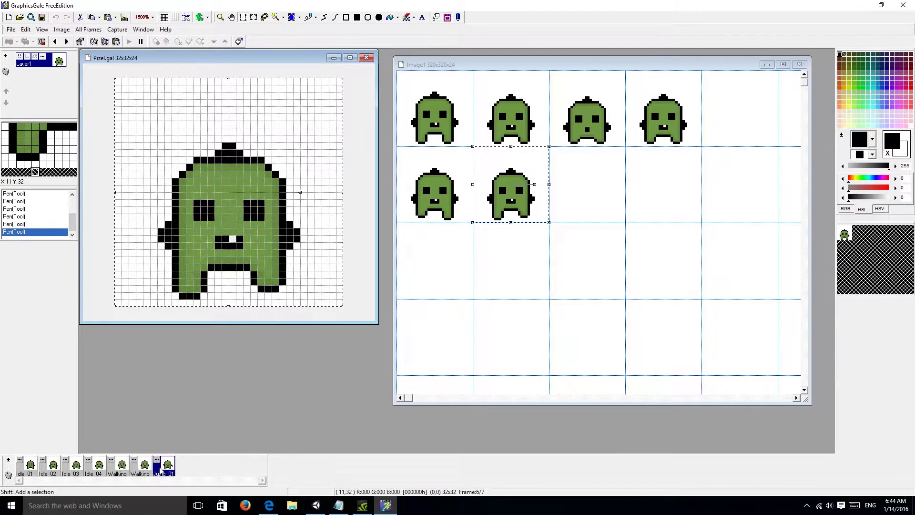
click(451, 68)
key(ctrl+v)
key(Down)
key(Down)
key(Down)
key(Down)
key(Down)
key(Down)
key(Down)
key(Down)
key(Down)
key(Down)
key(Down)
key(Down)
key(Down)
key(Down)
key(Down)
key(Down)
key(Down)
key(Down)
key(Down)
key(Down)
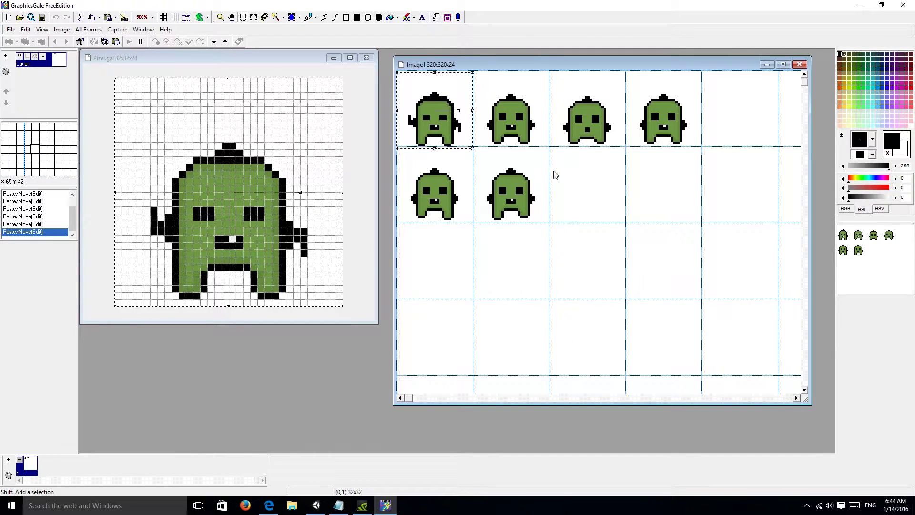
key(Down)
key(Down)
key(Down)
key(Down)
key(Down)
key(Down)
key(Down)
key(Down)
key(Down)
key(Down)
key(Down)
key(Down)
key(Down)
key(Down)
key(Down)
key(Down)
key(Down)
key(Down)
key(Down)
key(Down)
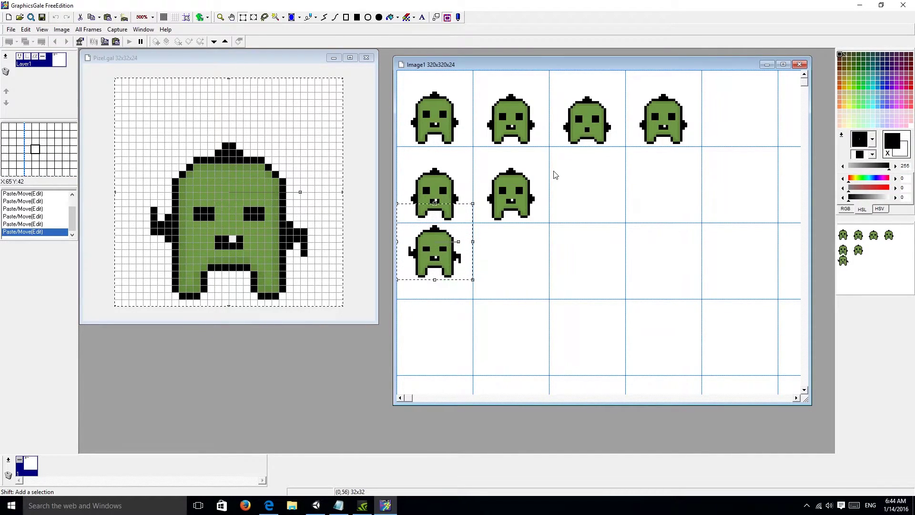
key(Down)
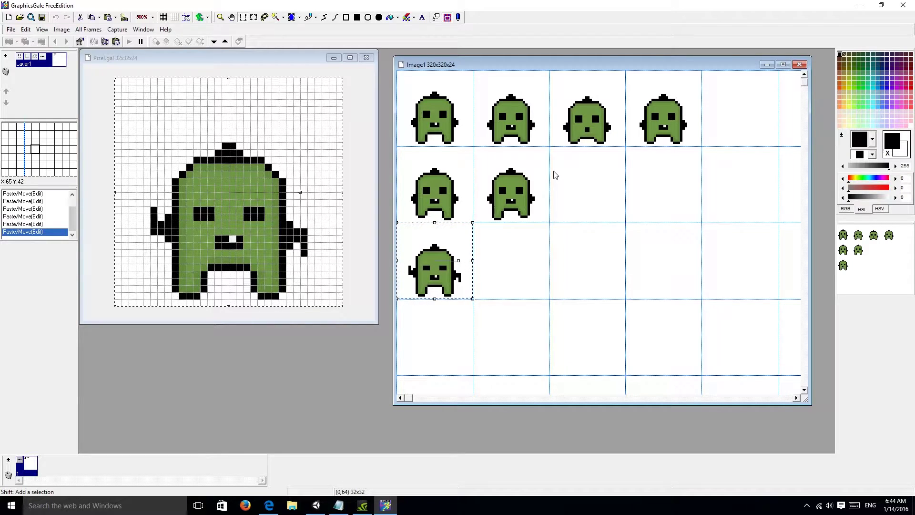
click(555, 175)
click(292, 17)
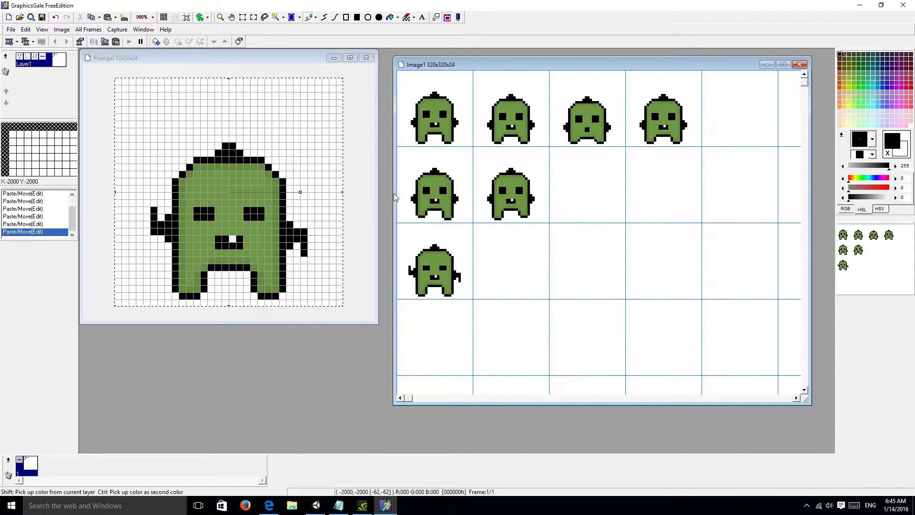
click(492, 231)
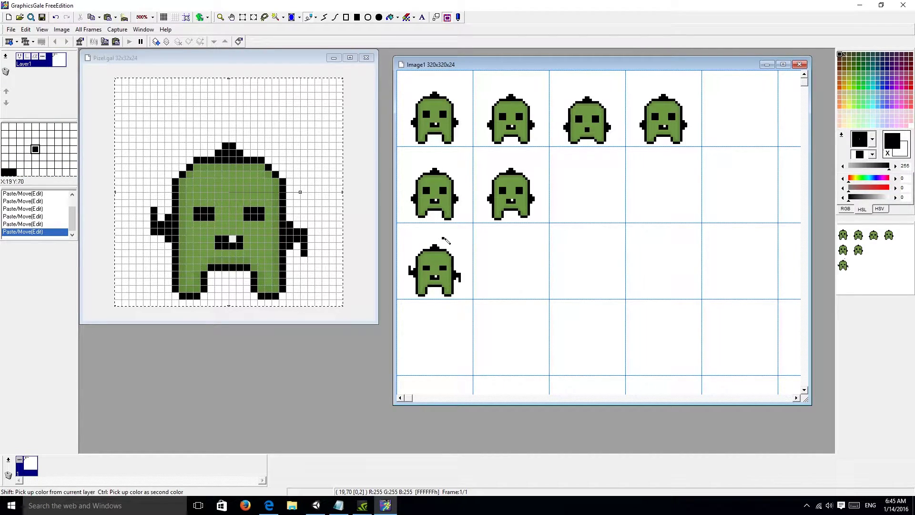
scroll(447, 241, down, 3)
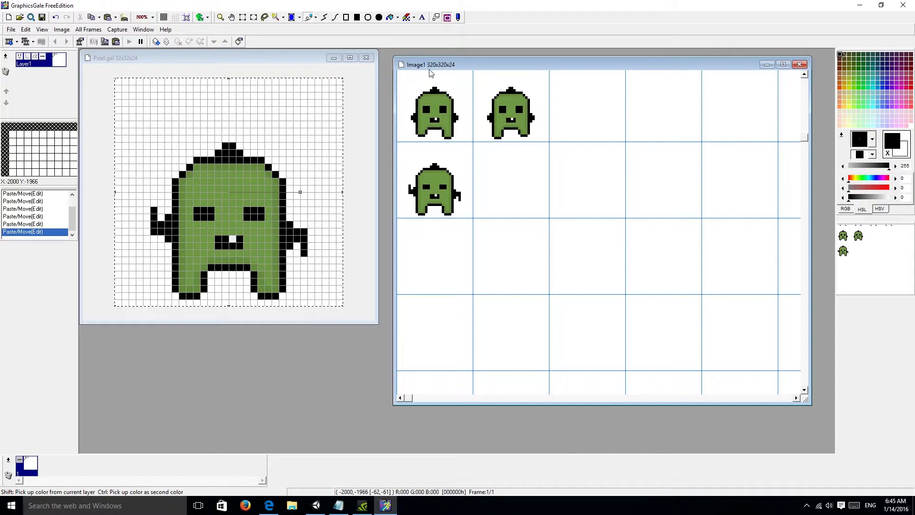
scroll(509, 151, up, 3)
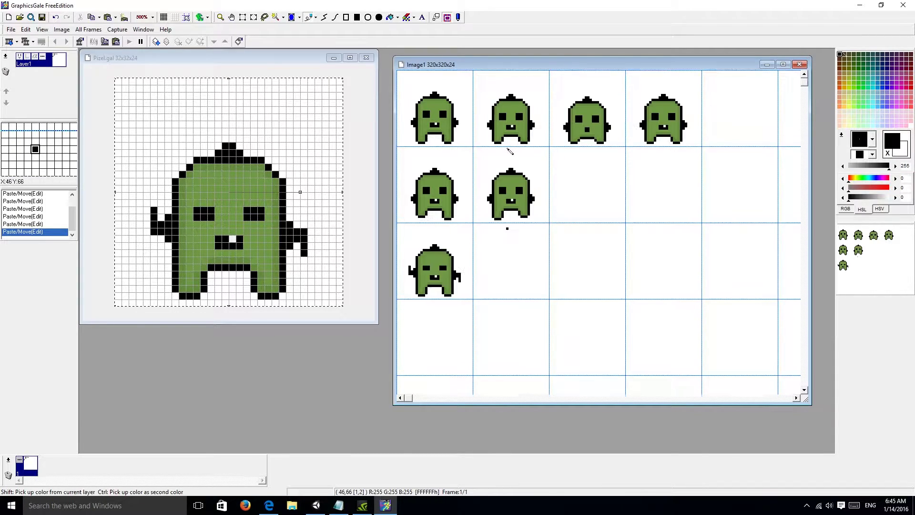
scroll(509, 150, down, 3)
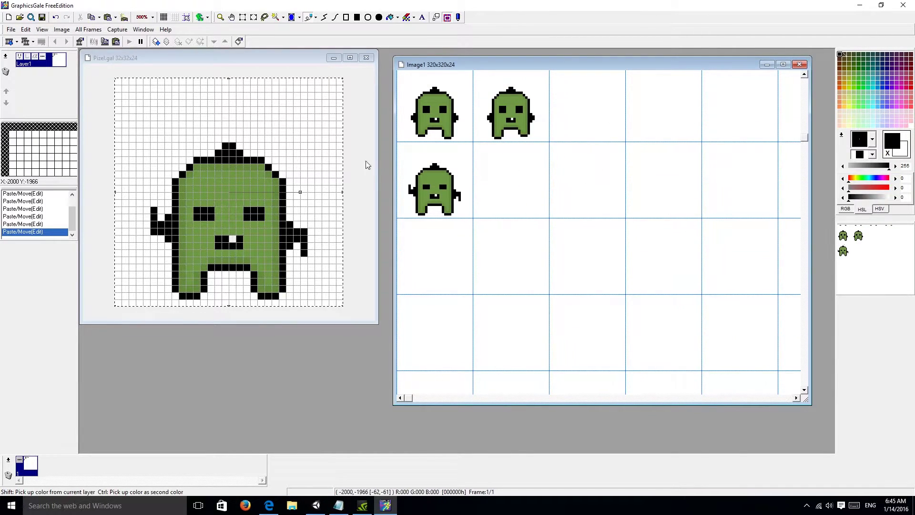
Draw a black Pen line along the top edge of the fourth row's first cell, dipping one pixel near its right end
click(223, 17)
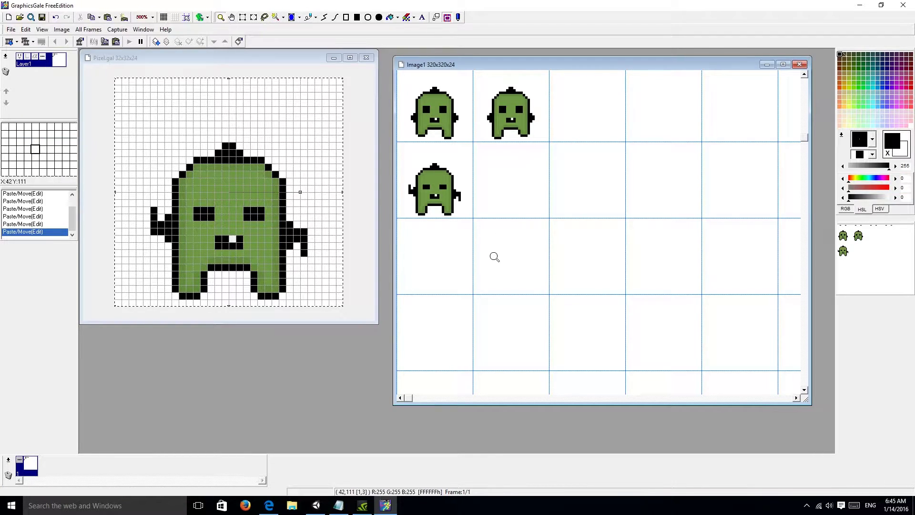
click(427, 239)
click(431, 235)
click(496, 275)
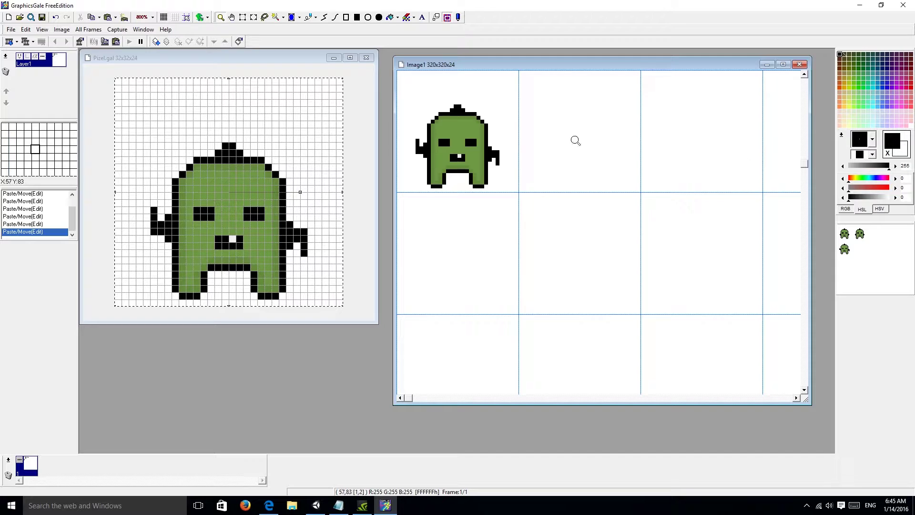
click(313, 17)
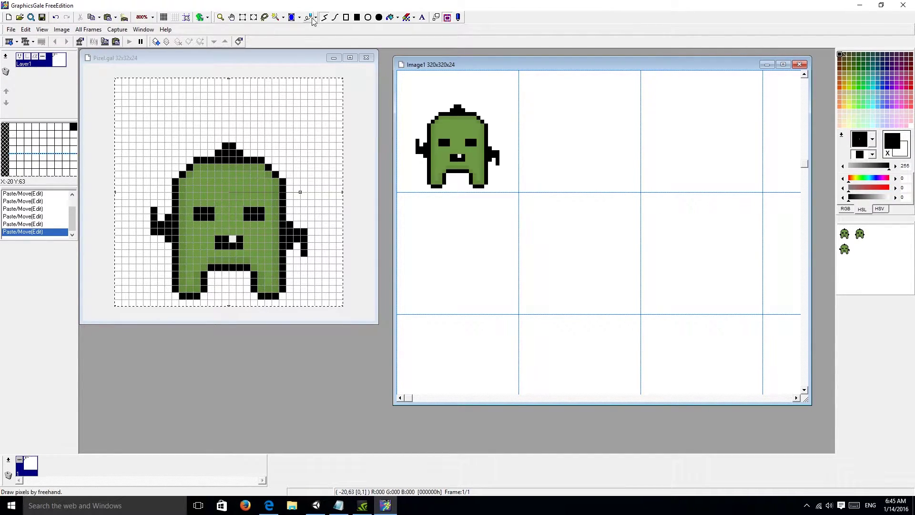
click(399, 194)
drag(402, 196, 518, 196)
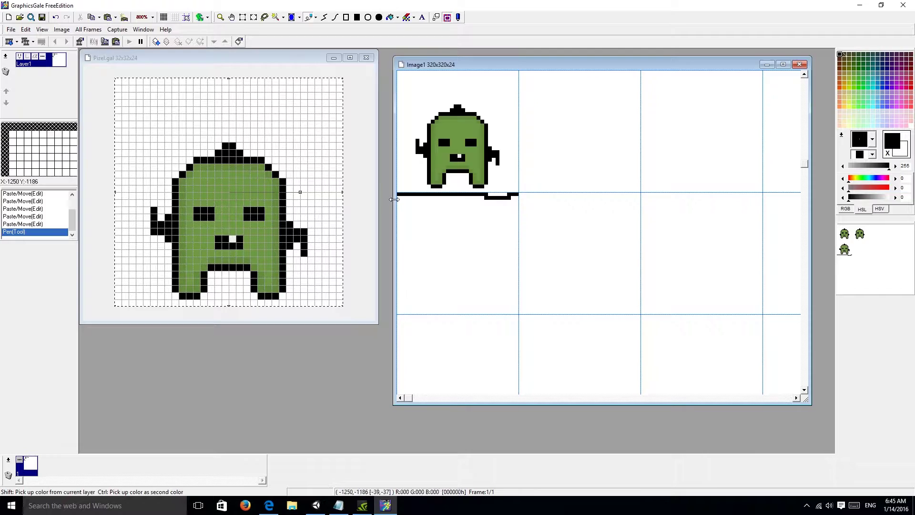
Draw the cell's left edge in black down to the next grid line and erase the stray pixels beside it with white
drag(402, 197, 402, 245)
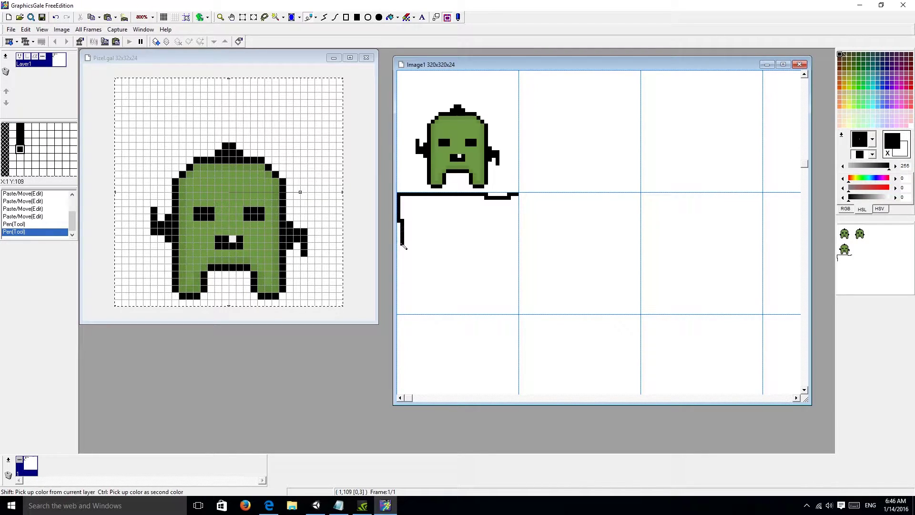
ctrl+click(416, 217)
mouse_move(403, 234)
right_down()
mouse_move(404, 243)
mouse_move(401, 231)
right_up()
ctrl+click(399, 222)
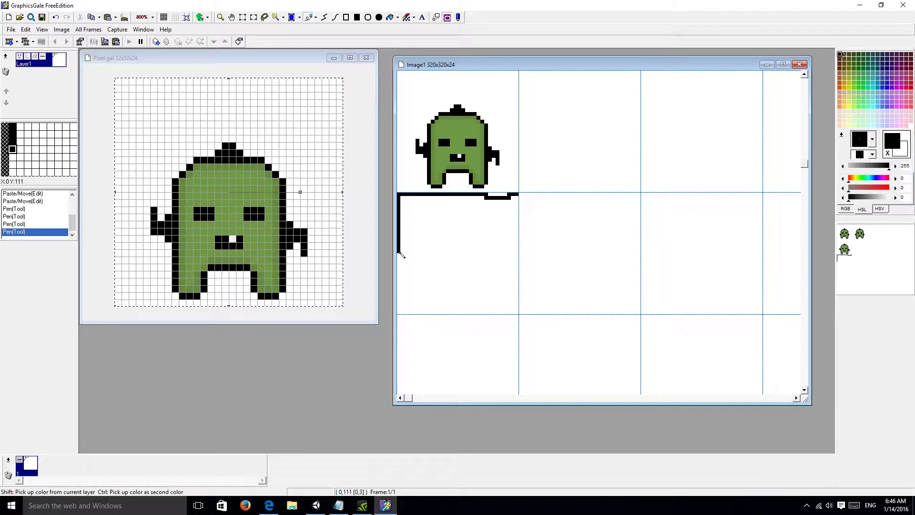
right_drag(402, 275, 400, 307)
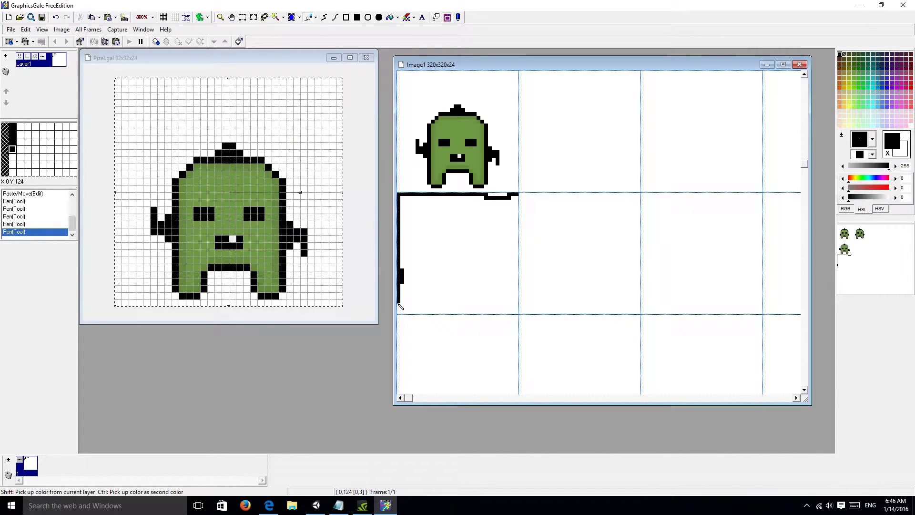
ctrl+click(404, 297)
right_click(401, 282)
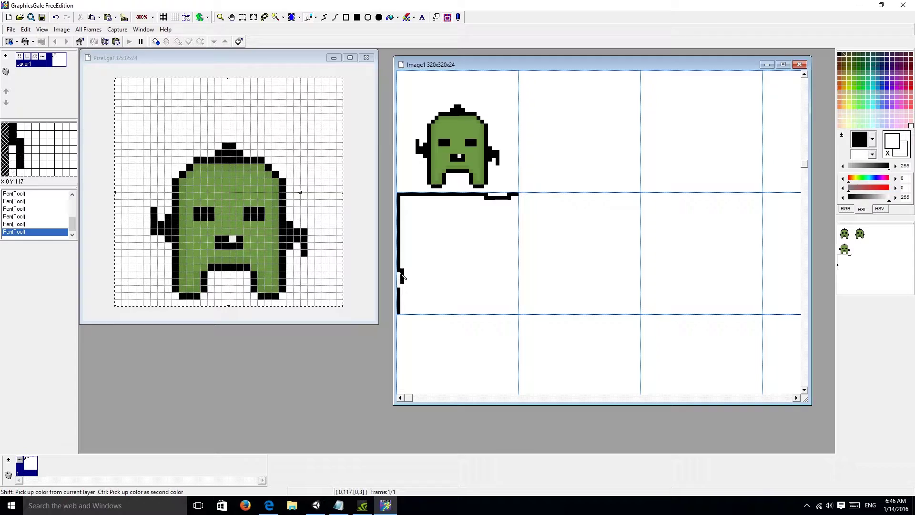
ctrl+click(402, 271)
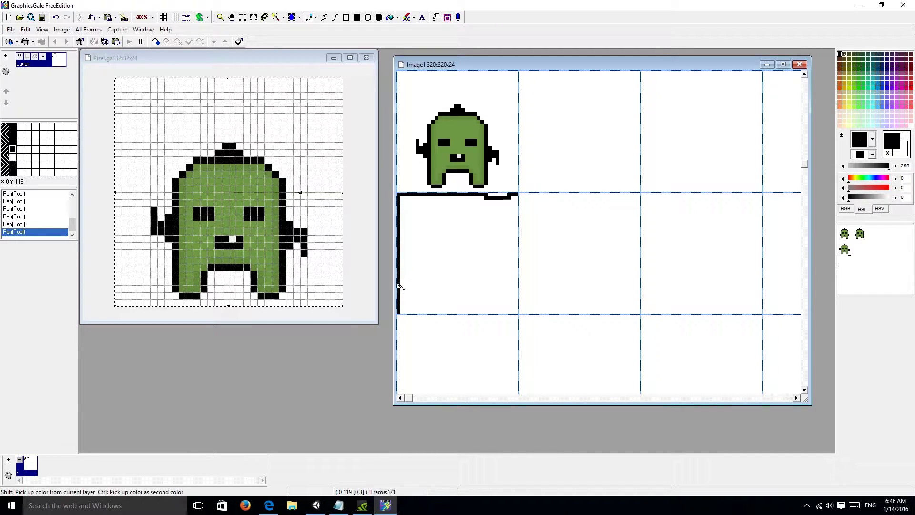
Draw the cell's bottom and right edges in black, closing the square outline, and clear the stray pixels outside it with white
right_drag(401, 311, 424, 313)
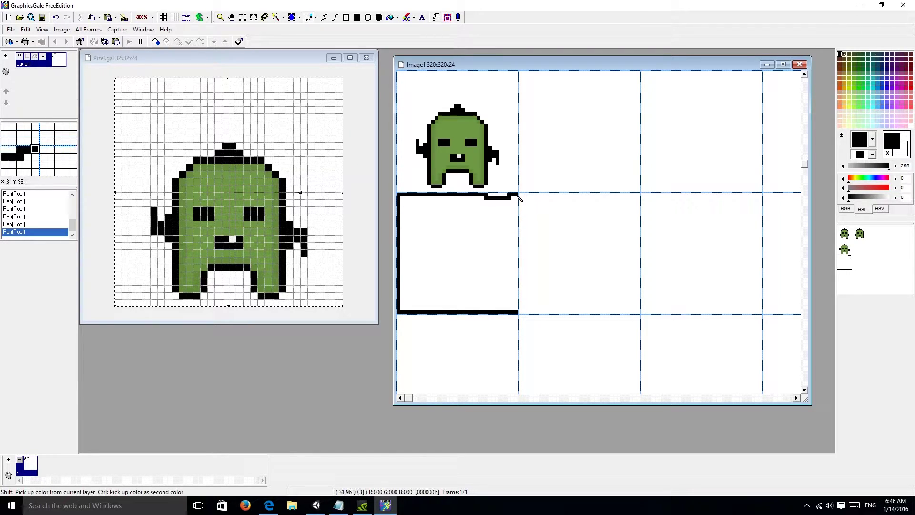
right_drag(516, 195, 519, 269)
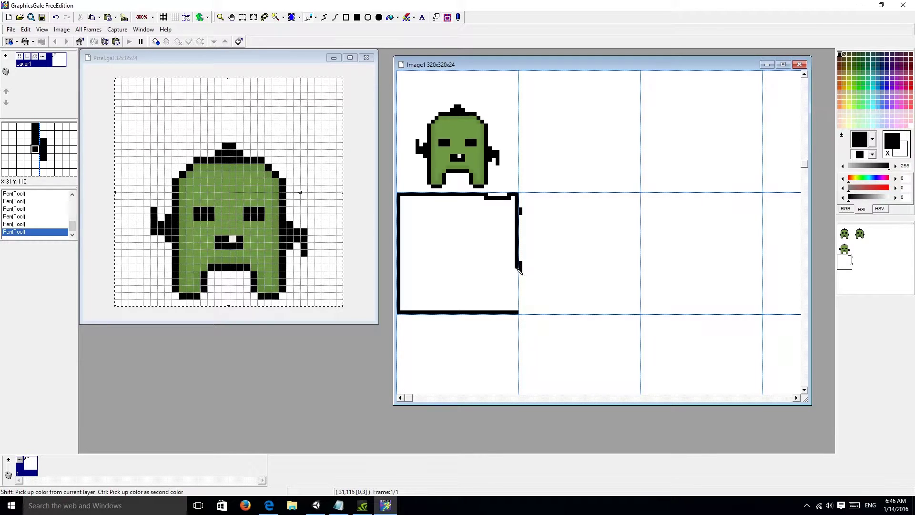
drag(521, 300, 519, 311)
right_click(527, 265)
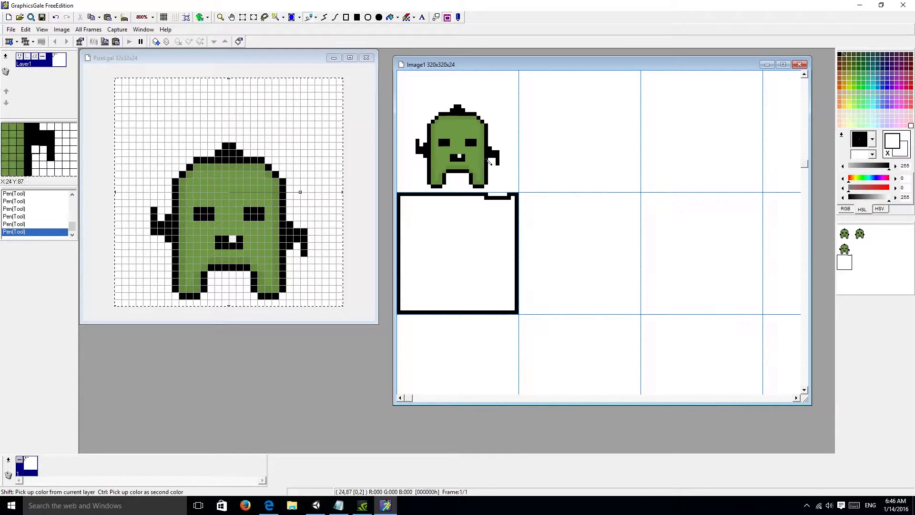
Erase a short stretch of the top edge near its left end and redraw it in black one pixel lower as a second dip
scroll(476, 157, up, 3)
scroll(477, 154, up, 1)
scroll(472, 191, down, 4)
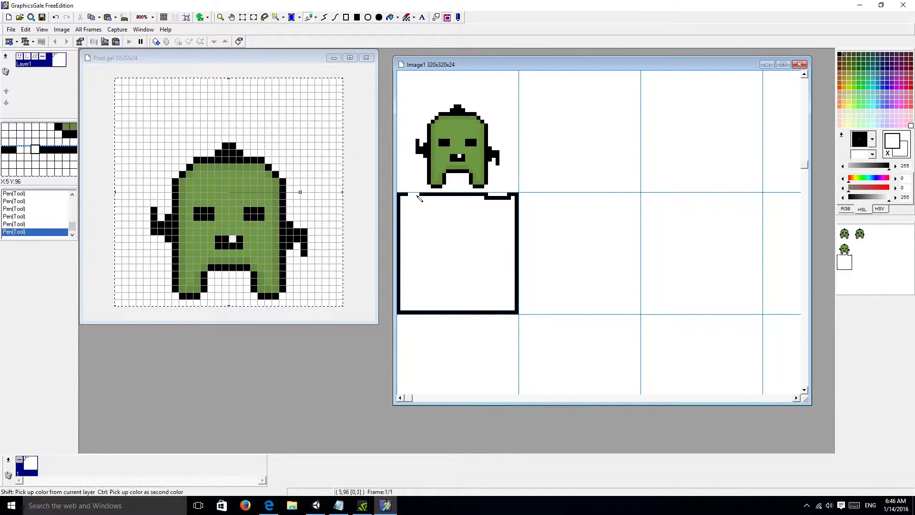
ctrl+click(405, 197)
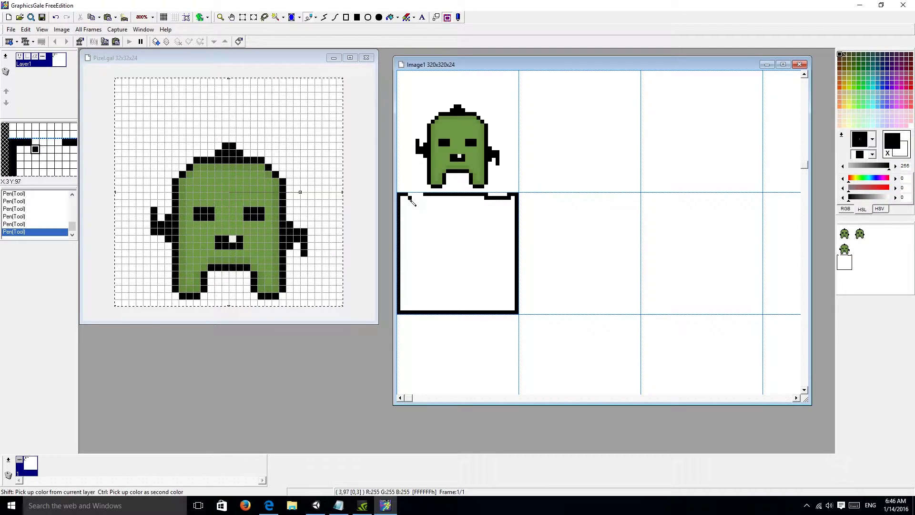
drag(412, 200, 421, 198)
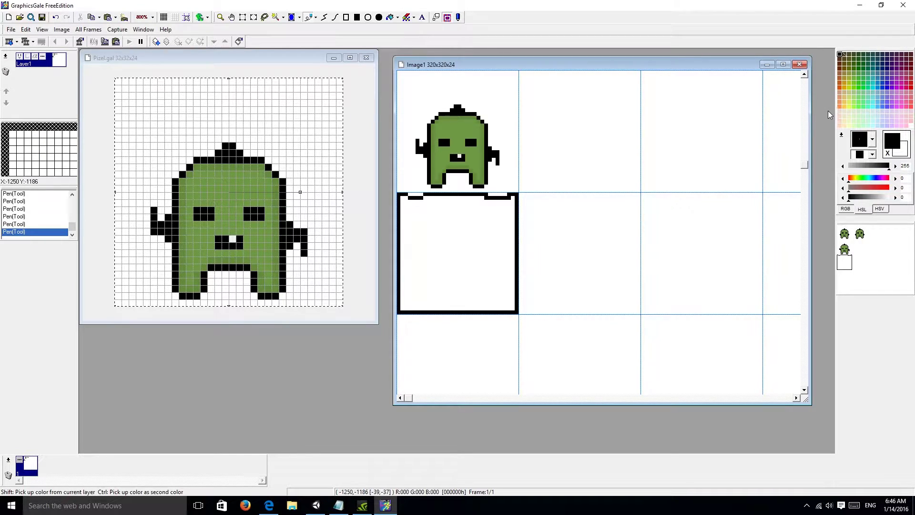
Flood-fill the inside of the outlined tile with olive green (RGB 143, 153, 67)
right_click(855, 62)
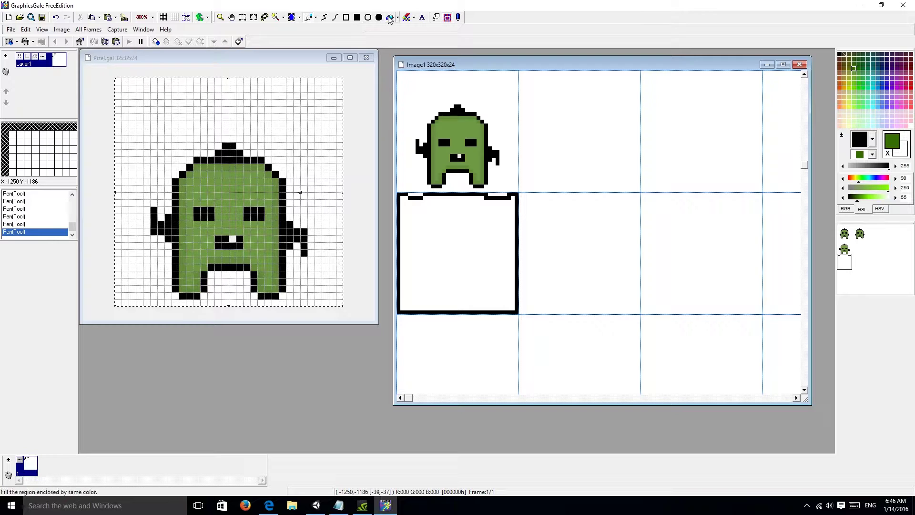
click(496, 250)
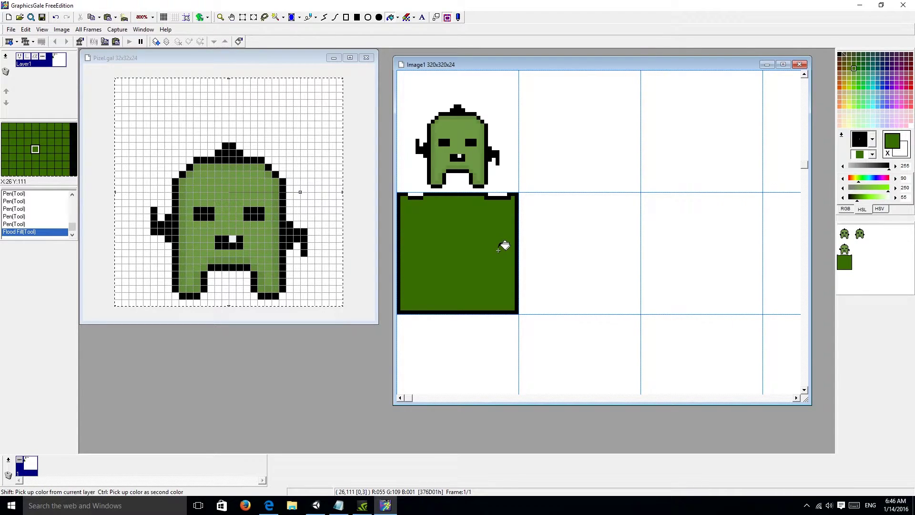
click(849, 73)
click(470, 260)
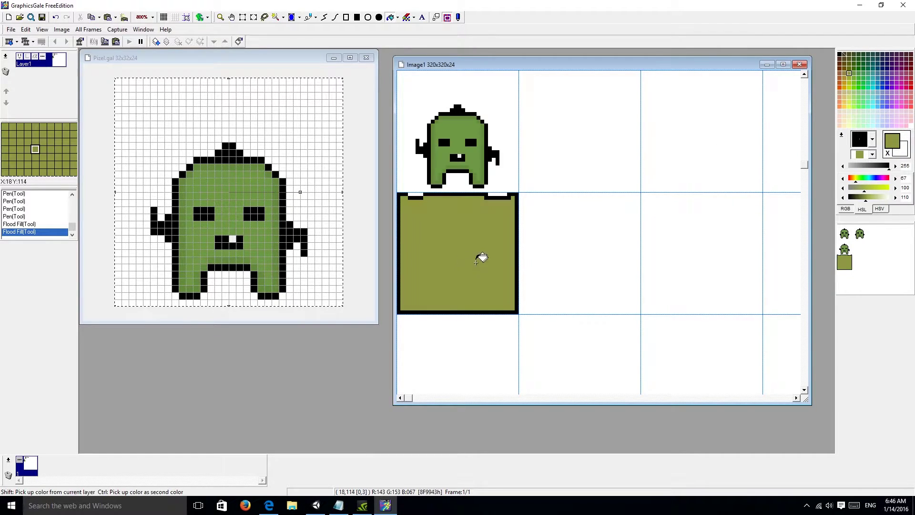
Draw a row of medium green pixels (RGB 110, 153, 67) with the Pen just beneath the tile's top outline, following its dips
click(853, 72)
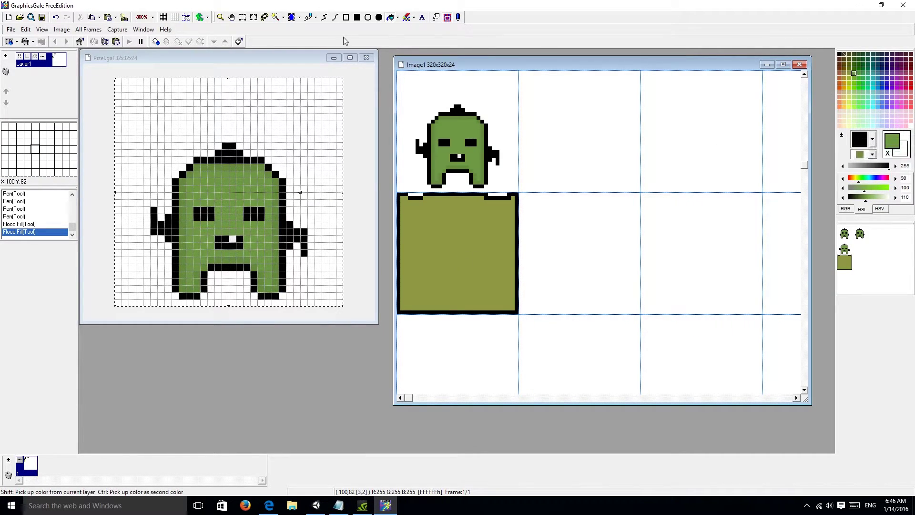
click(308, 17)
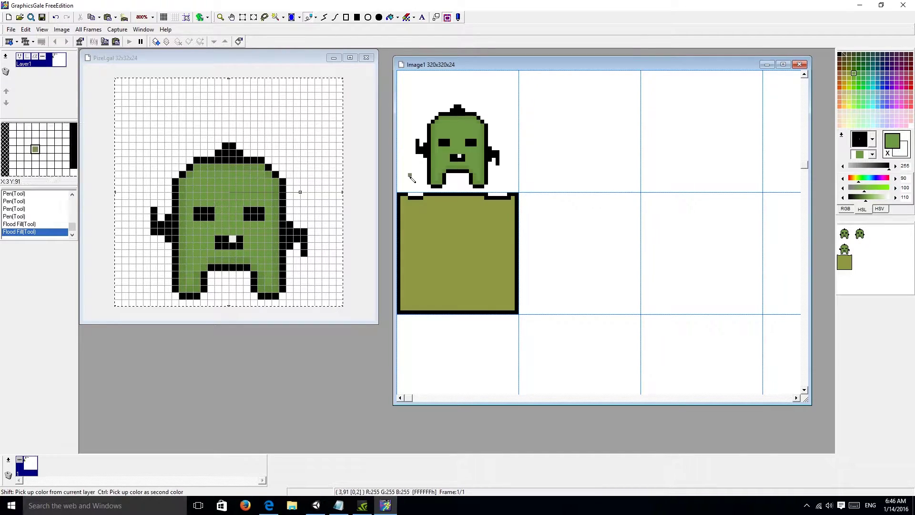
click(406, 202)
click(422, 205)
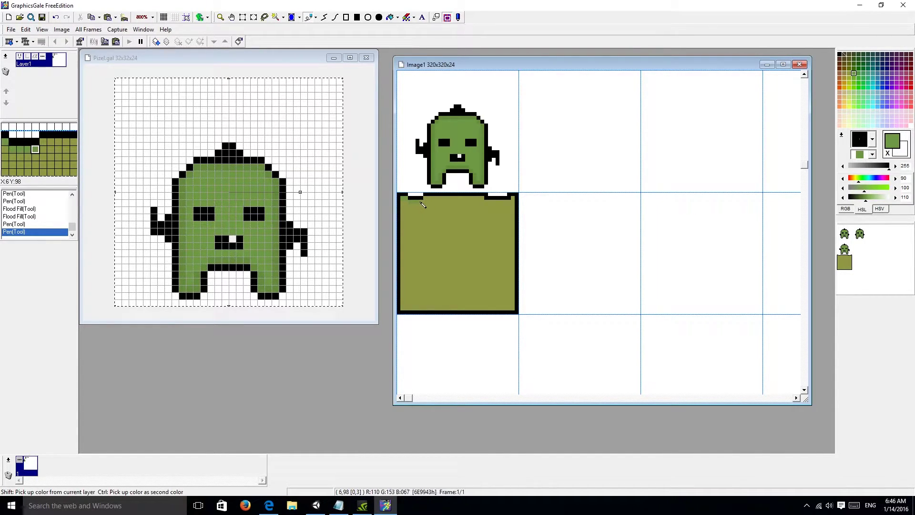
click(429, 201)
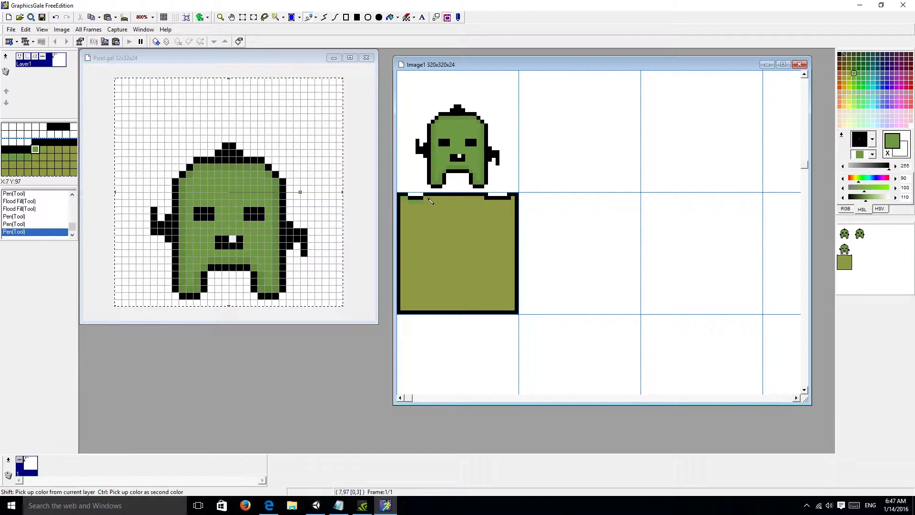
click(492, 204)
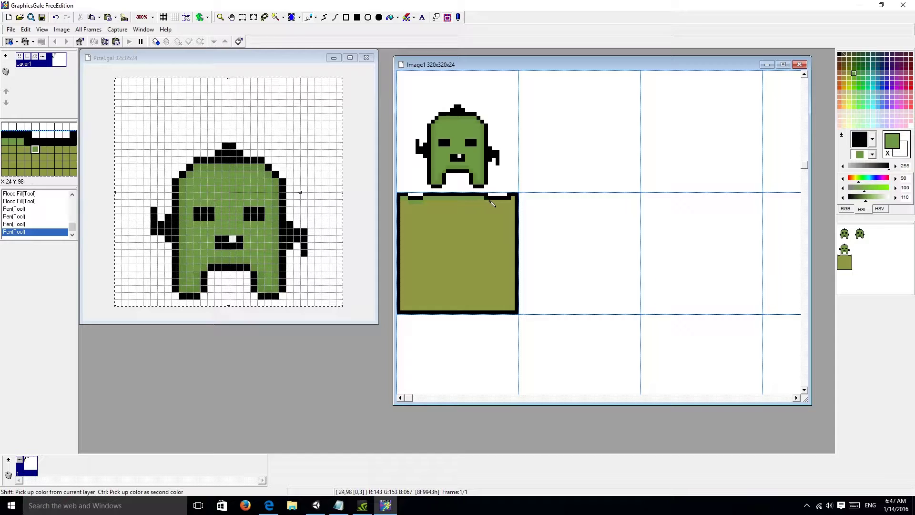
click(516, 203)
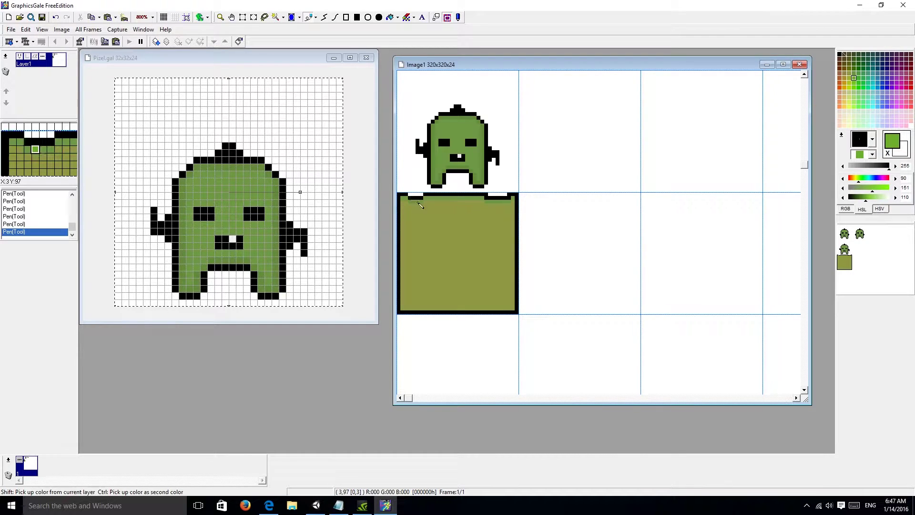
Draw bands in two dark green shades beneath the medium green row across the tile, following the same dips
double_click(854, 73)
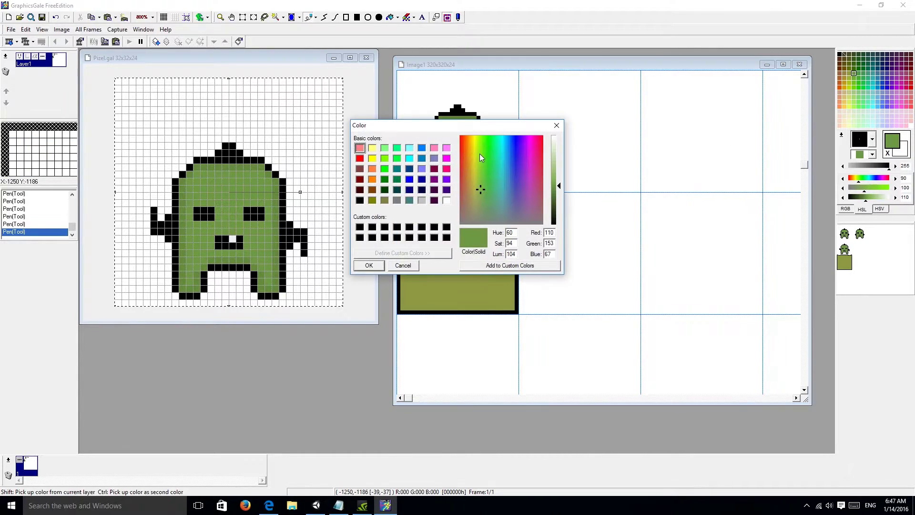
click(563, 125)
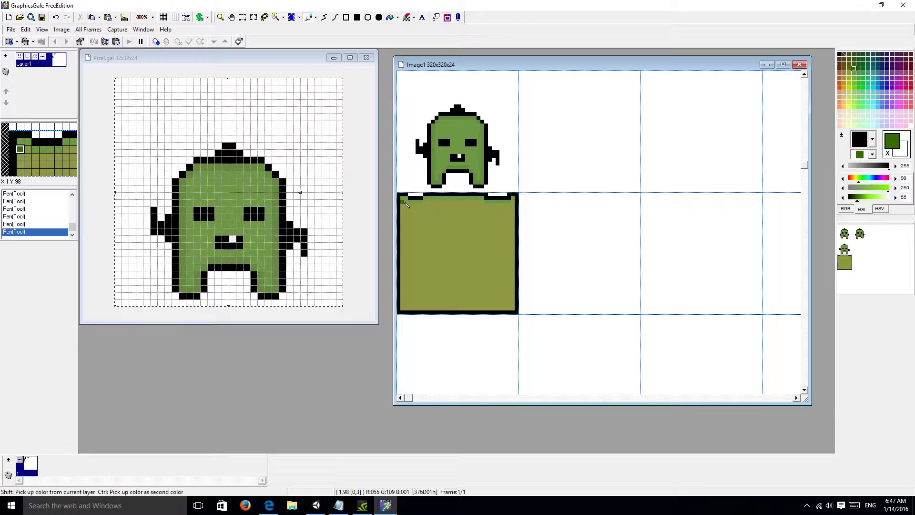
drag(406, 203, 515, 203)
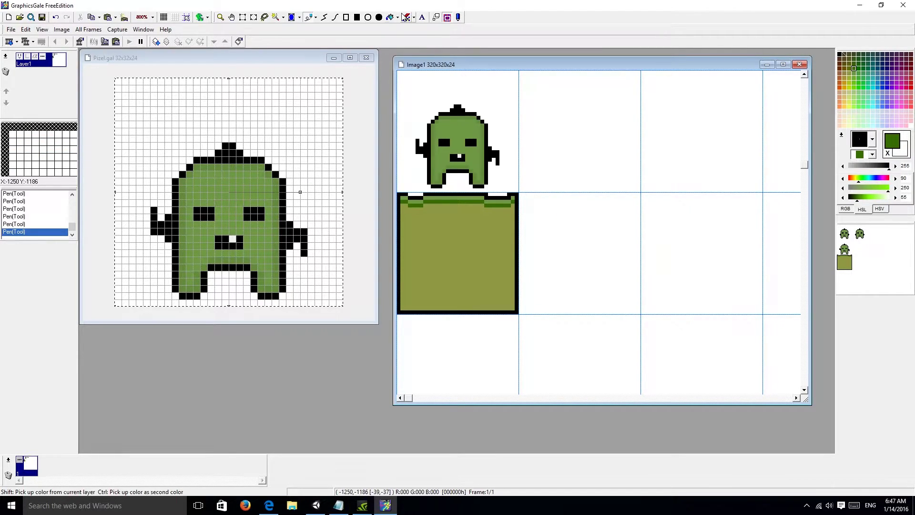
click(853, 66)
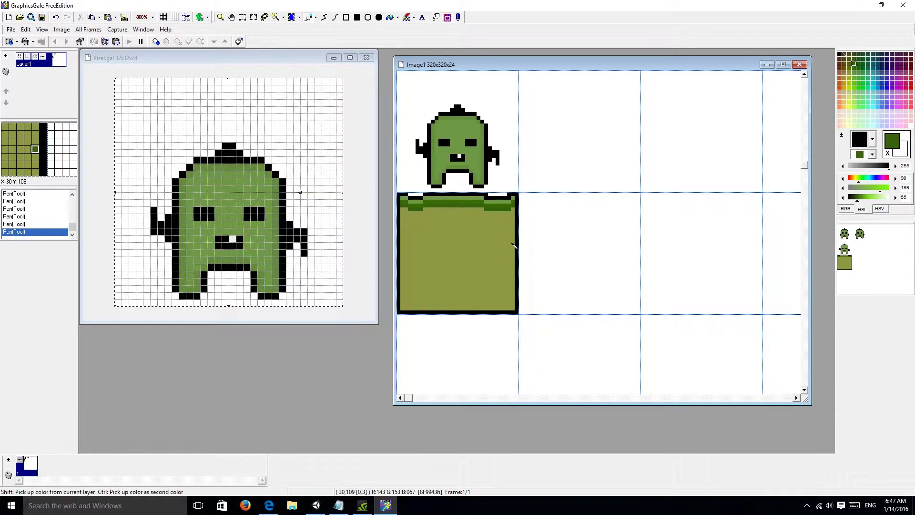
Draw a dark olive shading row (RGB 96, 109, 1) beneath the tile's green bands, following their dips
ctrl+click(495, 242)
right_click(851, 70)
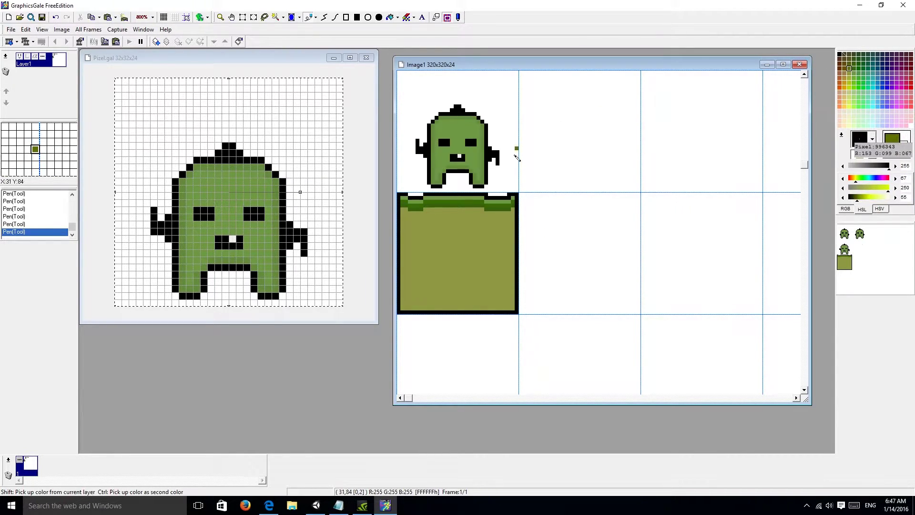
right_drag(408, 212, 505, 216)
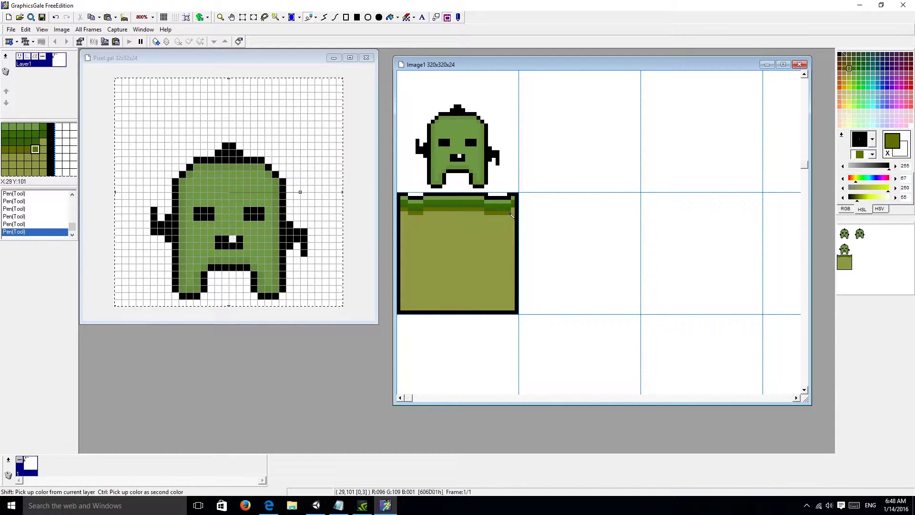
right_click(488, 246)
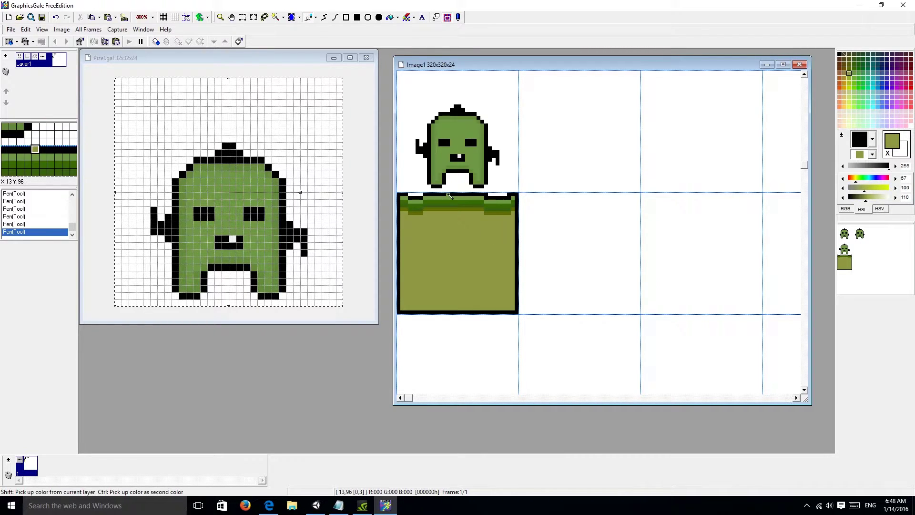
right_click(452, 212)
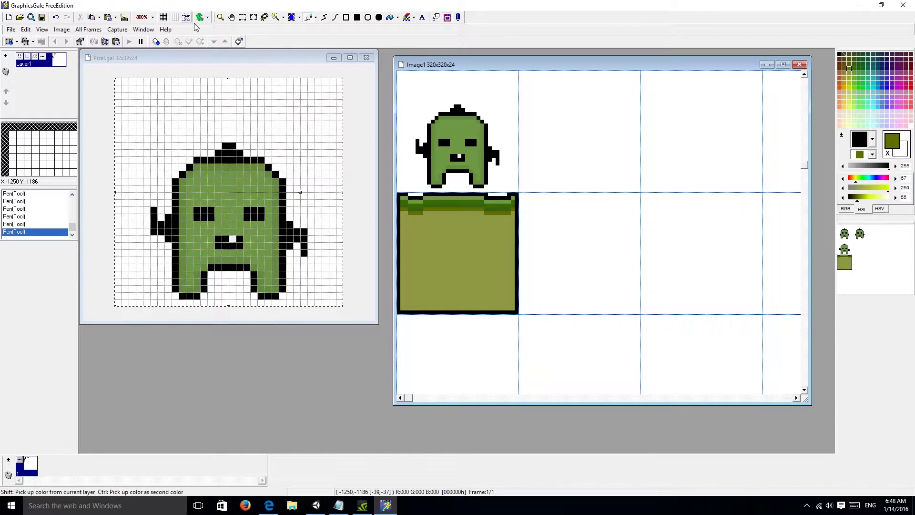
Try placing a copy of the 32x32 ground tile in the adjacent cell to its right
click(242, 17)
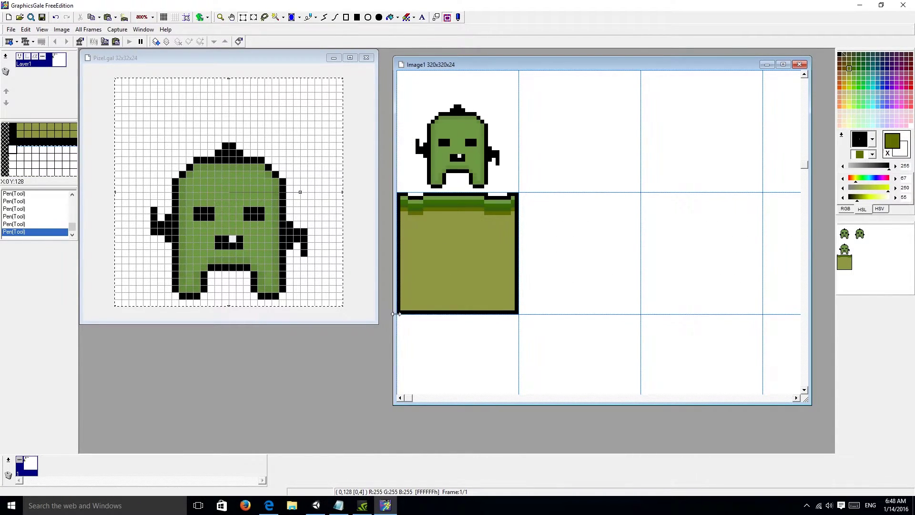
drag(400, 317, 518, 193)
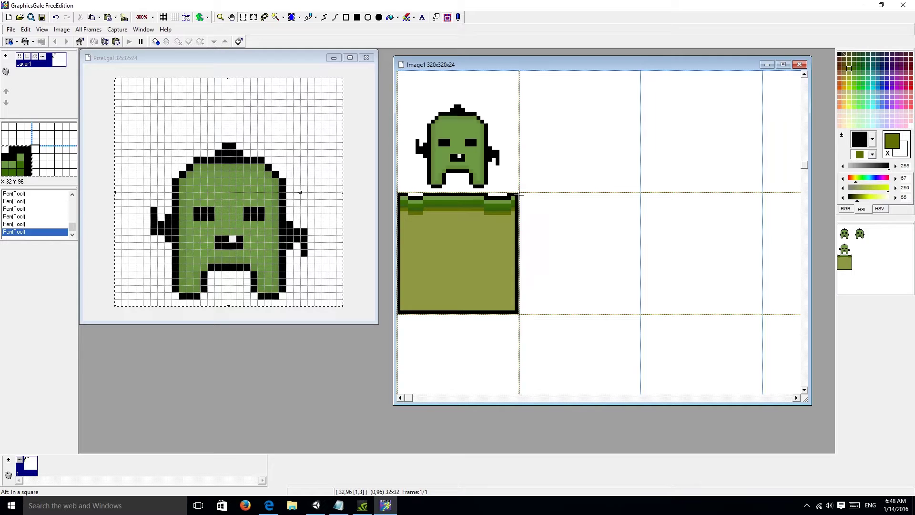
key(ctrl+c)
key(ctrl+v)
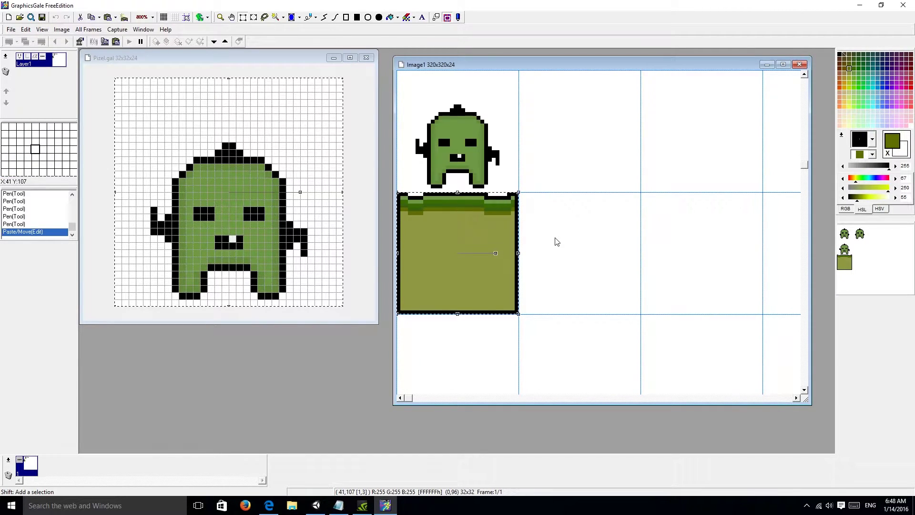
key(Right)
key(Right)
key(Right)
key(Right)
key(Right)
key(Right)
key(Right)
key(Right)
key(Right)
key(Right)
key(Right)
key(Right)
key(Right)
key(Right)
key(Right)
key(Right)
key(Right)
key(Right)
key(Right)
key(Right)
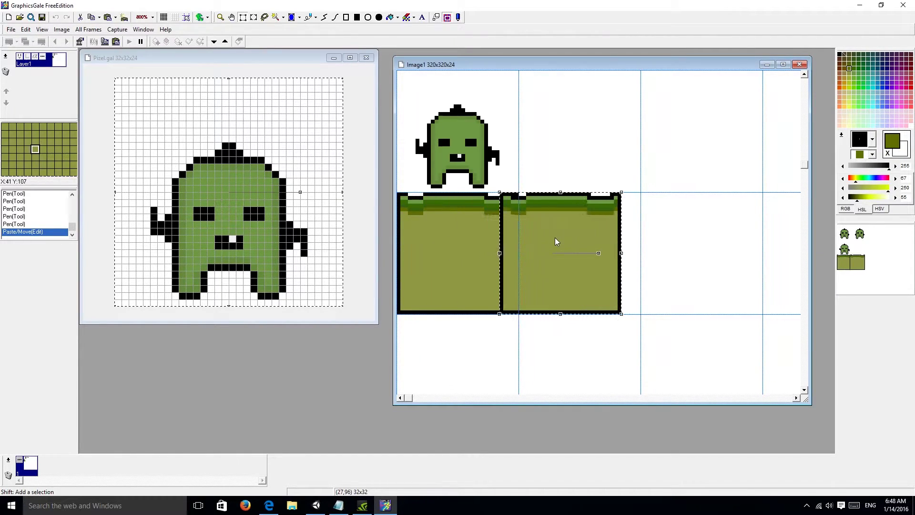
key(Left)
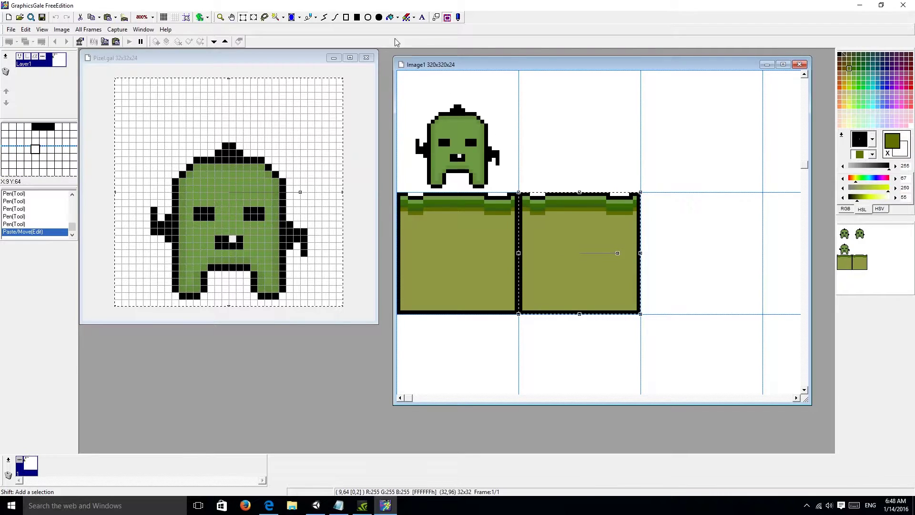
click(309, 17)
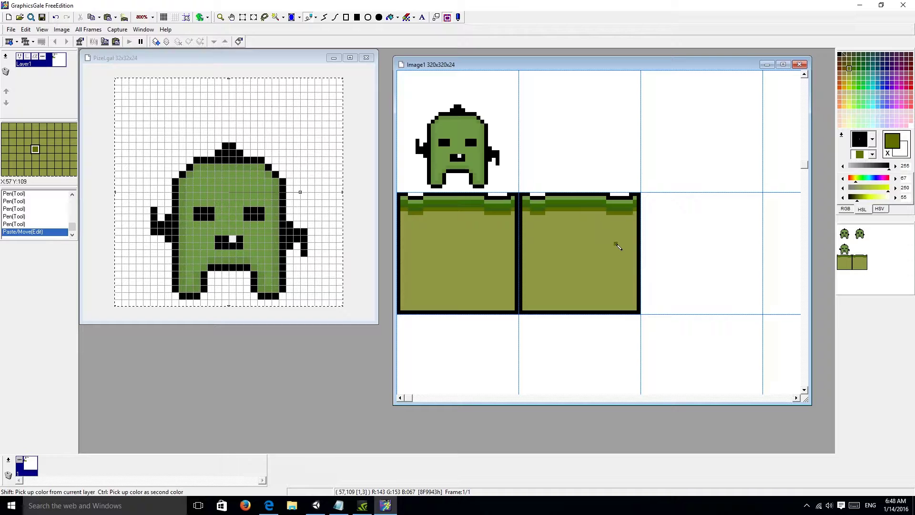
Undo the pasted tile copy and flood-fill the ground tile's black outline with medium green (RGB 110, 153, 67)
shift+click(469, 202)
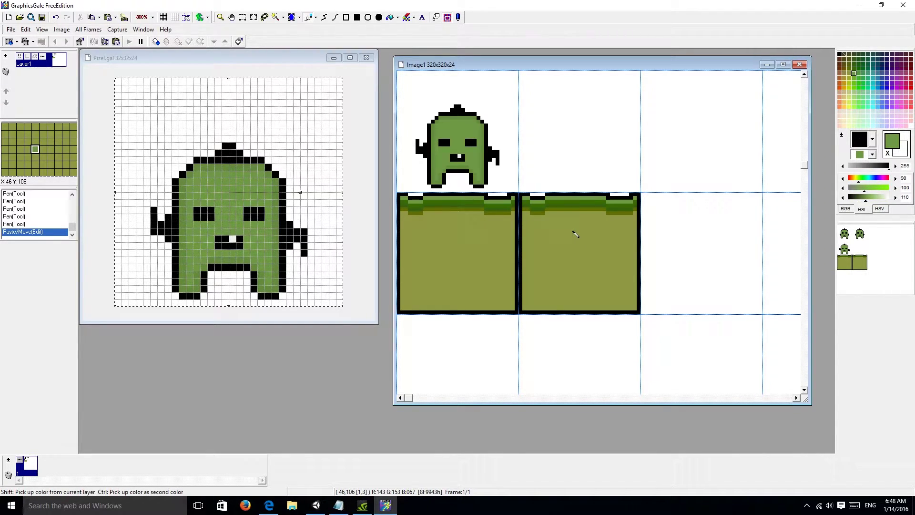
key(ctrl+z)
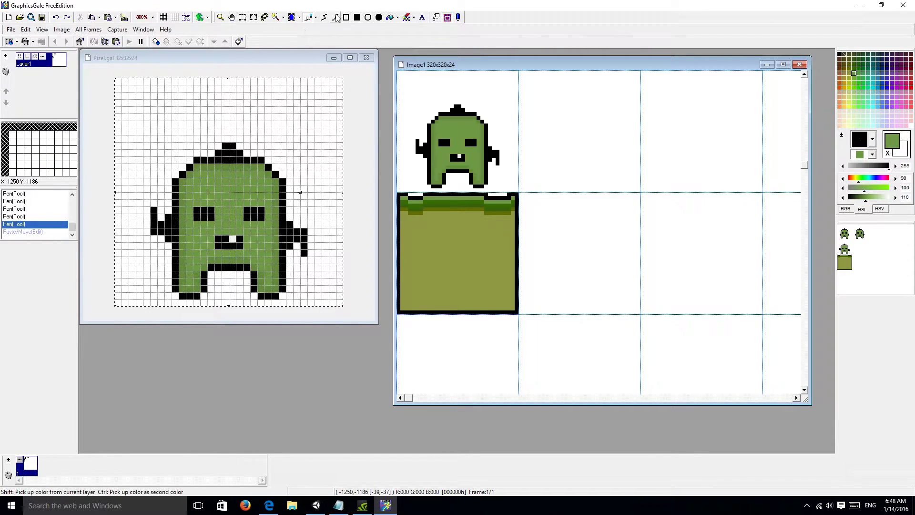
click(390, 17)
click(427, 194)
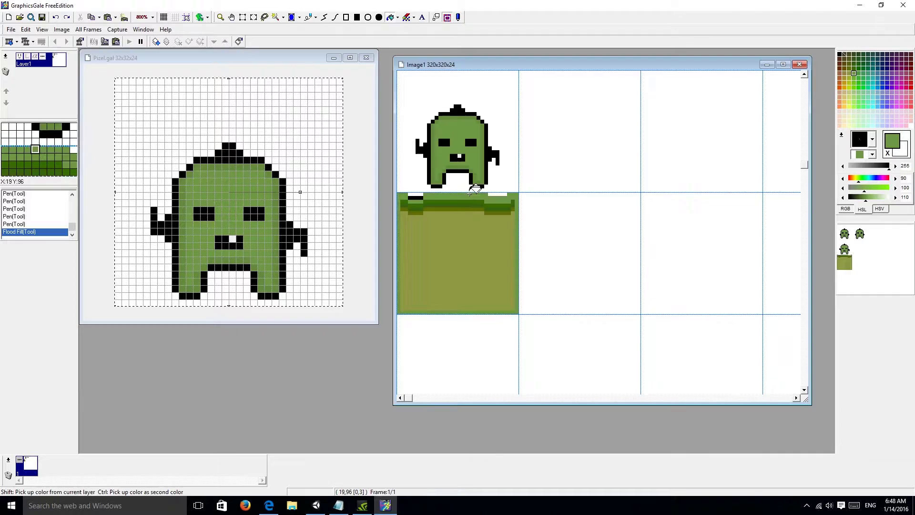
Extend the dark green and dark olive bands to the ground tile's left edge with the Pen, using colours picked from the tile
click(309, 17)
shift+click(446, 227)
click(399, 206)
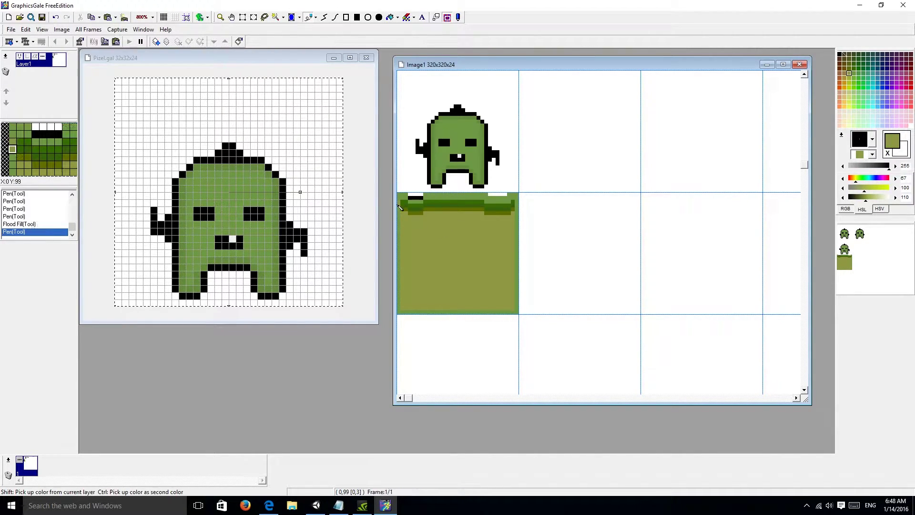
shift+click(403, 207)
click(406, 209)
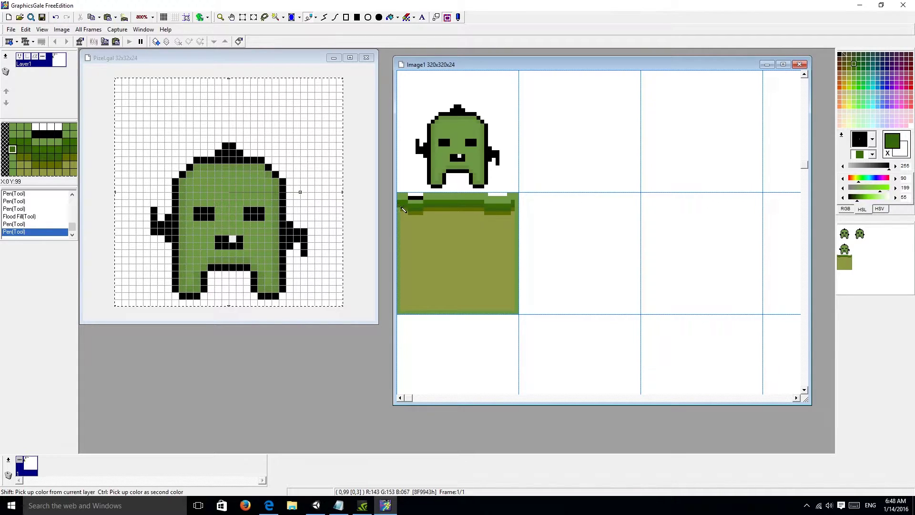
click(401, 208)
shift+click(402, 211)
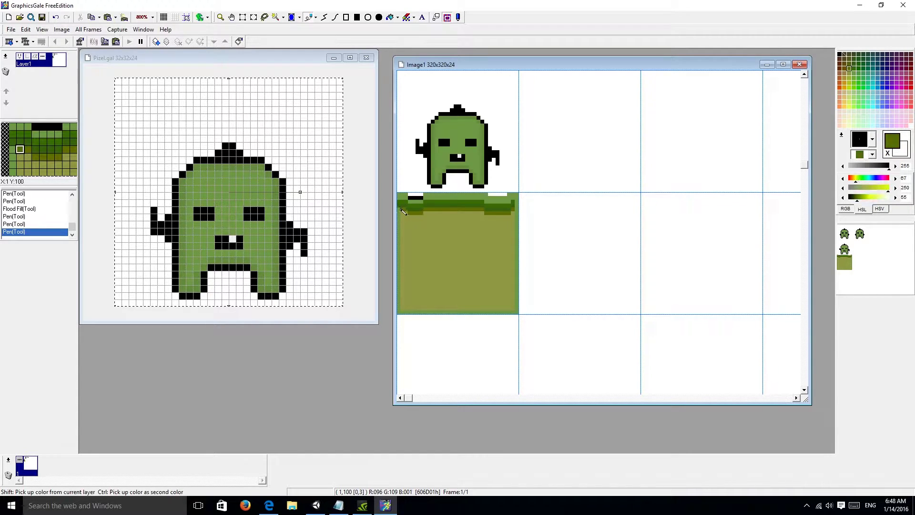
Extend the dark green and olive bands out to the ground tile's right edge in matching colours
click(516, 203)
shift+click(516, 202)
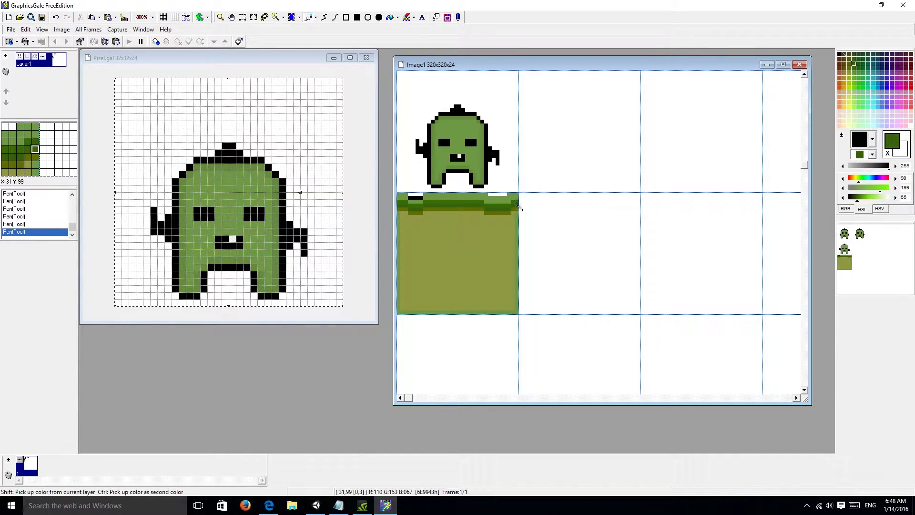
click(516, 204)
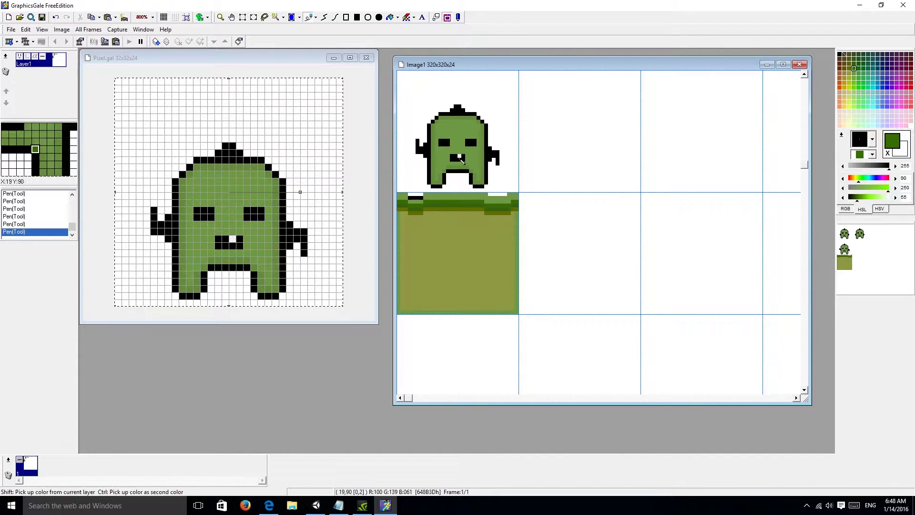
Flood-fill the outline around the tile's body with olive green (RGB 143, 153, 67), and paint the black dip pixels medium green
shift+click(408, 241)
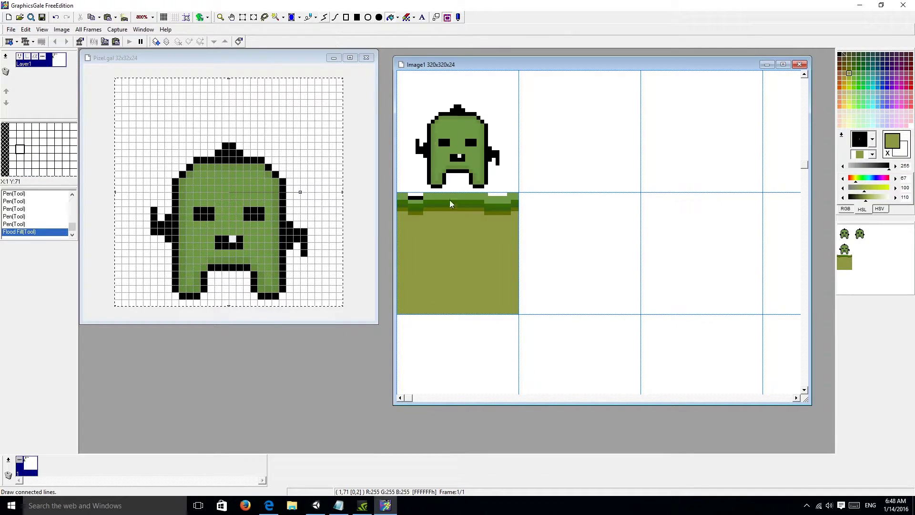
click(307, 17)
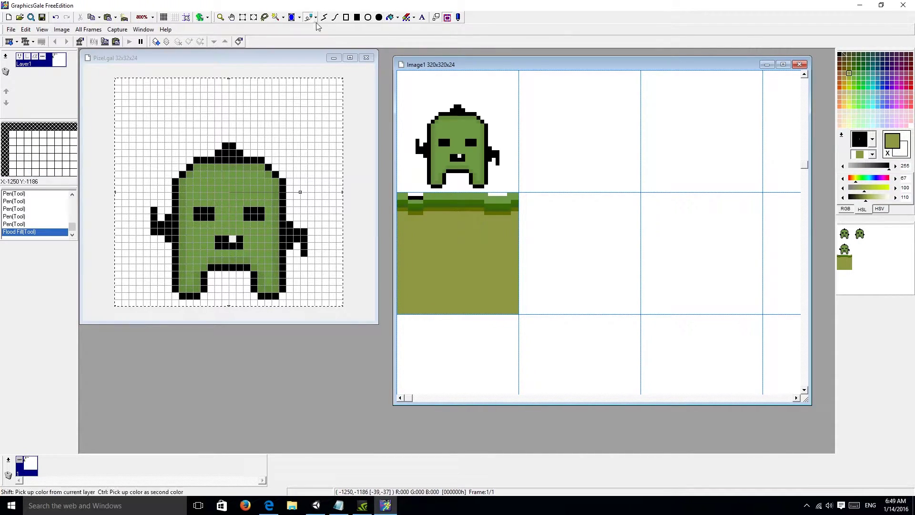
click(415, 202)
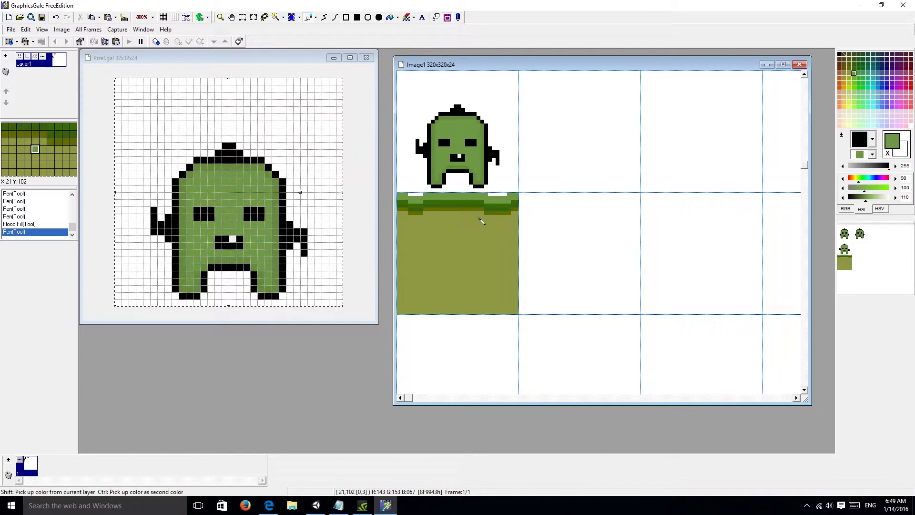
Draw a bright green (RGB 110, 175, 45) highlight row along the tile's top edge and paint stray pixels above it white
click(854, 76)
click(441, 196)
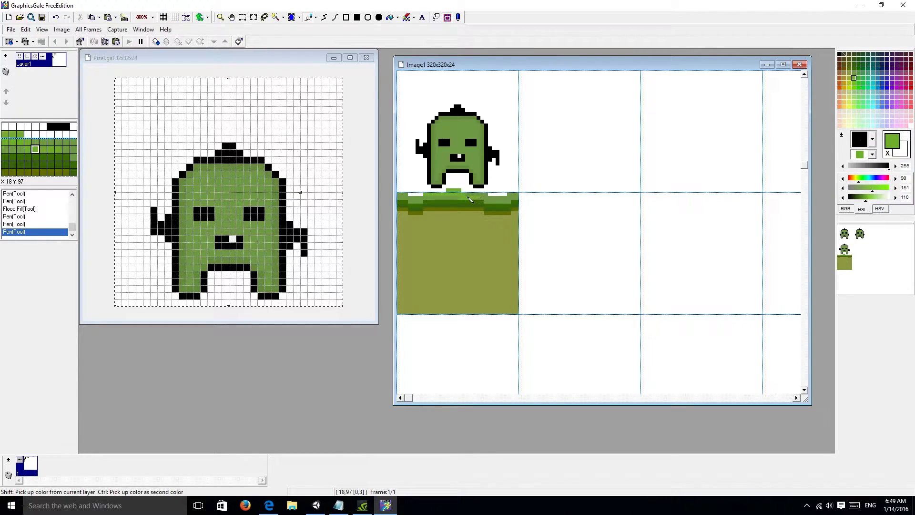
click(486, 195)
click(486, 195)
ctrl+click(452, 192)
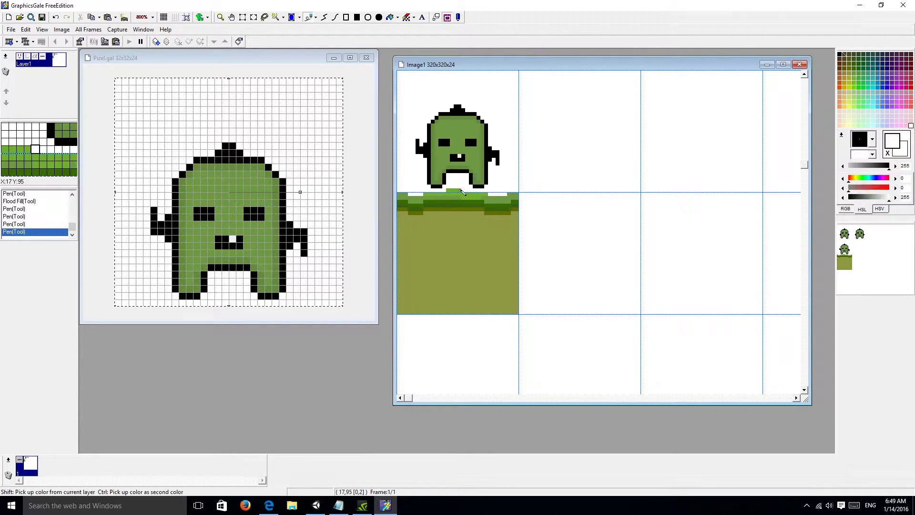
click(457, 197)
ctrl+click(481, 201)
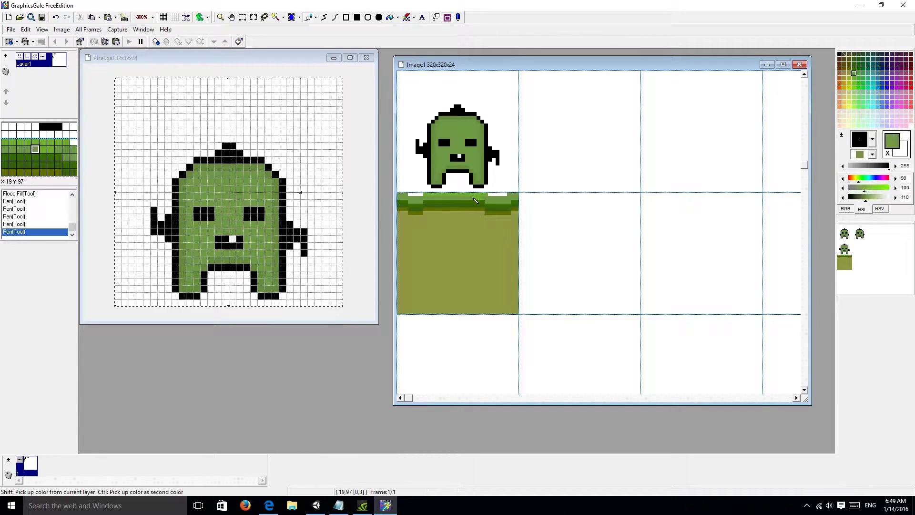
ctrl+click(412, 199)
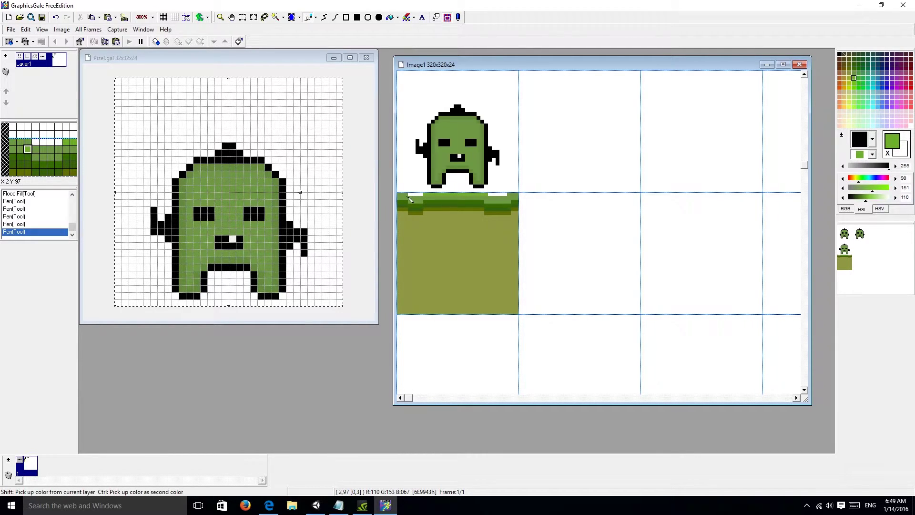
click(405, 197)
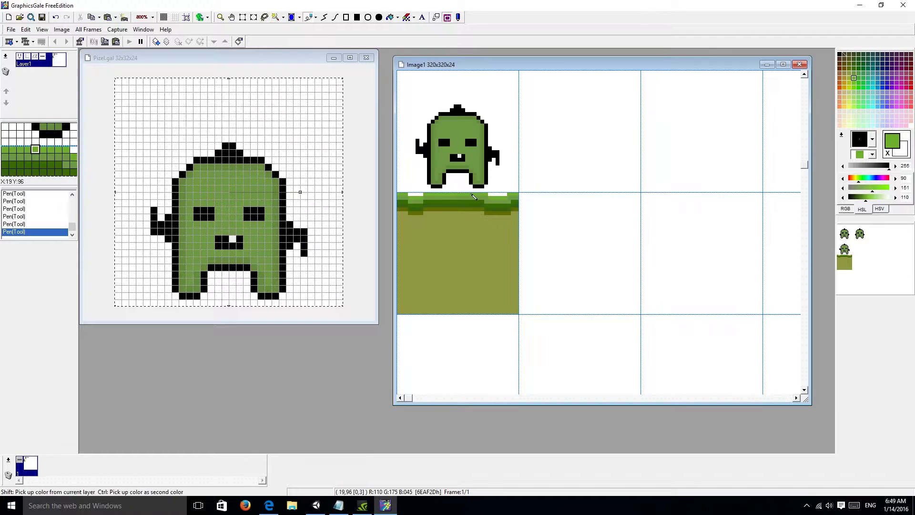
Copy the finished 32x32 ground tile and place the copy in the adjacent cell to its right
click(242, 17)
drag(798, 391, 520, 193)
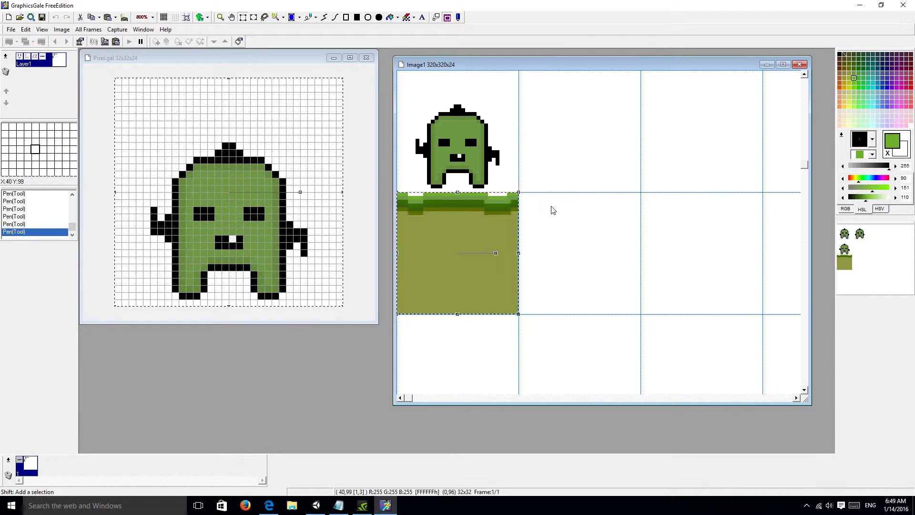
click(307, 18)
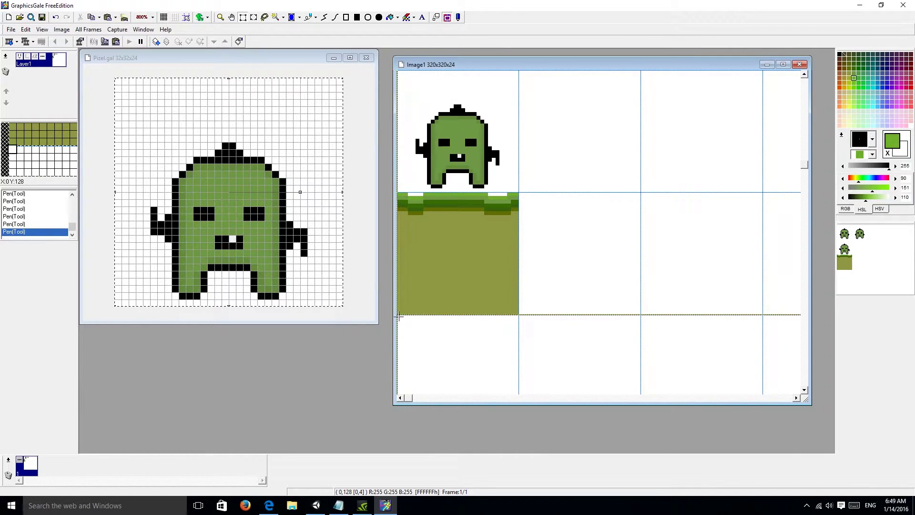
drag(398, 315, 519, 193)
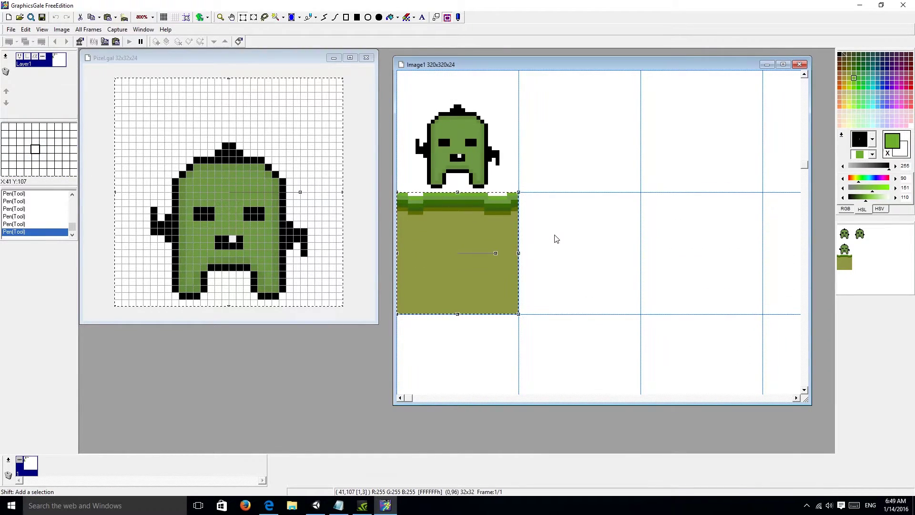
key(ctrl+v)
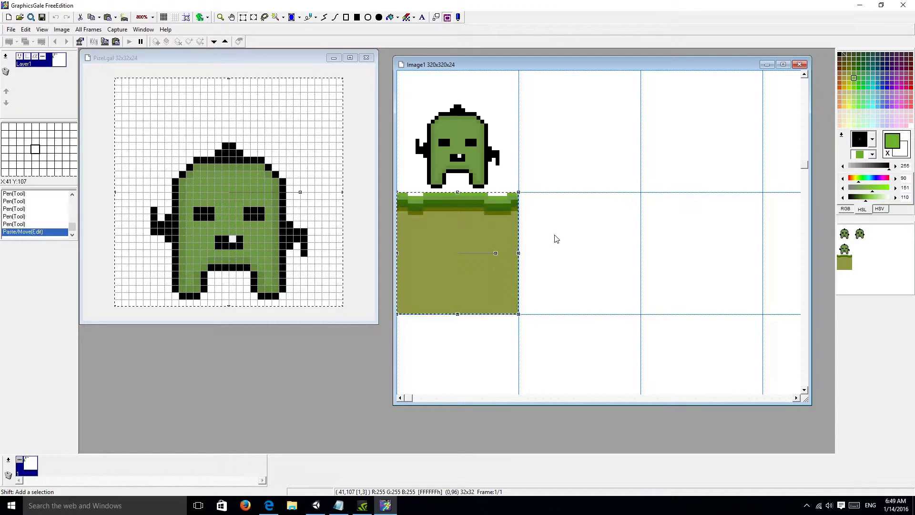
key(Right)
key(Right)
key(Right)
key(Right)
key(Right)
key(Right)
key(Right)
key(Right)
key(Right)
key(Right)
key(Right)
key(Right)
key(Right)
key(Right)
key(Right)
key(Right)
key(Right)
key(Right)
key(Right)
key(Right)
key(Right)
key(Right)
key(Right)
key(Right)
key(Right)
key(Right)
key(Right)
key(Right)
key(Right)
key(Right)
key(Right)
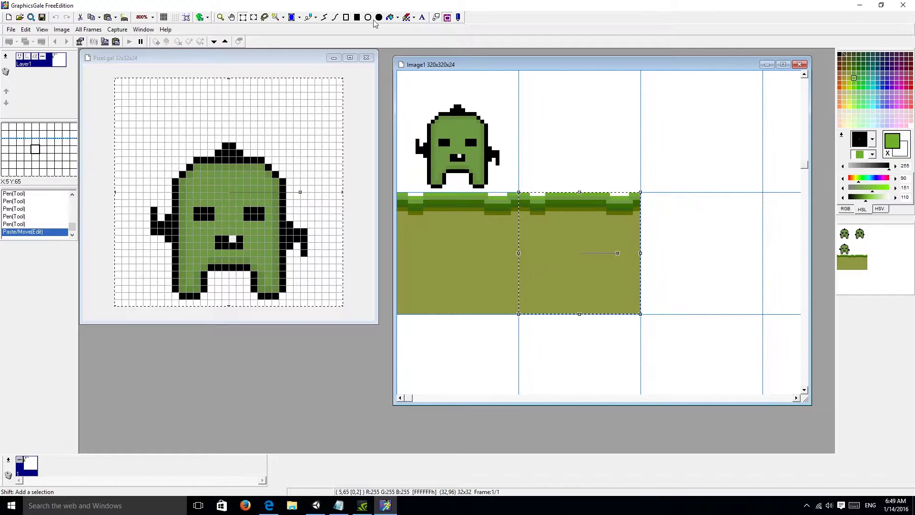
click(307, 16)
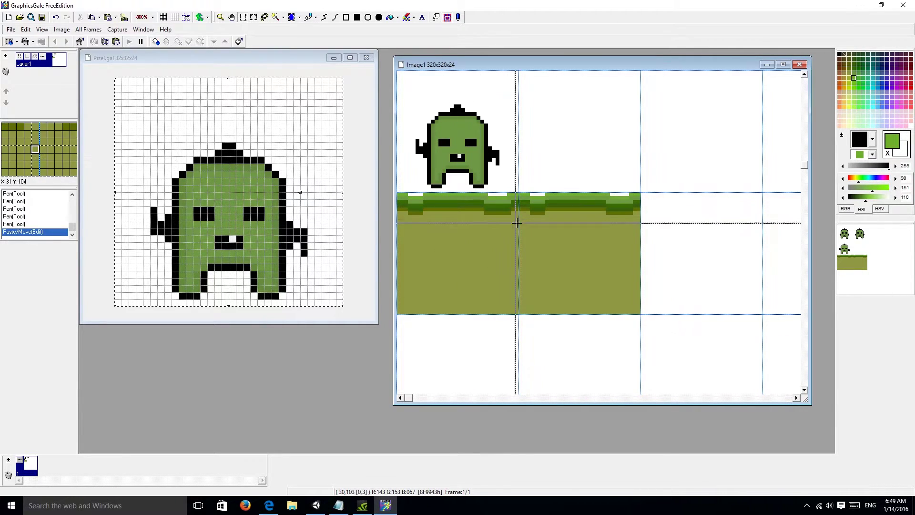
Move the two grass dips in the second ground tile up one pixel, level with the tile's top edge
drag(530, 193, 546, 215)
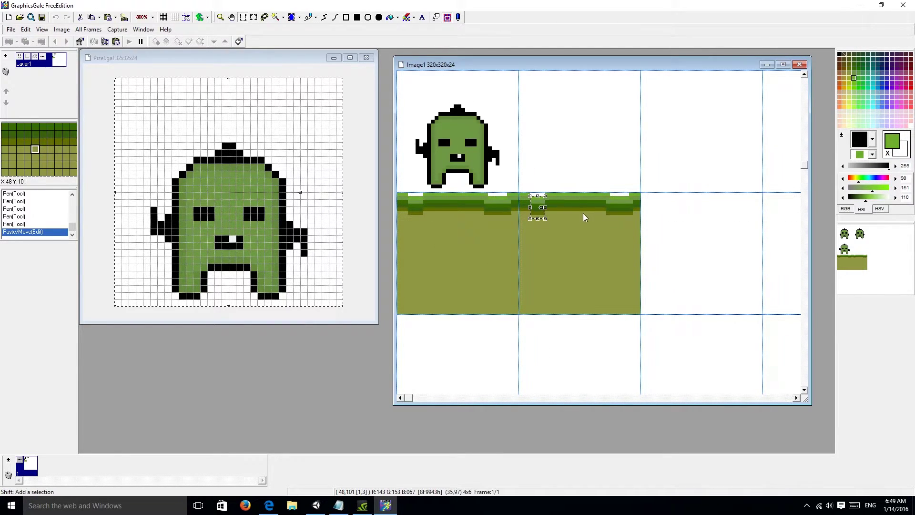
key(ctrl+c)
key(ctrl+v)
click(306, 17)
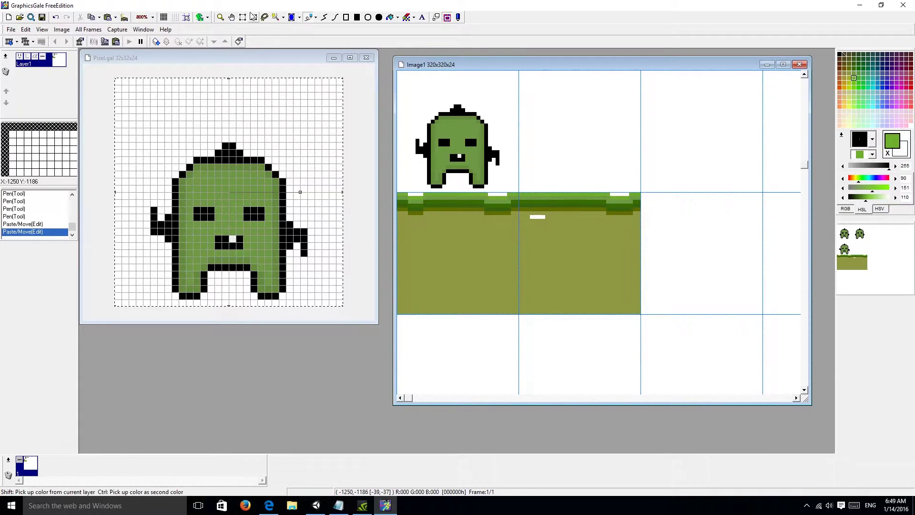
drag(608, 214, 634, 197)
key(Up)
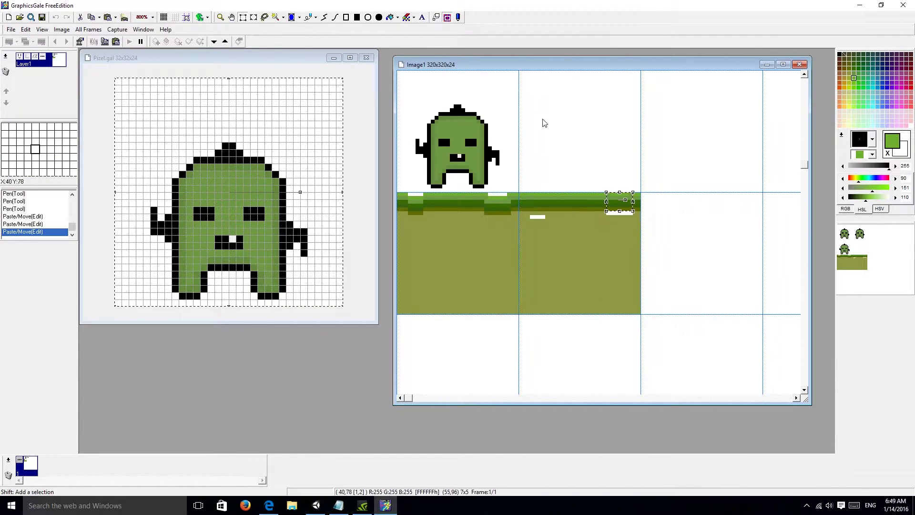
click(307, 17)
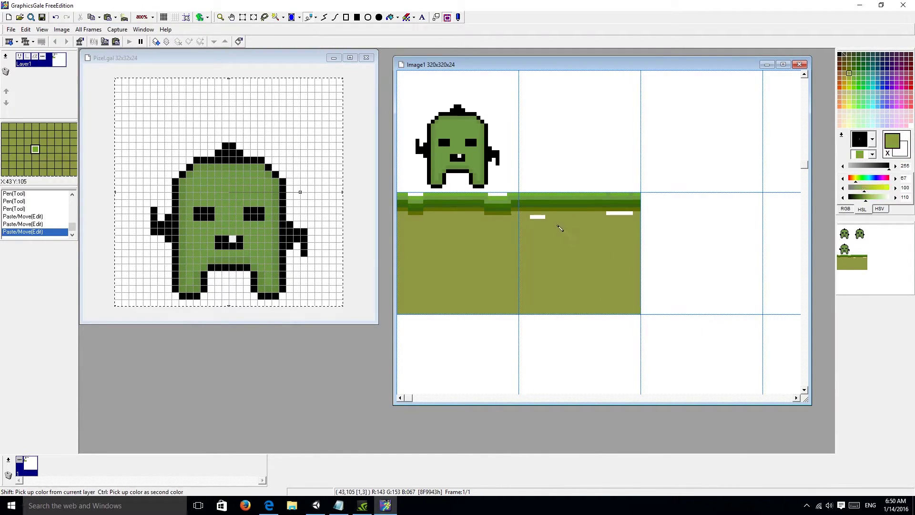
Paint the white gaps in the second tile olive green (RGB 143, 153, 67) and even out its bright green highlight row
drag(530, 217, 544, 217)
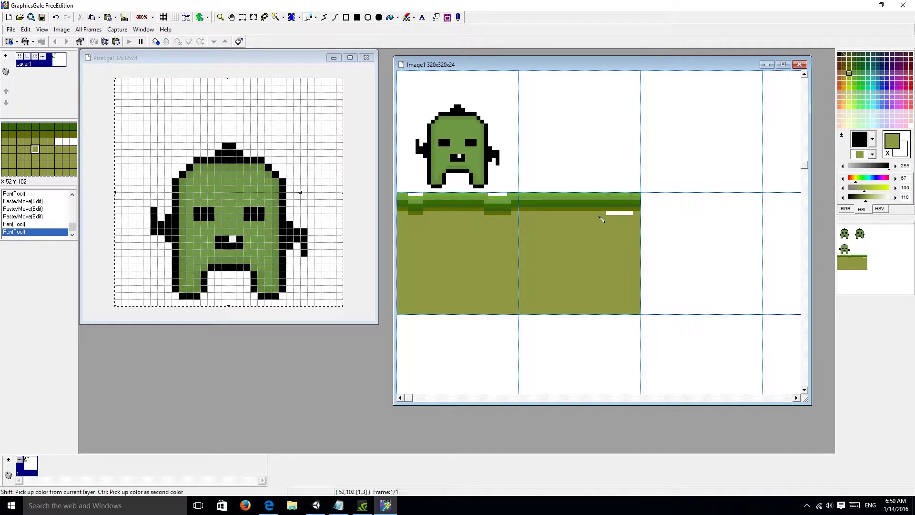
mouse_move(601, 219)
mouse_down()
mouse_move(639, 217)
mouse_move(623, 198)
mouse_move(637, 199)
mouse_up()
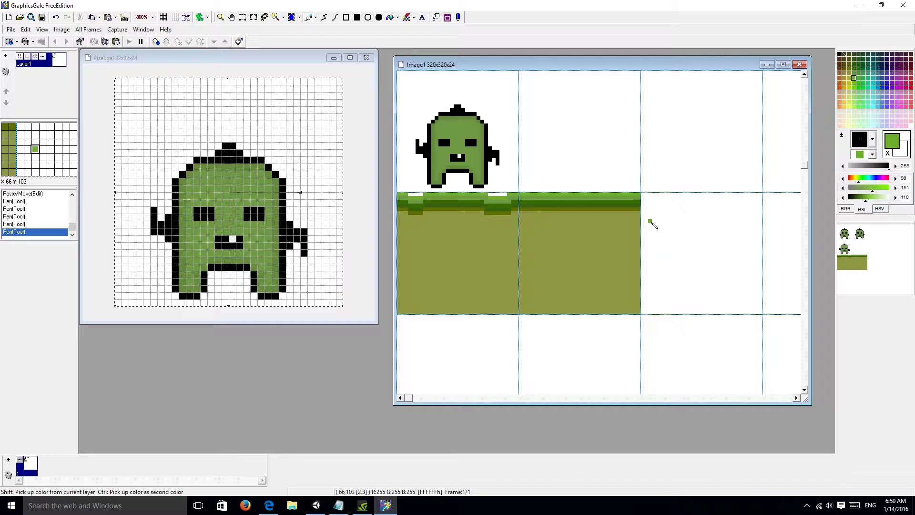
scroll(572, 198, up, 2)
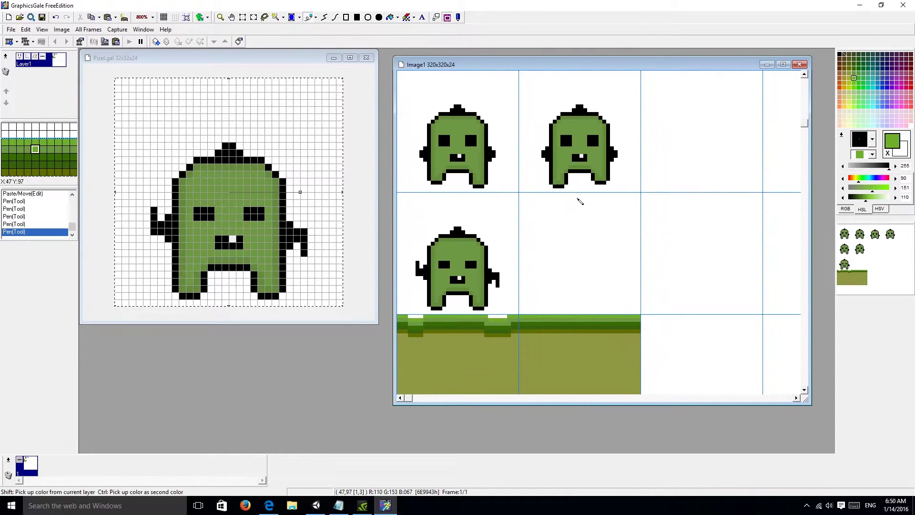
Move the two ground tiles together down 32 pixels into the next row of cells, starting at (0,128)
scroll(579, 200, down, 4)
scroll(580, 200, up, 2)
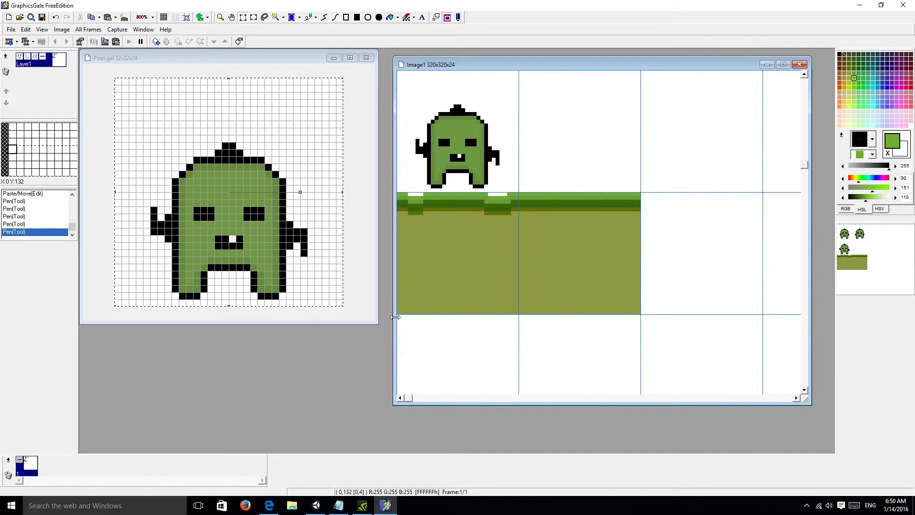
drag(429, 306, 642, 194)
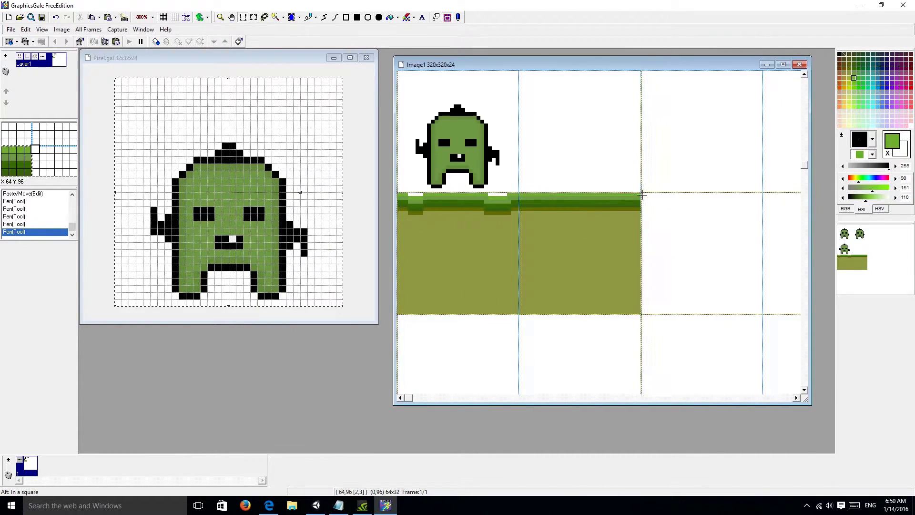
scroll(657, 229, down, 2)
scroll(657, 231, up, 1)
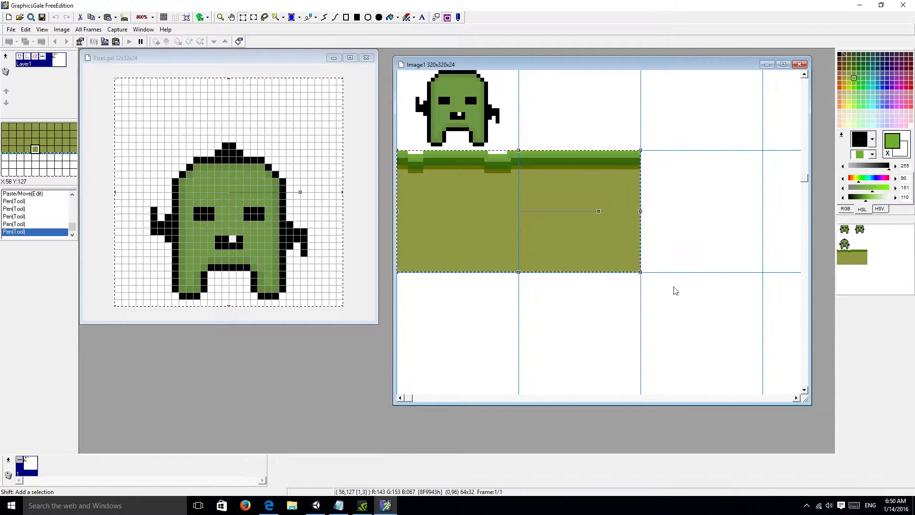
key(ctrl+v)
key(Down)
key(Down)
key(Down)
key(Down)
key(Down)
key(Down)
key(Down)
key(Down)
key(Down)
key(Down)
key(Down)
key(Down)
key(Down)
key(Down)
key(Down)
key(Down)
key(Down)
key(Down)
key(Down)
key(Down)
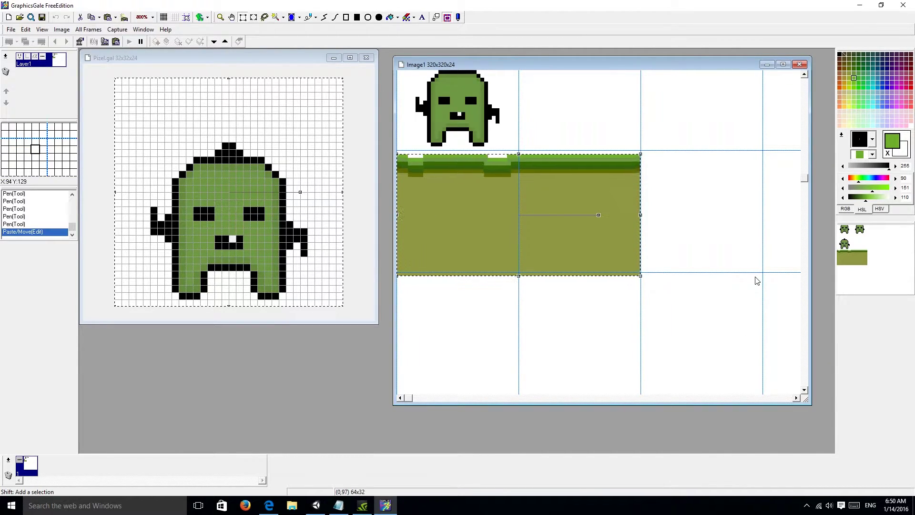
key(Down)
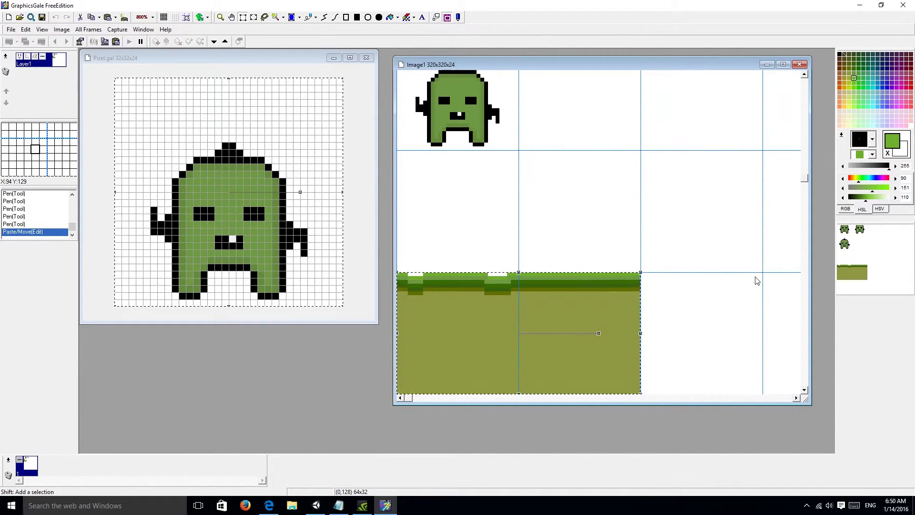
Paint four small green grass tufts above the second ground tile's top edge, with the rightmost one two pixels tall
click(324, 17)
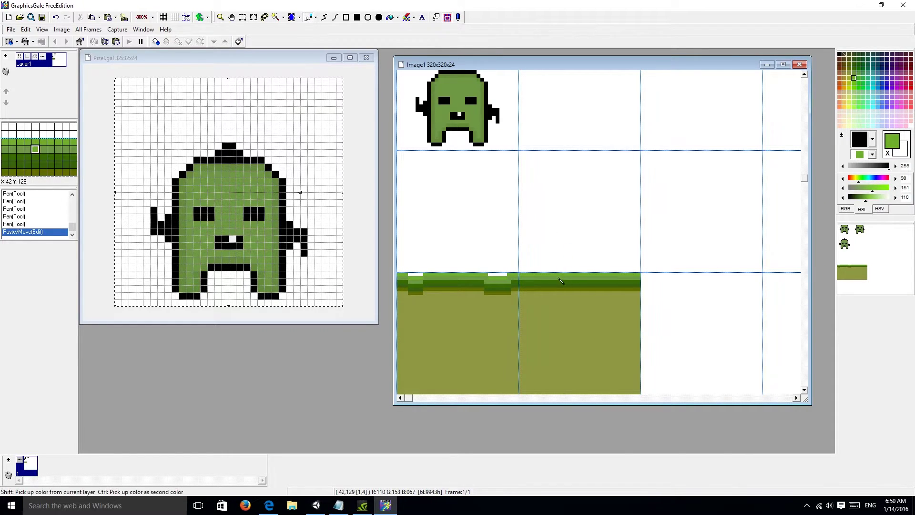
click(541, 271)
drag(610, 267, 616, 270)
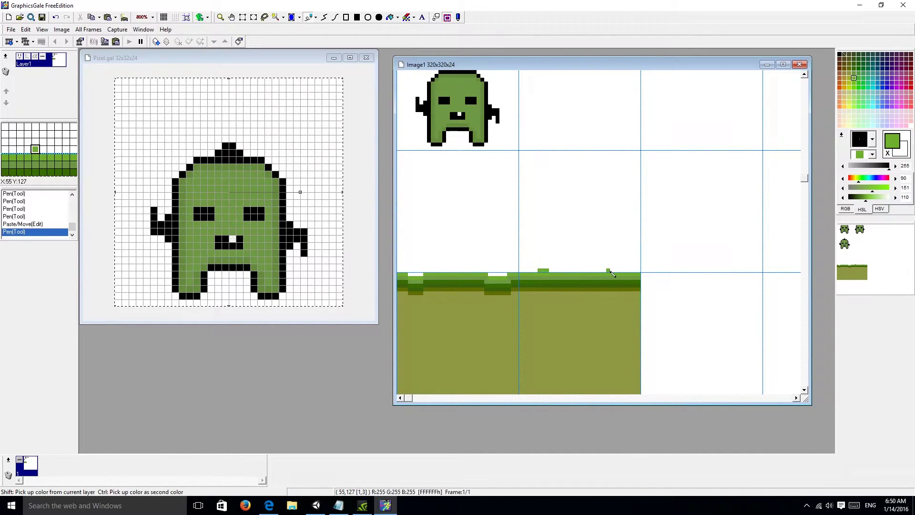
click(616, 267)
click(585, 270)
click(570, 270)
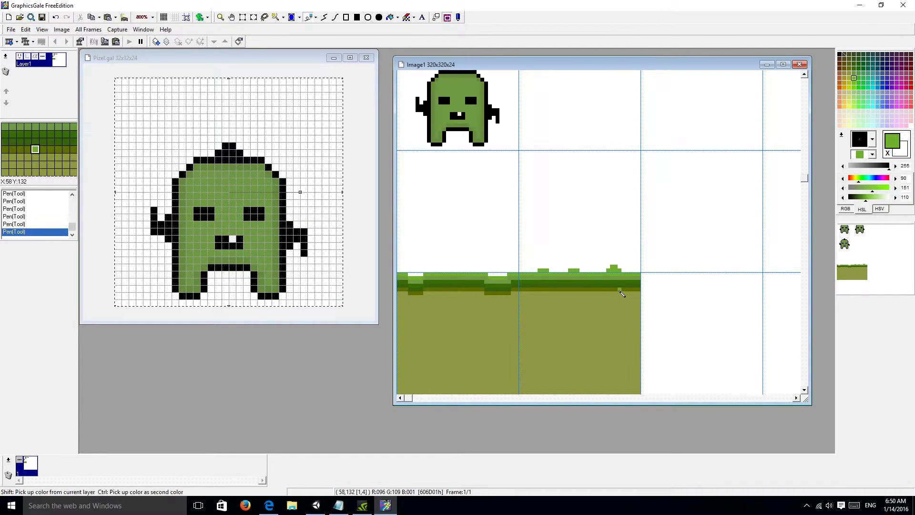
scroll(567, 243, down, 2)
click(524, 229)
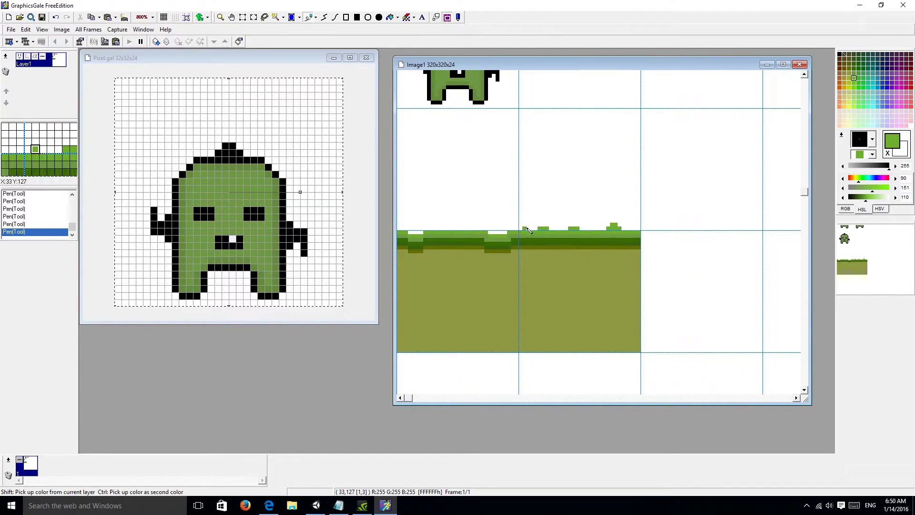
scroll(629, 285, down, 2)
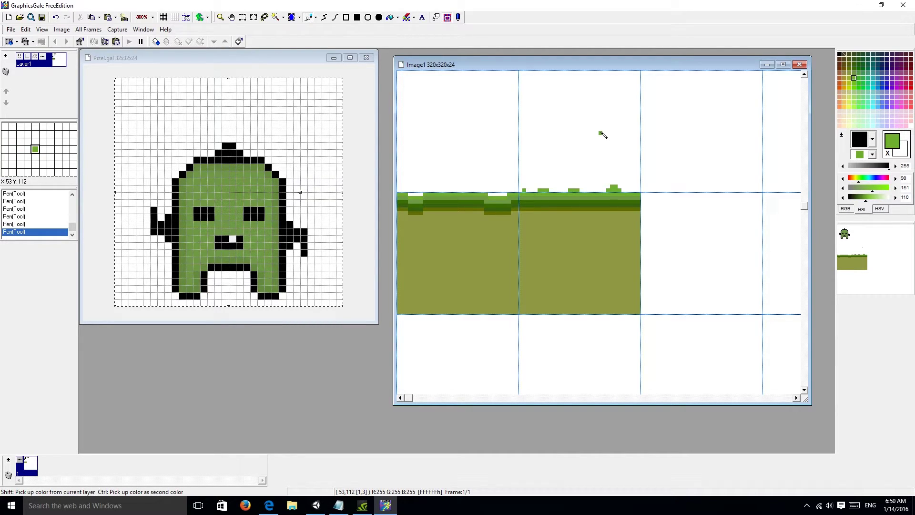
Copy the flat 32x32 ground tile without its tufts and place the copy in the adjacent cell to its right, at (64,128)
scroll(686, 252, up, 2)
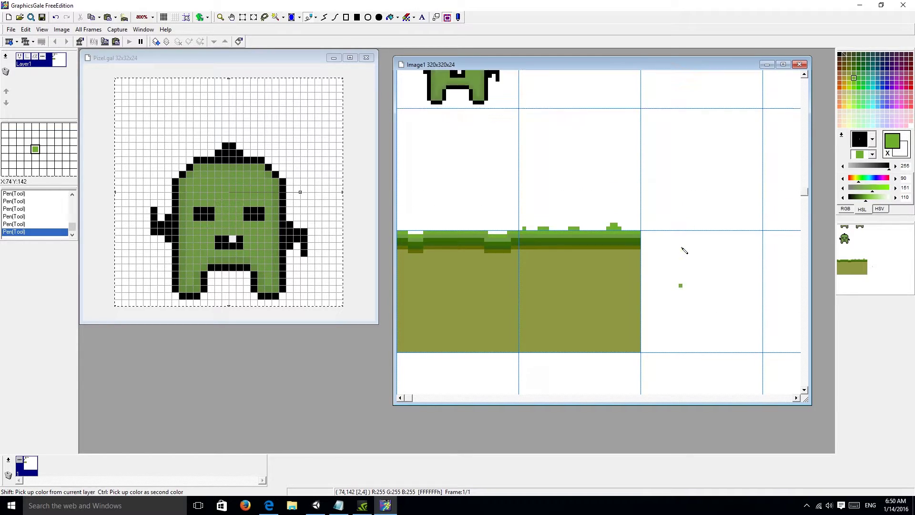
click(243, 17)
scroll(446, 122, down, 4)
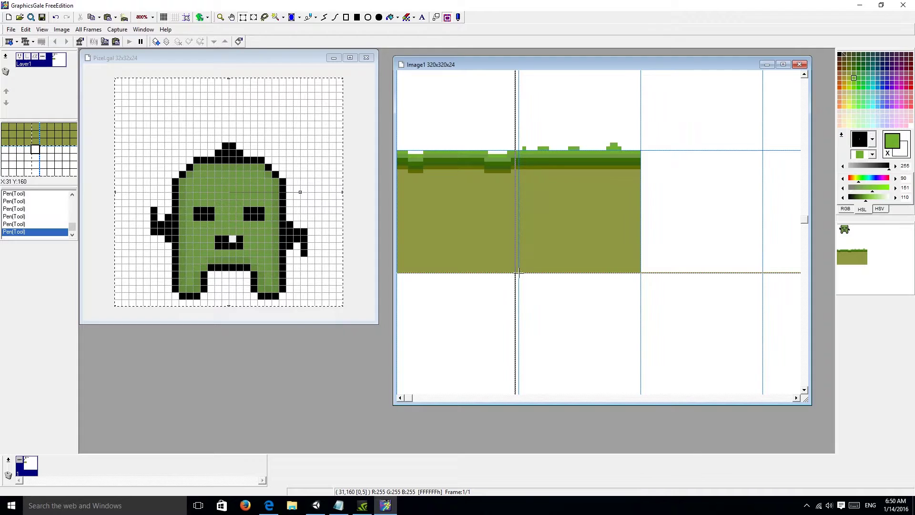
drag(519, 272, 641, 151)
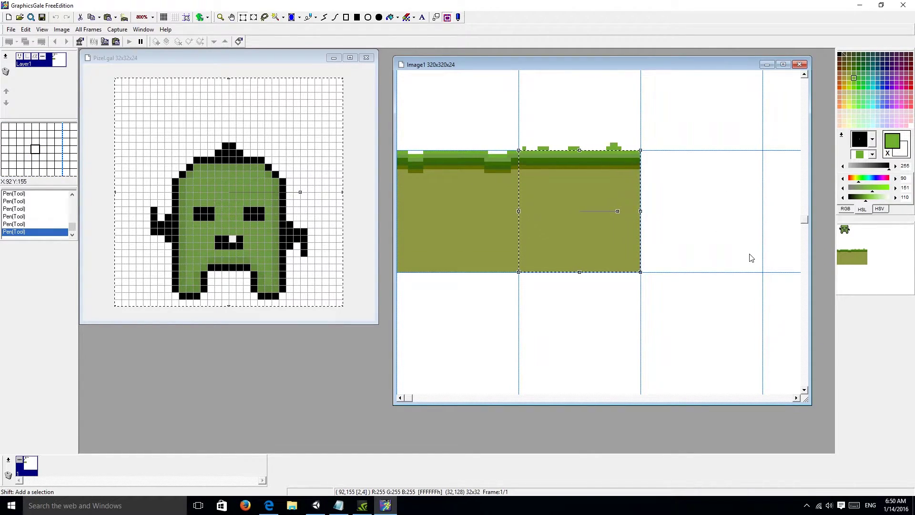
key(ctrl+v)
key(Right)
key(Right)
key(Right)
key(Right)
key(Right)
key(Right)
key(Right)
key(Right)
key(Right)
key(Right)
key(Right)
key(Right)
key(Right)
key(Right)
key(Right)
key(Right)
key(Right)
key(Right)
key(Right)
key(Right)
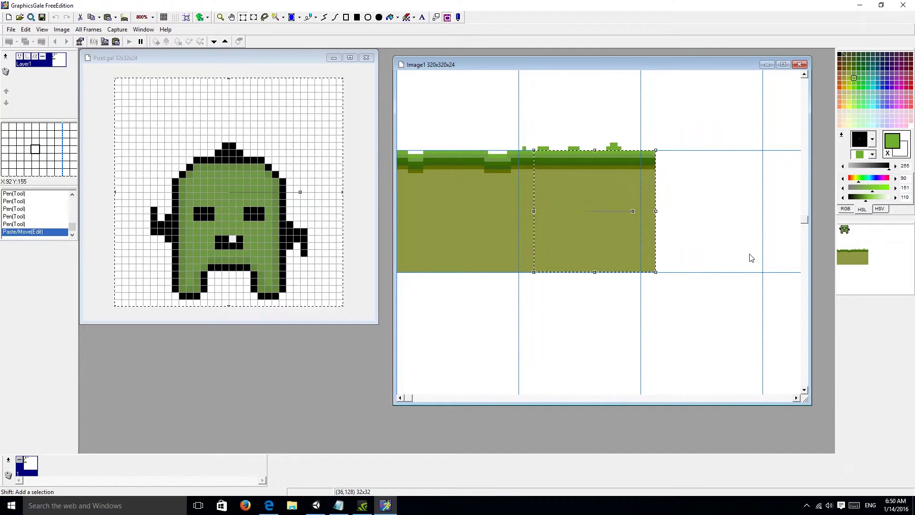
key(Right)
key(Right)
key(Right)
key(Left)
key(Left)
key(Left)
key(Left)
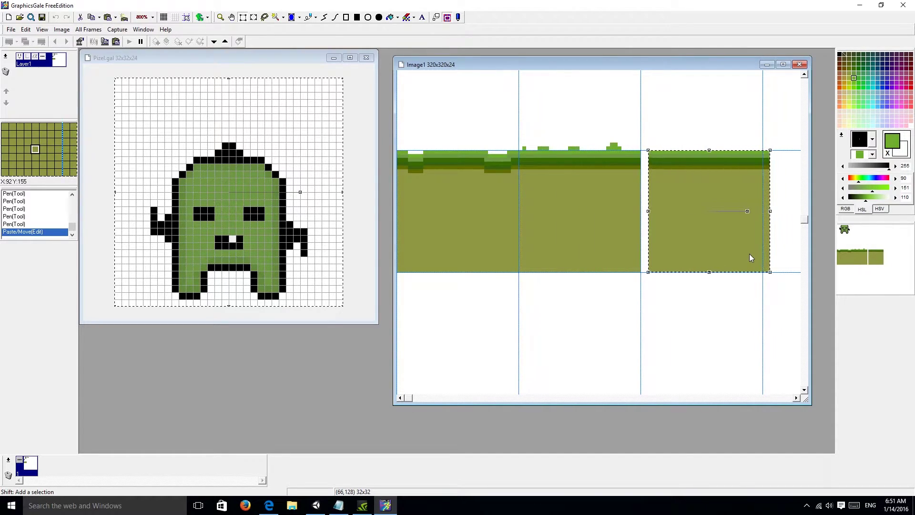
key(Left)
scroll(749, 255, up, 2)
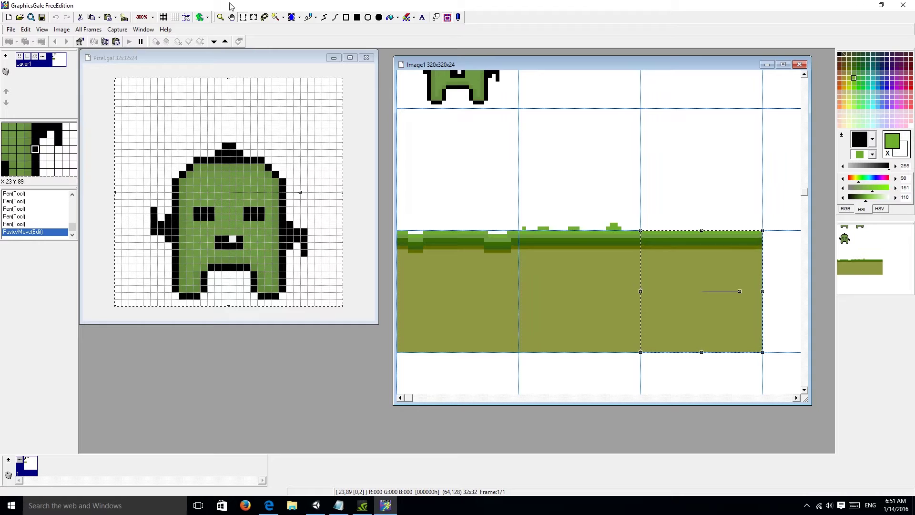
click(491, 91)
scroll(640, 205, up, 1)
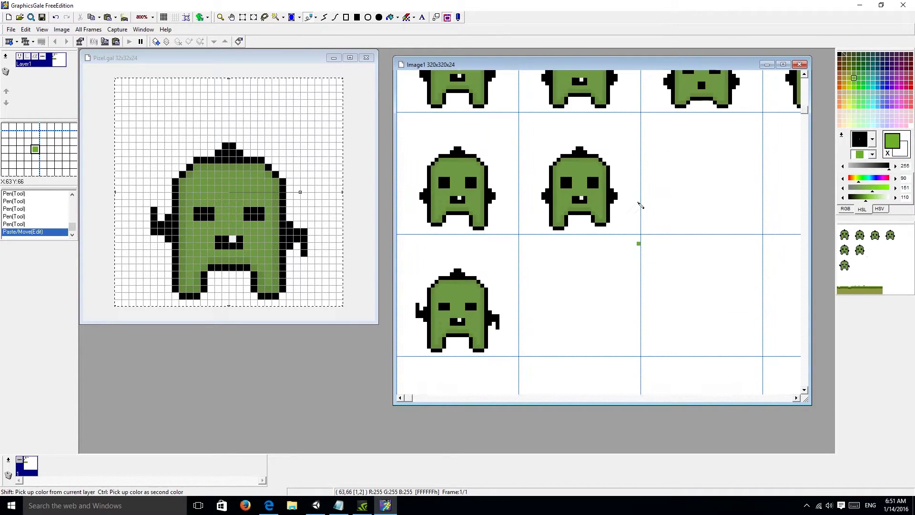
scroll(640, 205, up, 1)
scroll(640, 205, down, 3)
scroll(643, 214, down, 1)
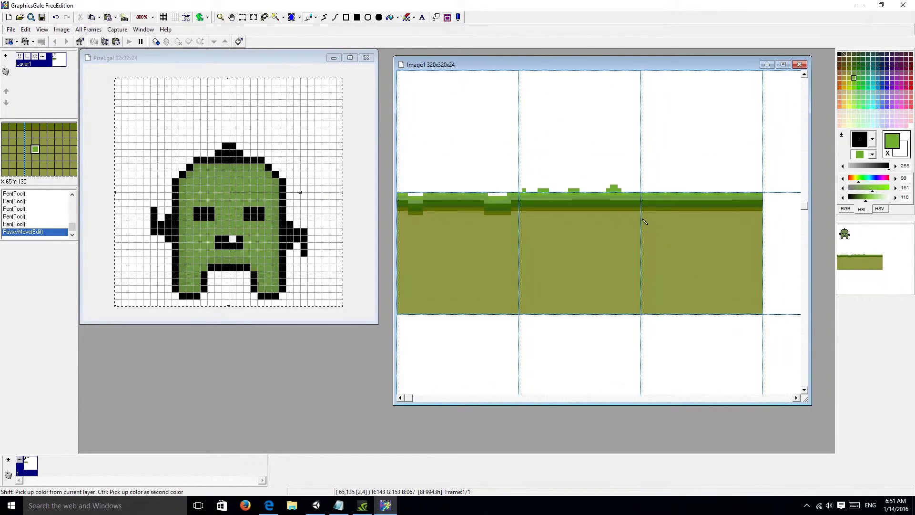
click(670, 191)
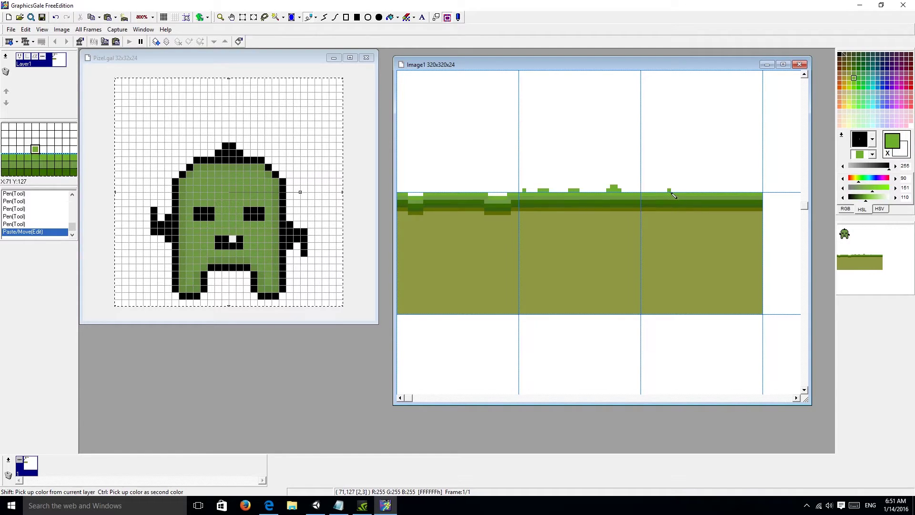
key(ctrl+z)
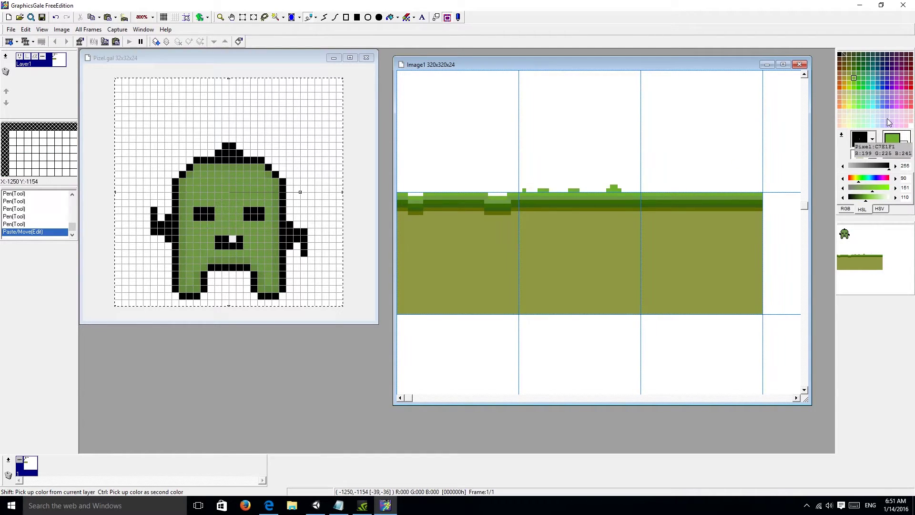
click(855, 60)
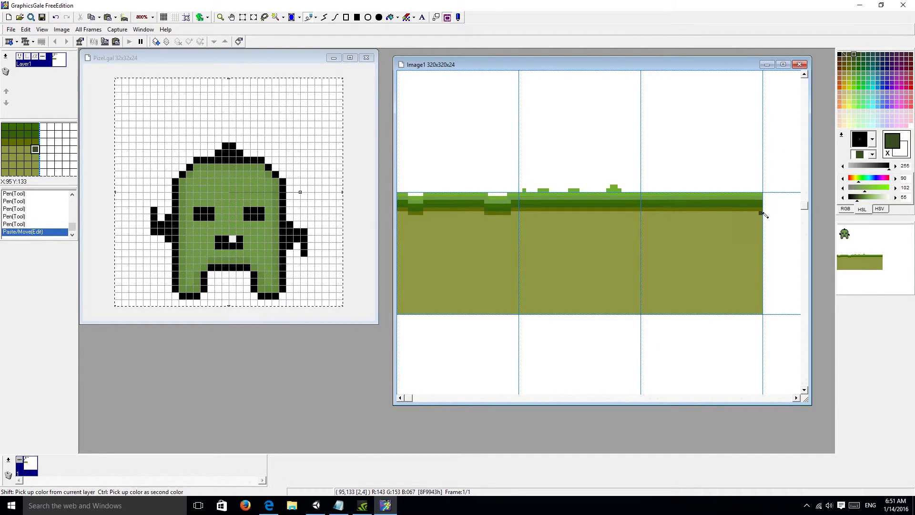
Paint three short white gaps, each one pixel high, into the bright green top row of the third ground tile
shift+click(701, 189)
click(690, 195)
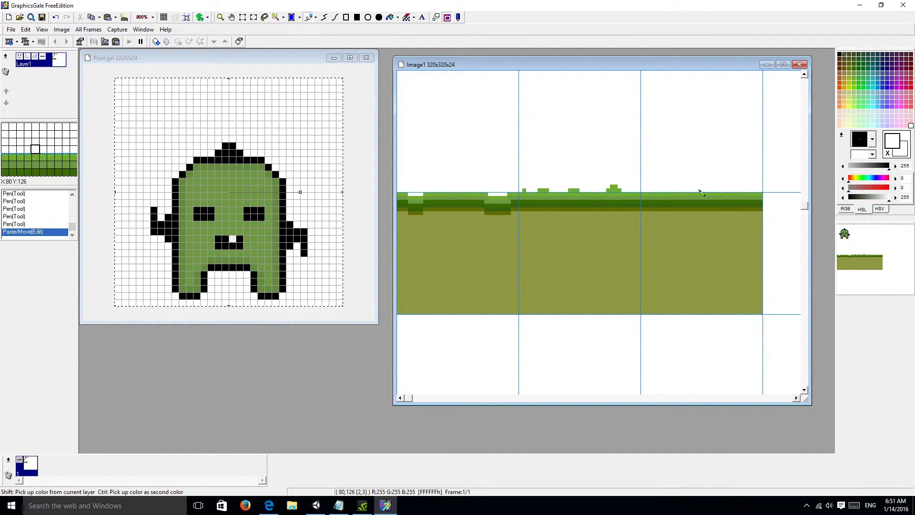
drag(694, 197, 706, 196)
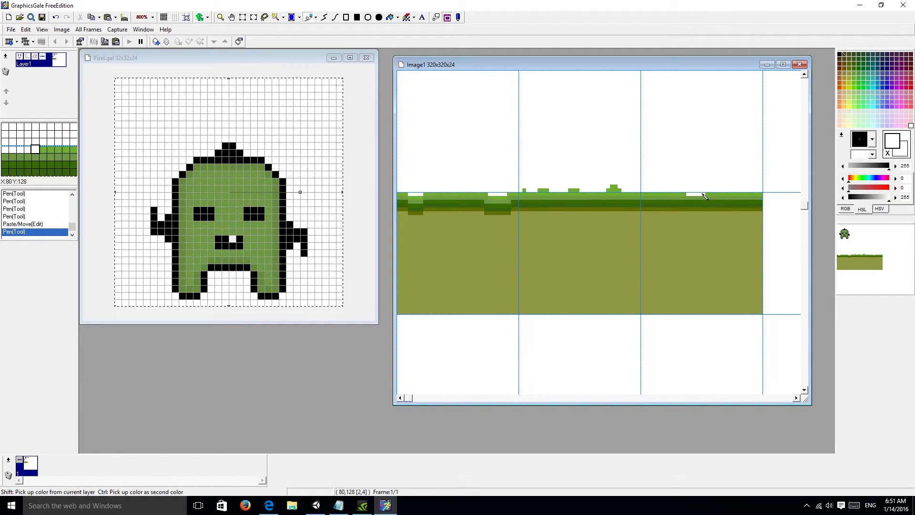
click(657, 195)
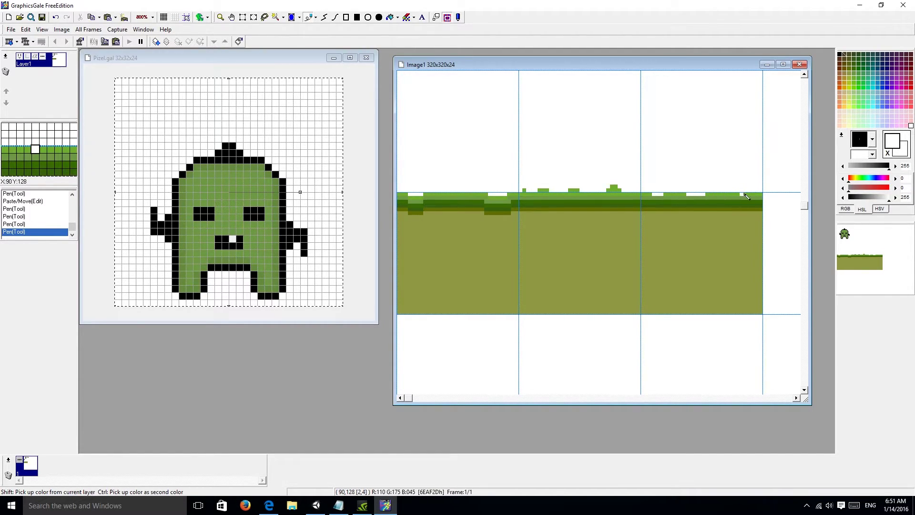
drag(742, 195, 749, 195)
scroll(694, 253, down, 3)
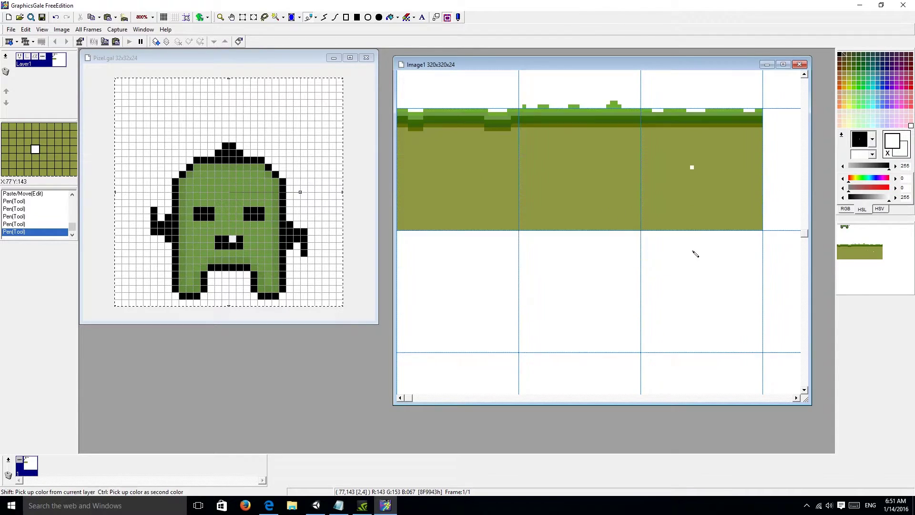
scroll(695, 252, up, 4)
scroll(696, 252, down, 2)
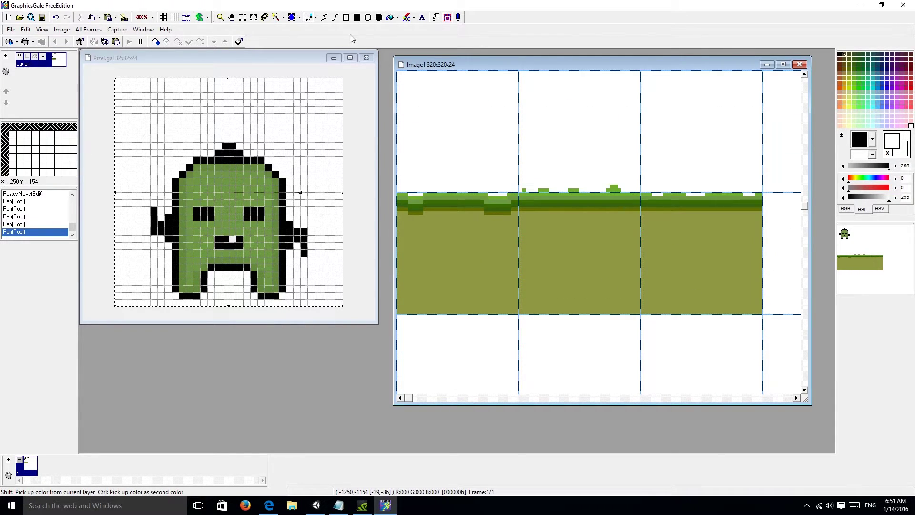
click(512, 213)
click(707, 210)
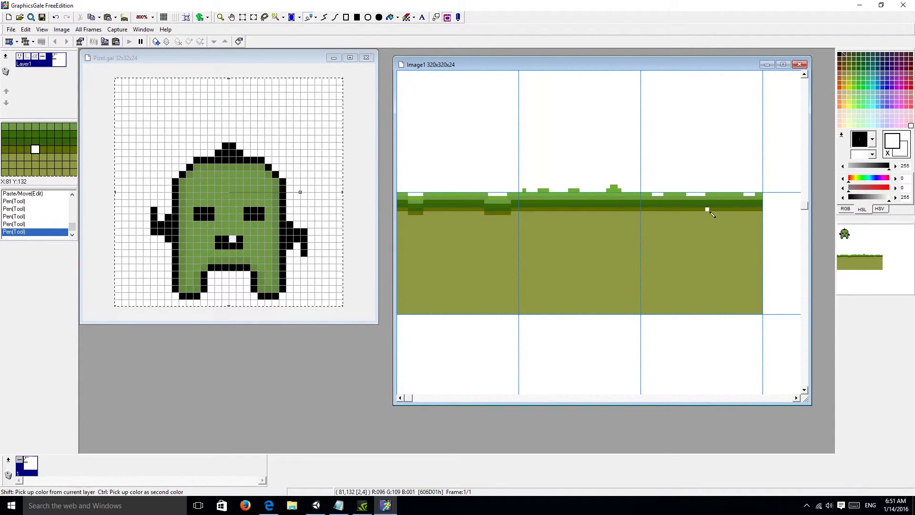
click(663, 197)
scroll(708, 227, down, 2)
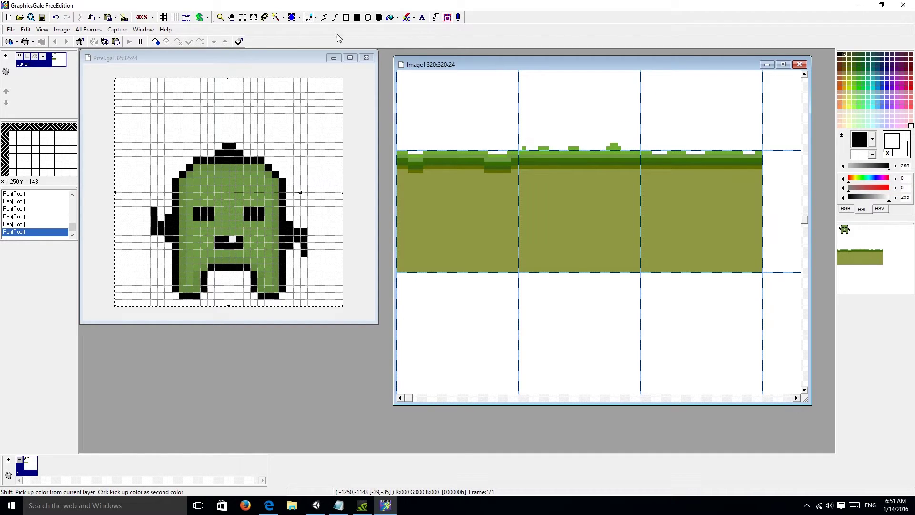
Zoom out to examine the whole sprite sheet, and zoom back in to check the character frames and the ground tile row
click(242, 18)
scroll(686, 143, up, 2)
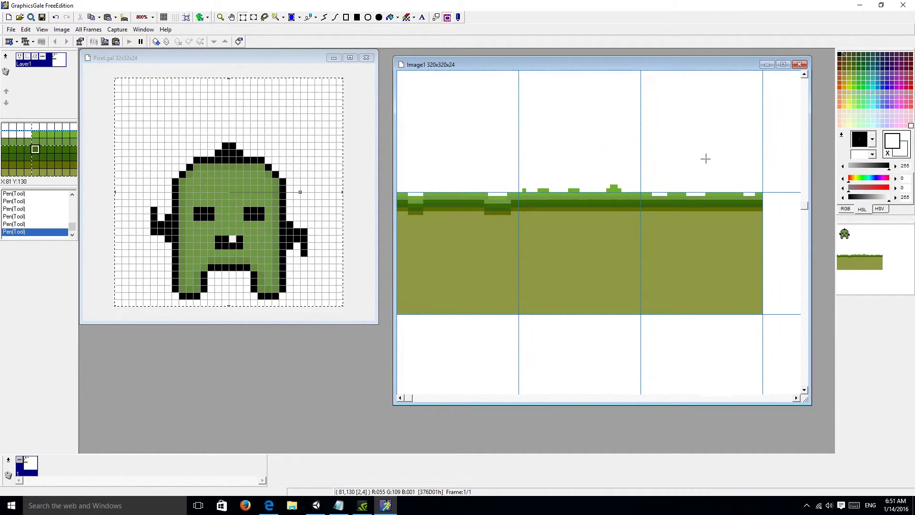
mouse_move(410, 398)
mouse_down()
mouse_move(602, 395)
mouse_move(405, 400)
mouse_up()
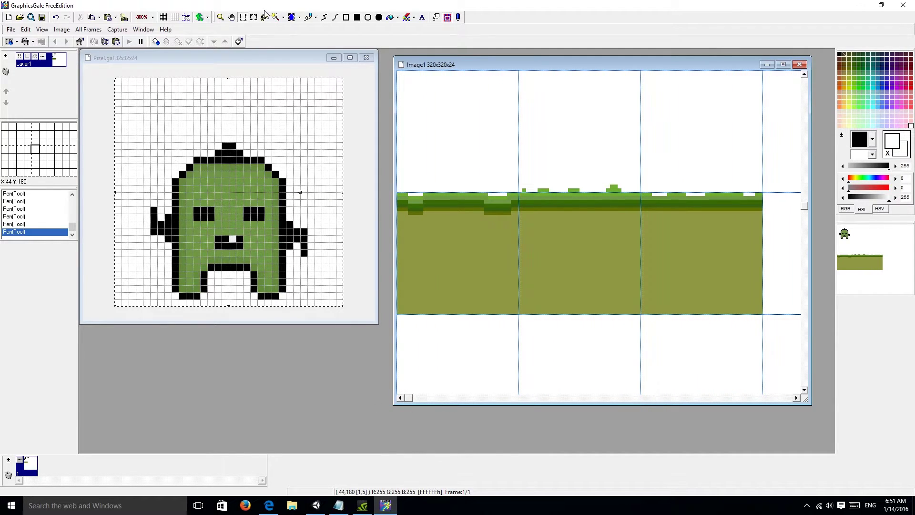
click(221, 17)
right_click(584, 207)
right_click(562, 212)
right_click(529, 221)
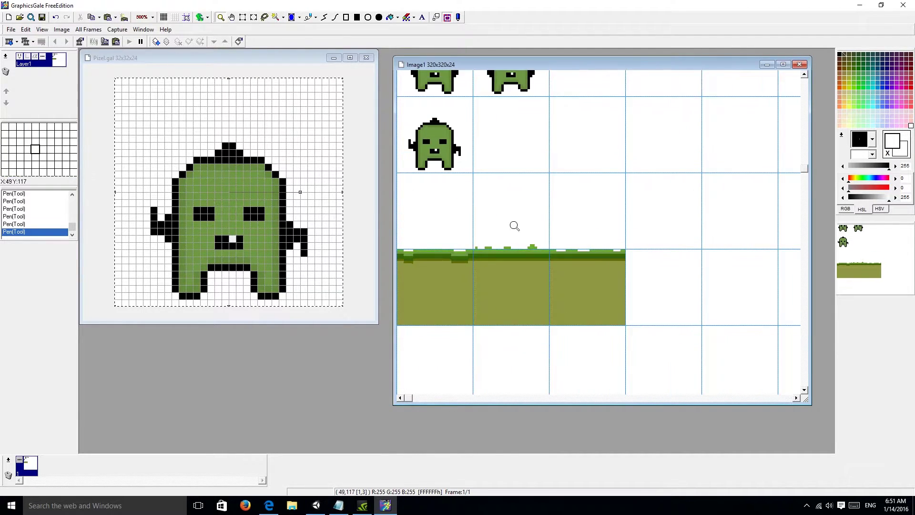
right_click(477, 221)
right_click(486, 205)
right_click(496, 190)
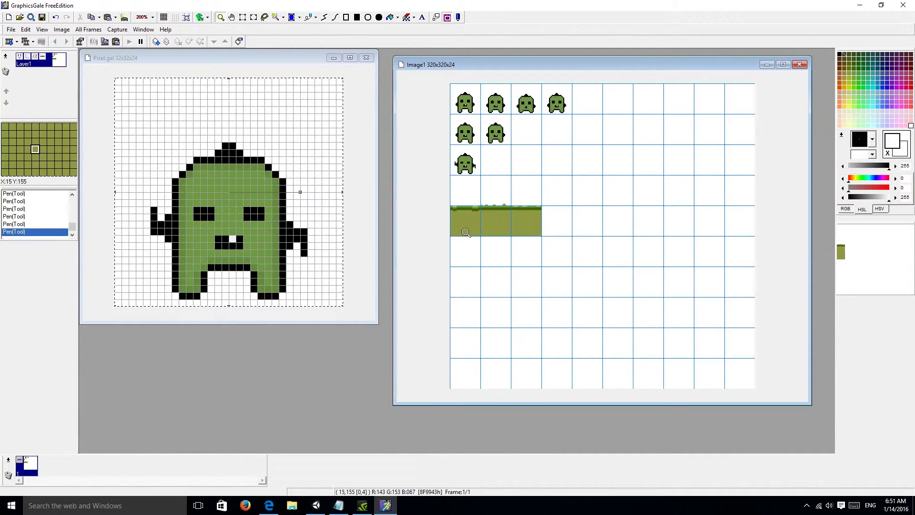
click(486, 182)
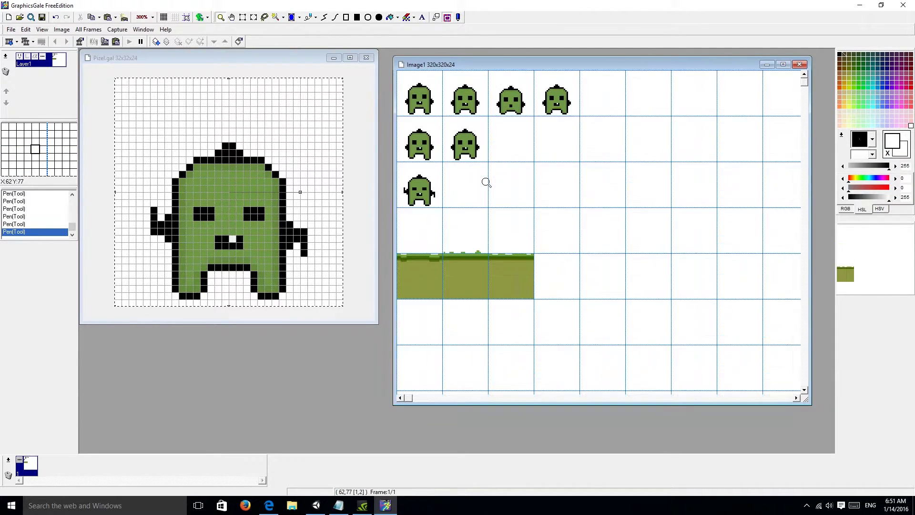
click(474, 221)
click(452, 236)
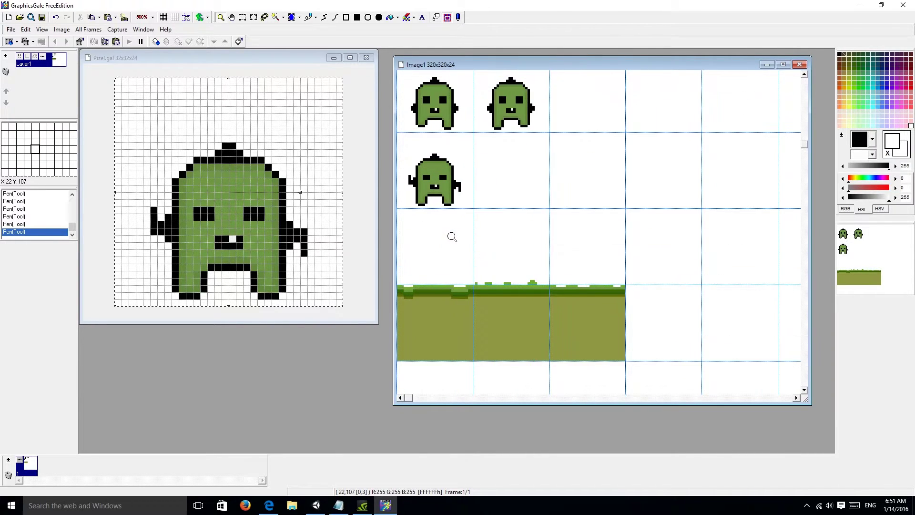
click(460, 228)
click(465, 229)
click(524, 227)
click(549, 227)
right_click(549, 227)
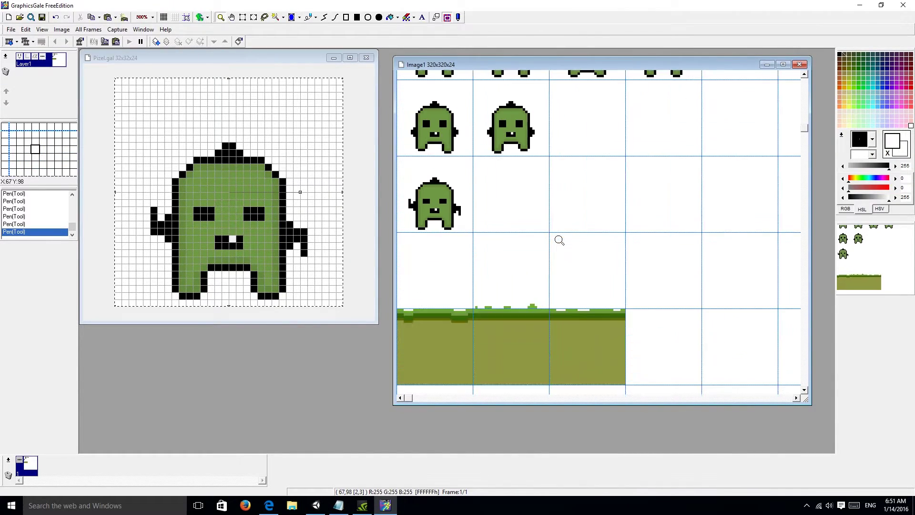
Examine the finished sprite sheet at several magnifications, checking the character frames and the three ground tiles
click(555, 238)
click(552, 235)
right_click(519, 224)
right_click(519, 224)
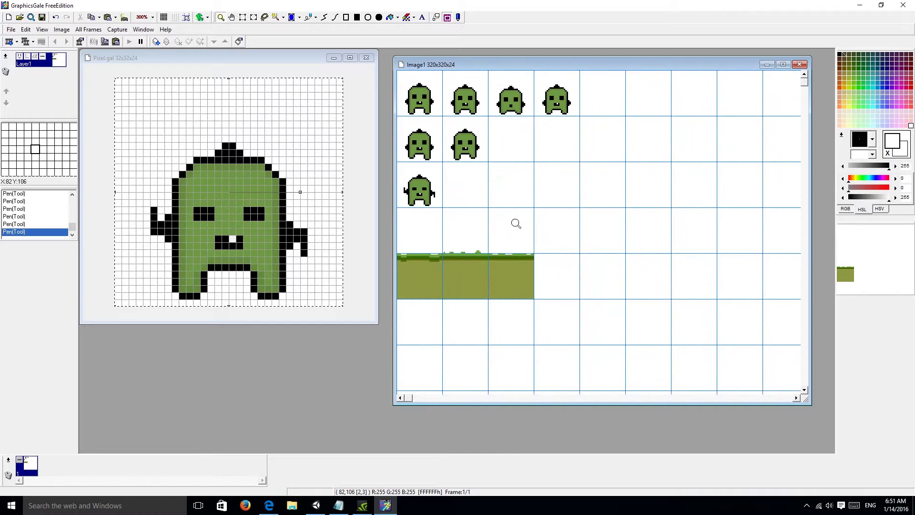
click(445, 215)
scroll(455, 210, down, 1)
scroll(455, 209, up, 3)
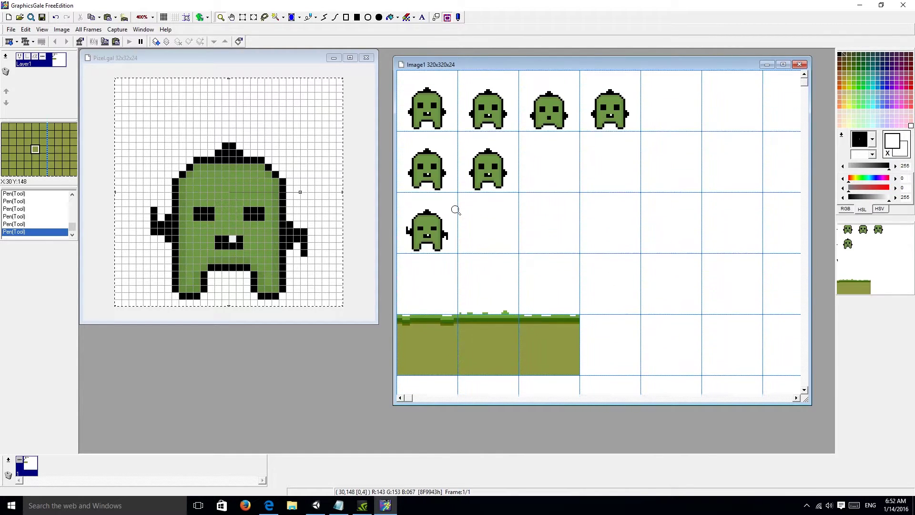
scroll(474, 249, down, 1)
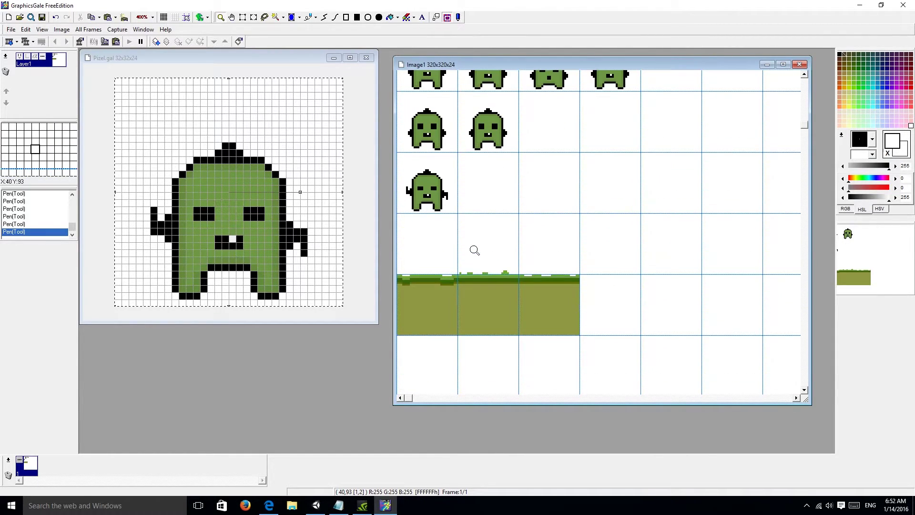
scroll(474, 250, up, 1)
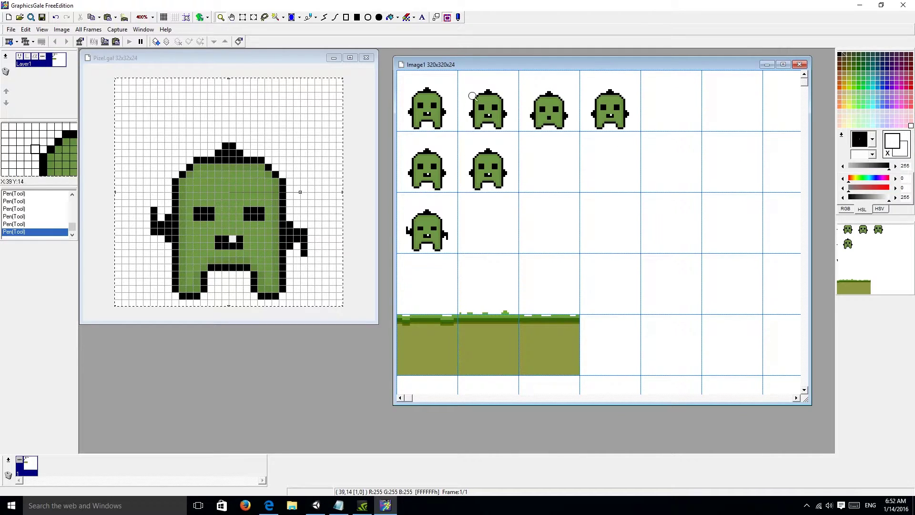
Start saving the sprite sheet under a new name and create a Tileset folder inside Lil_Pizel as the destination
mouse_move(474, 65)
mouse_down()
mouse_move(504, 92)
mouse_move(484, 72)
mouse_up()
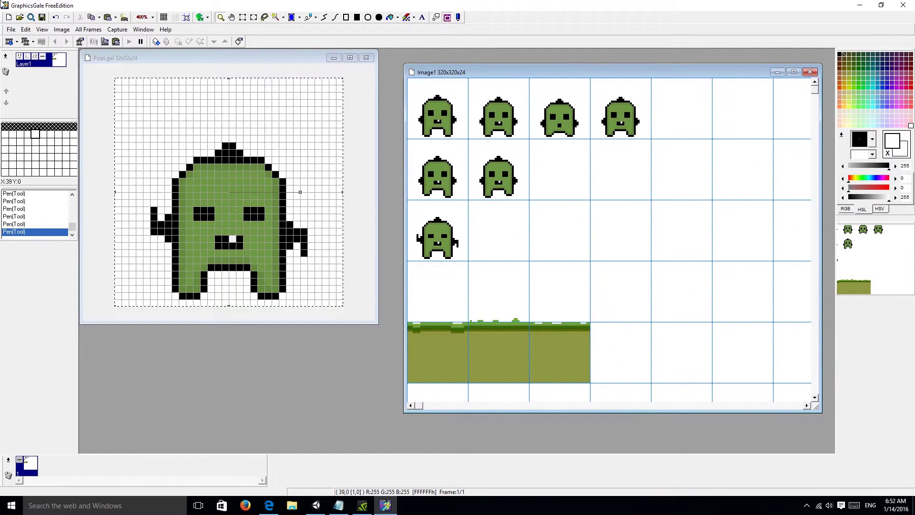
click(11, 29)
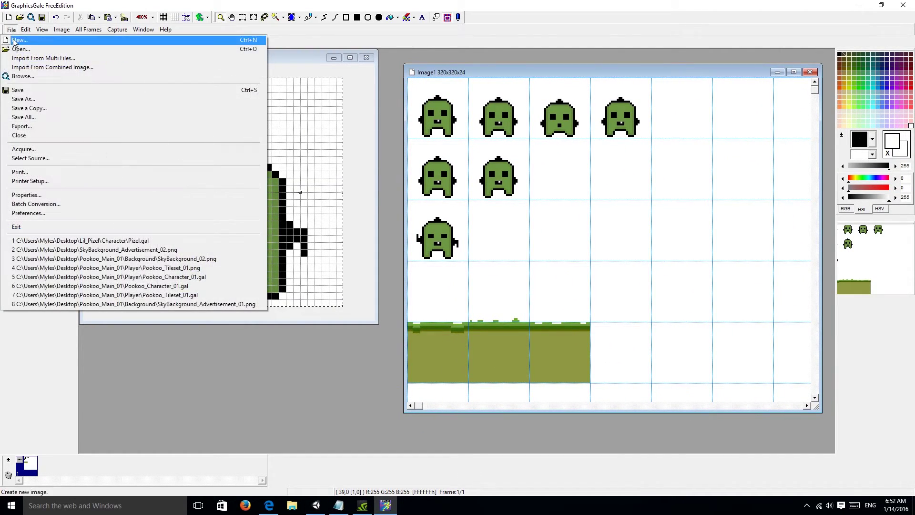
click(44, 101)
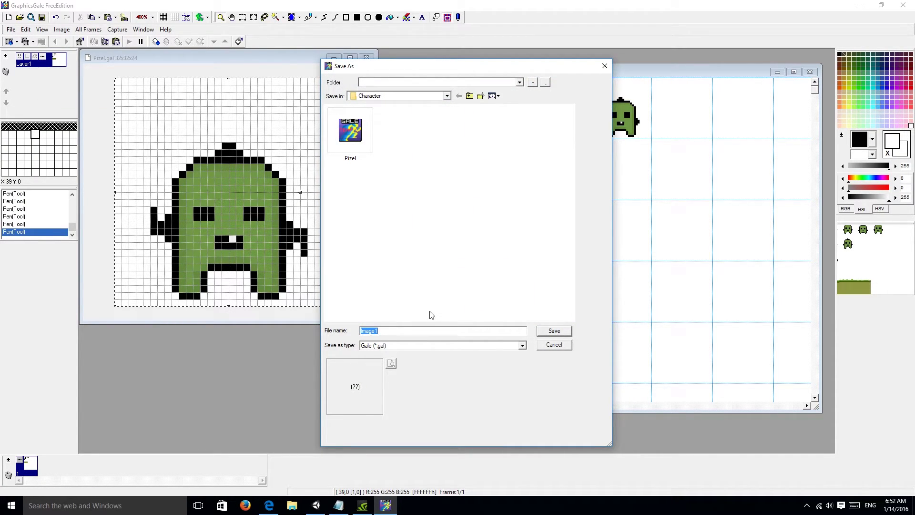
click(447, 96)
click(381, 166)
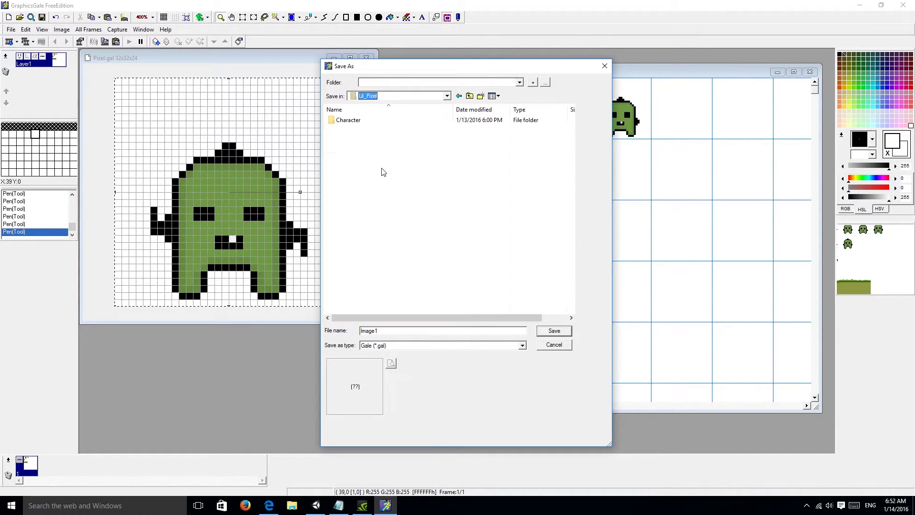
click(481, 96)
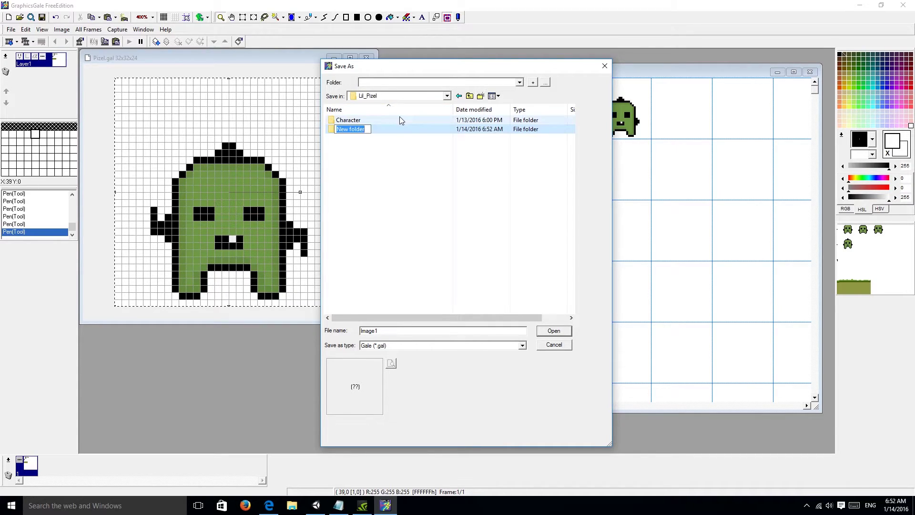
text(Tileset)
key(Return)
double_click(365, 129)
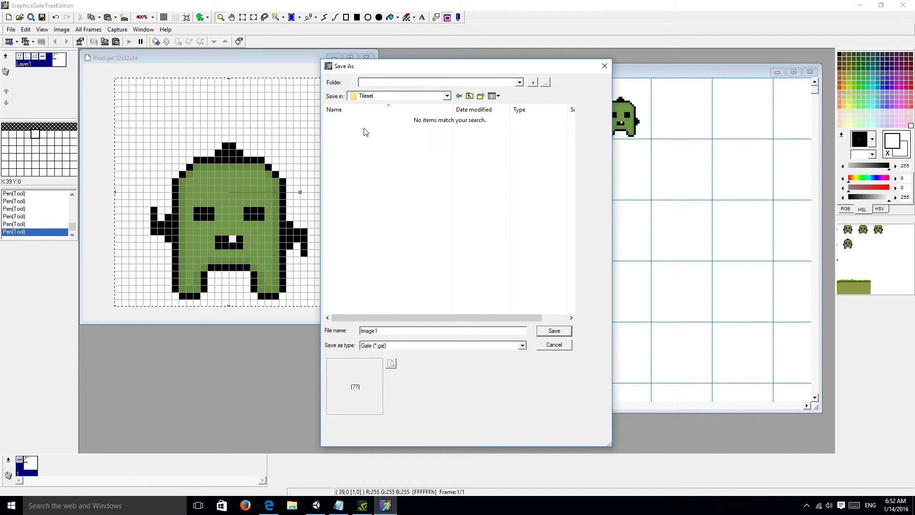
Name the sprite sheet file Lil_Pizel_Tileset_01 and save it in Gale (*.gal) format
click(397, 330)
text(Lo)
text(l_Pi)
text(zel_Tileset)
text(_01)
click(554, 331)
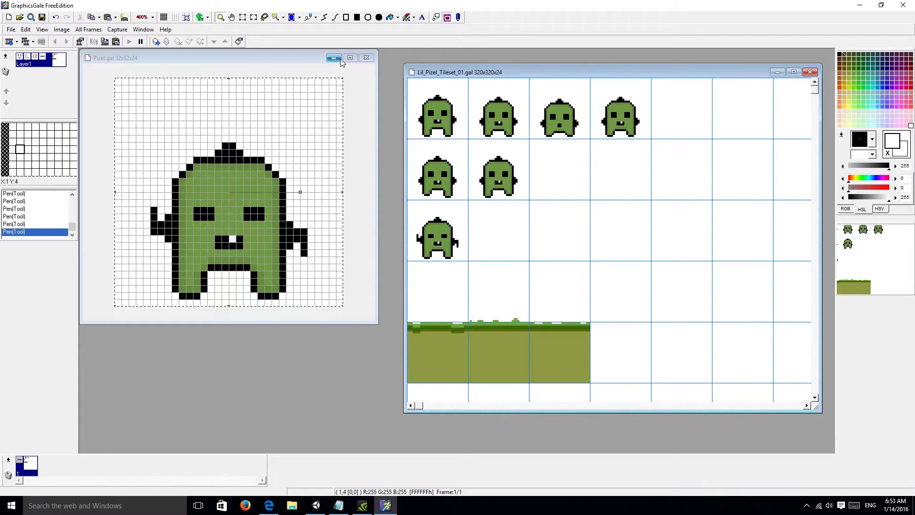
Close the Pizel.gal character image and move the tileset image window toward the middle of the workspace
click(326, 66)
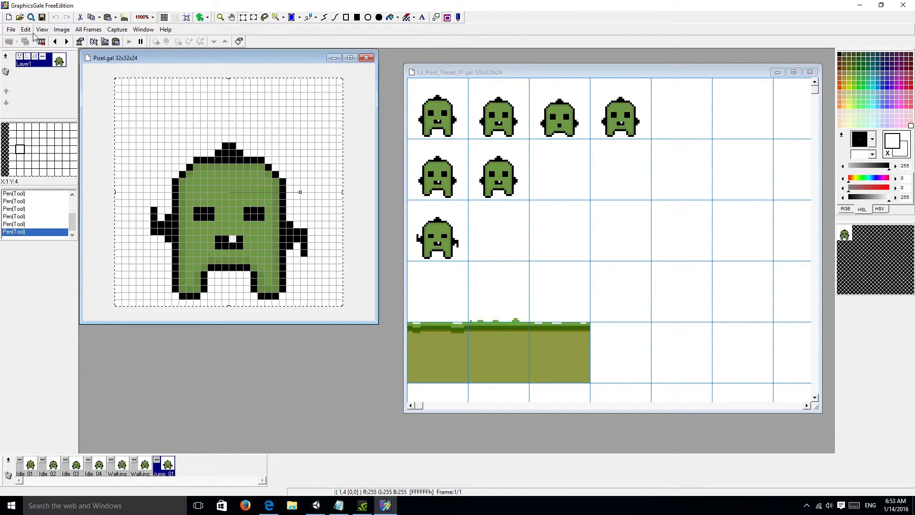
click(360, 59)
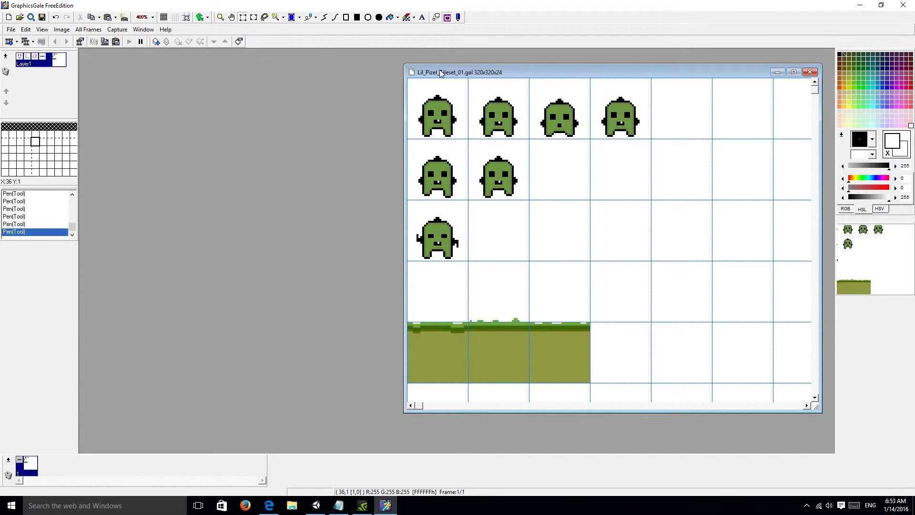
drag(441, 72, 365, 77)
Save the tileset also as Lil_Pizel_Tileset_01.png in PNG format with its alpha channel included
click(11, 29)
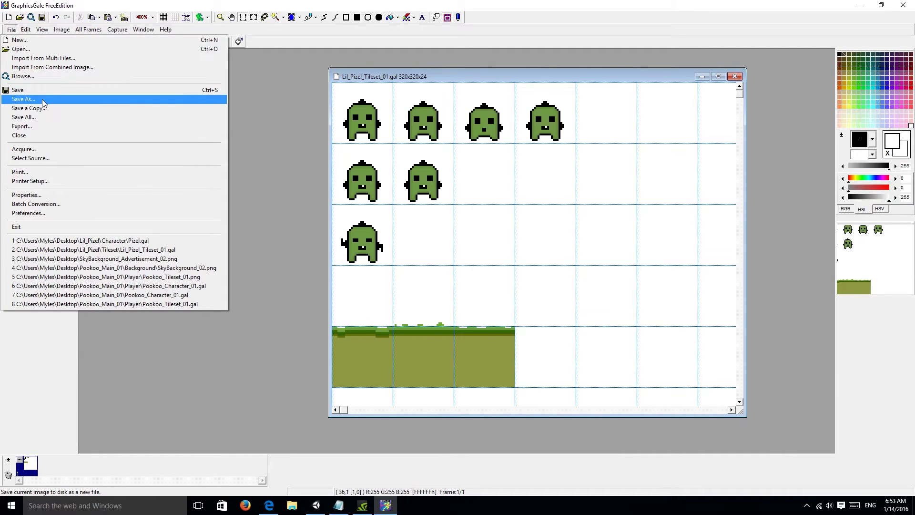
click(23, 98)
click(432, 346)
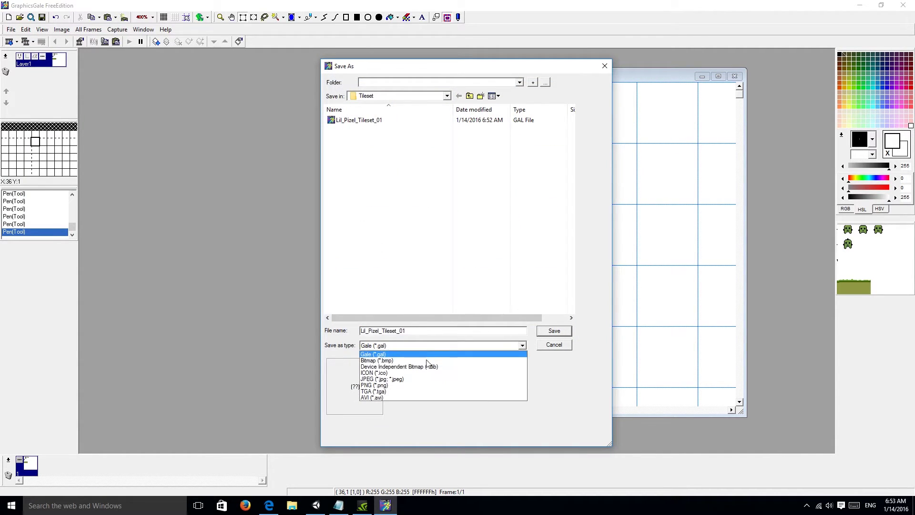
click(436, 389)
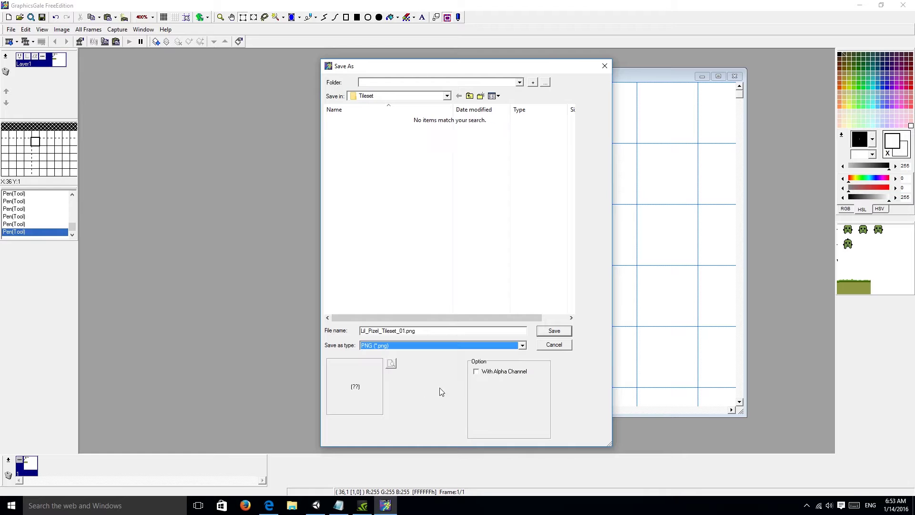
click(476, 371)
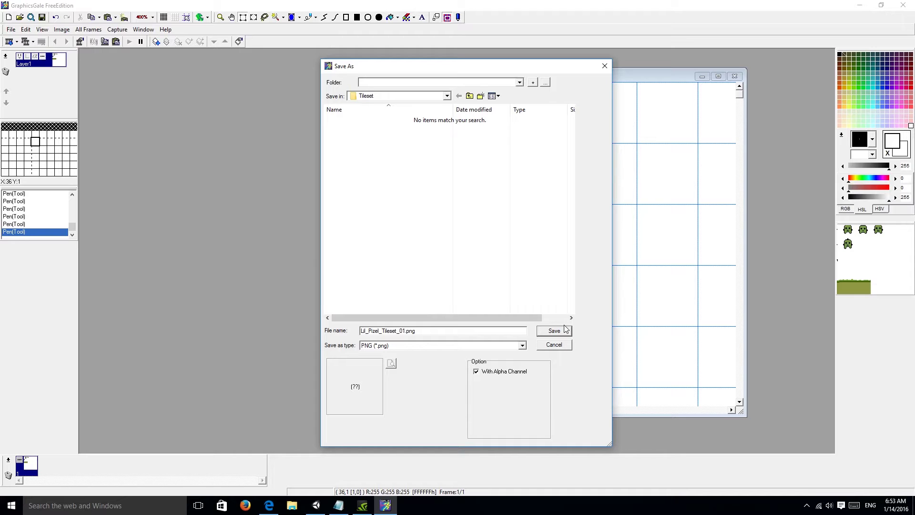
key(Tab)
click(564, 330)
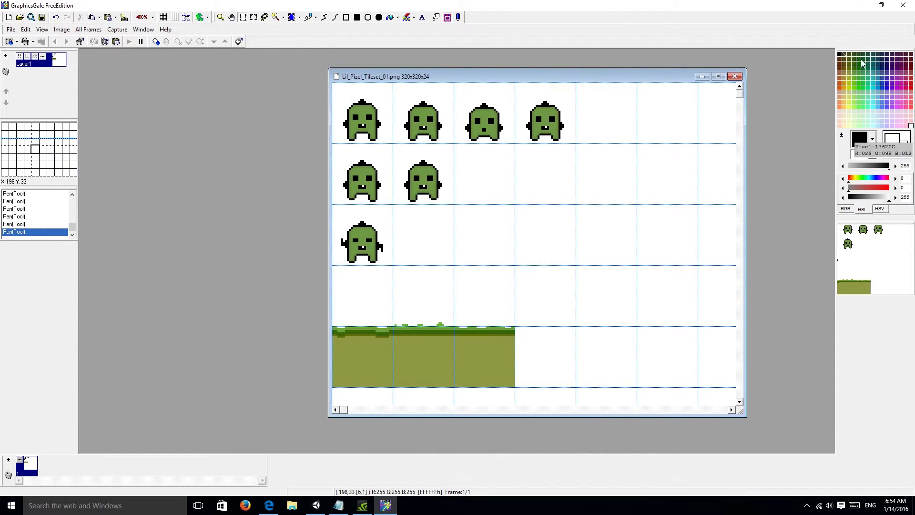
Open the exported PNG from the desktop's Lil_Pizel/Tileset folder to check its transparency, and close the viewer
click(859, 10)
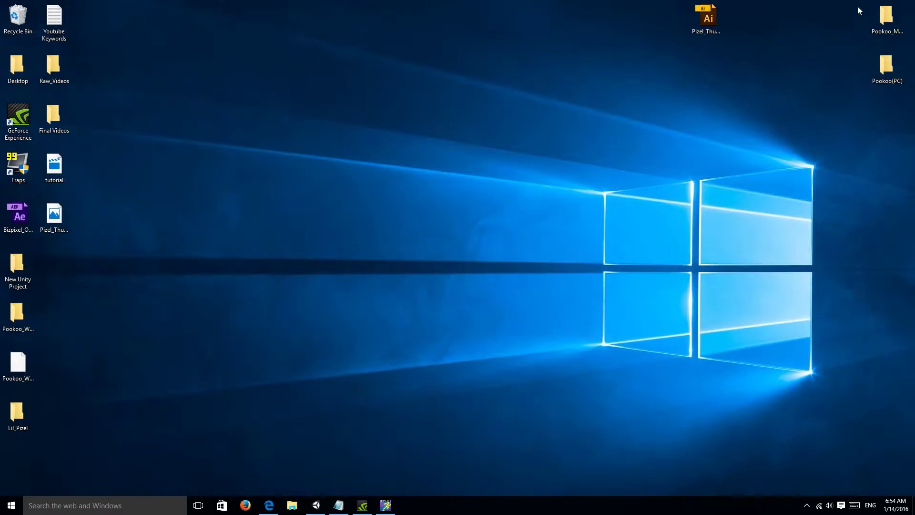
double_click(11, 406)
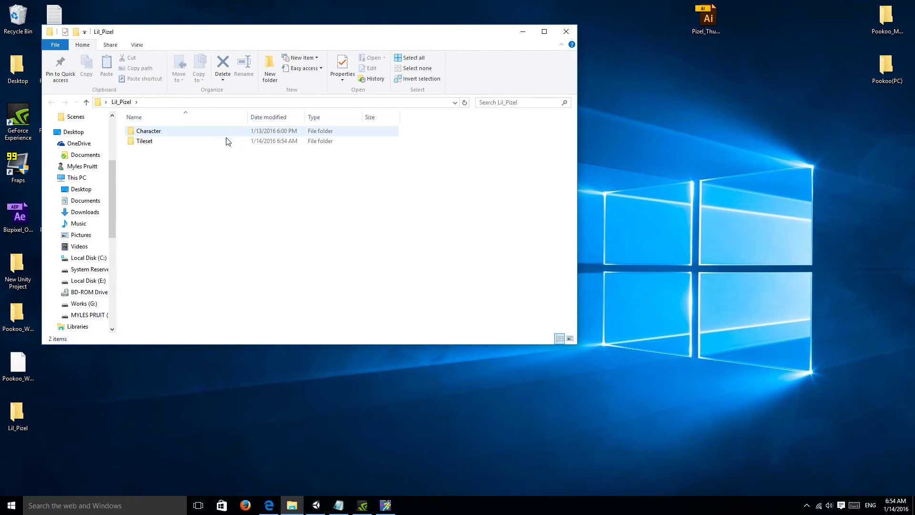
double_click(227, 141)
double_click(221, 144)
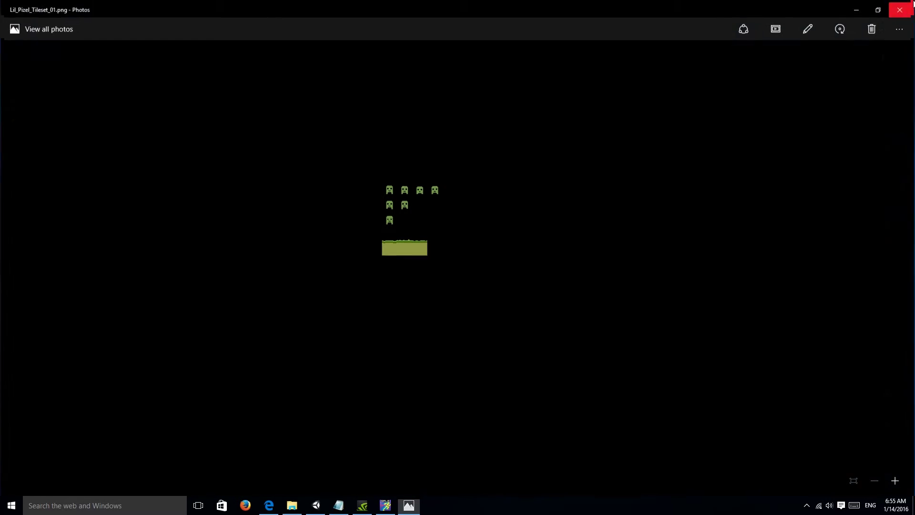
click(912, 5)
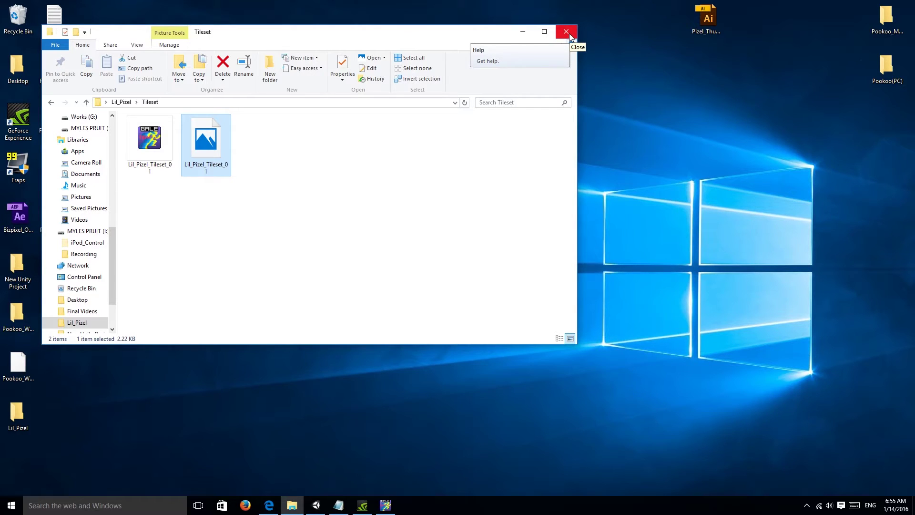
Switch to Unity, maximize it, and create a folder named Art in the project's Assets
click(322, 506)
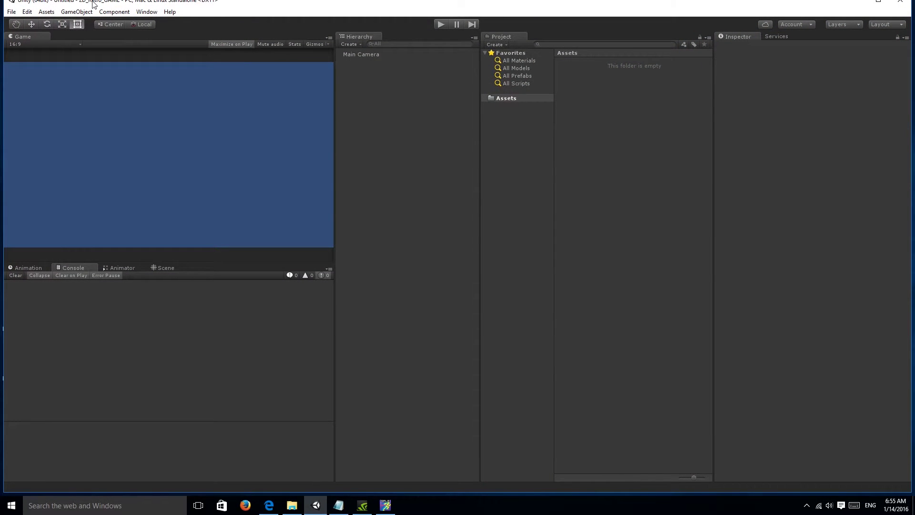
click(879, 3)
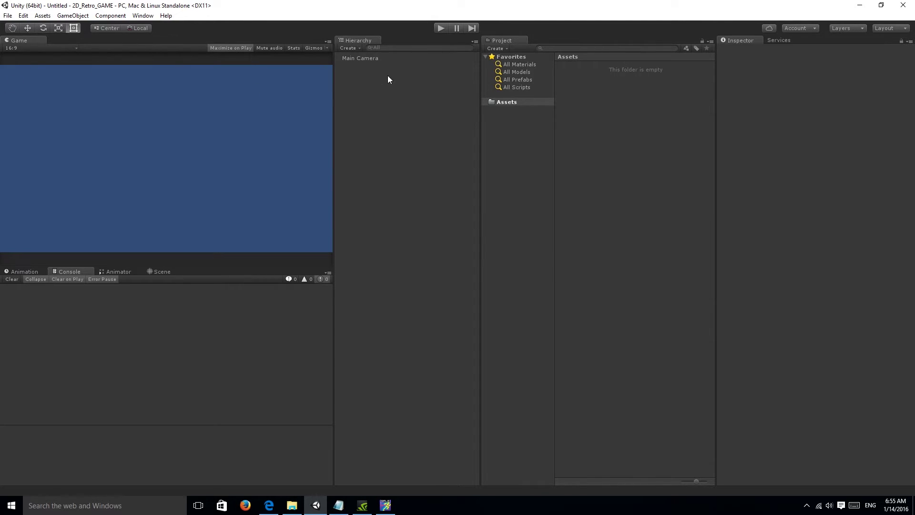
click(524, 105)
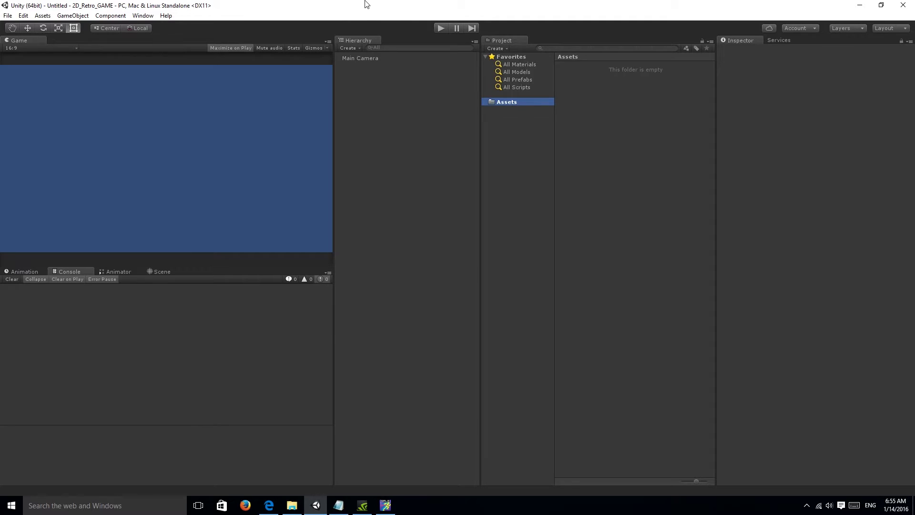
click(497, 49)
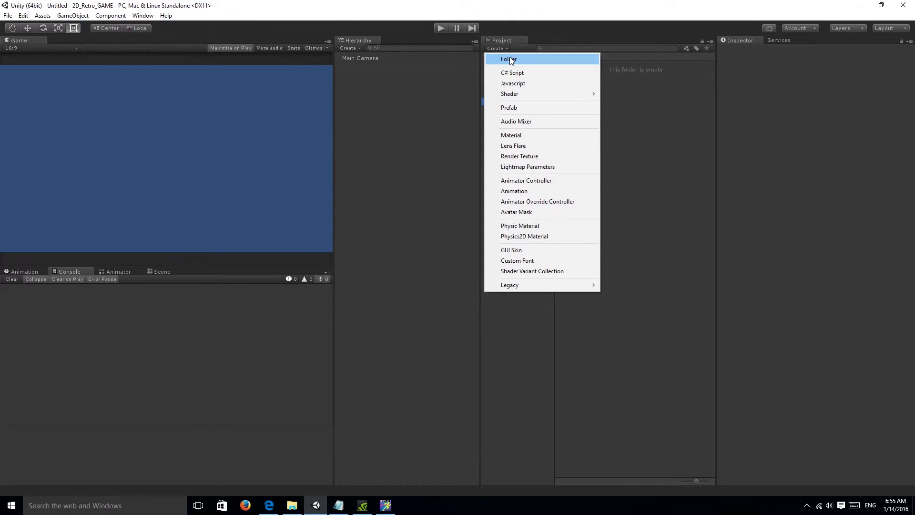
click(509, 59)
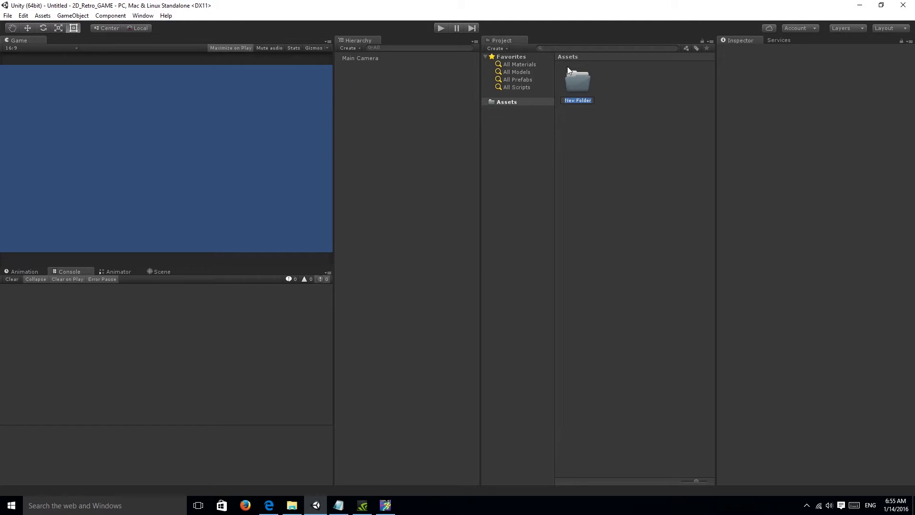
text(Art)
key(Return)
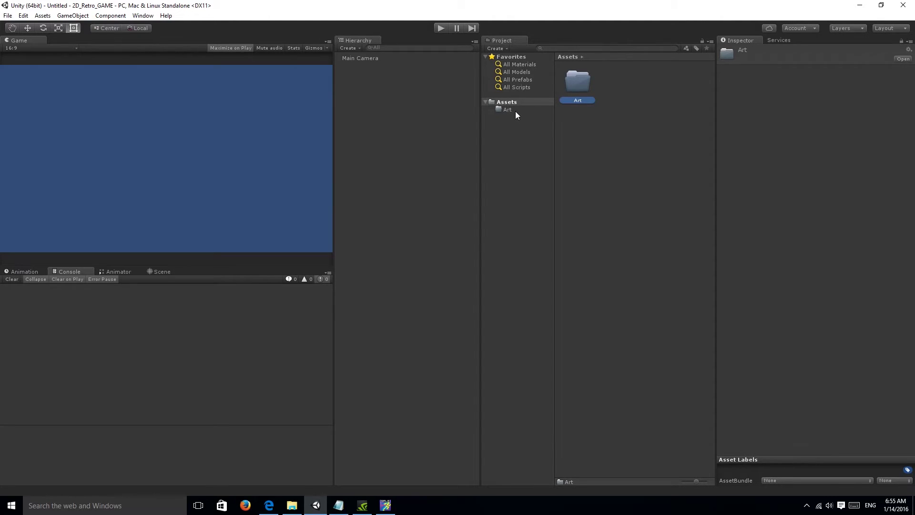
Import Lil_Pizel_Tileset_01.png from the Tileset folder in File Explorer into the Unity project's Art folder
click(581, 132)
click(498, 108)
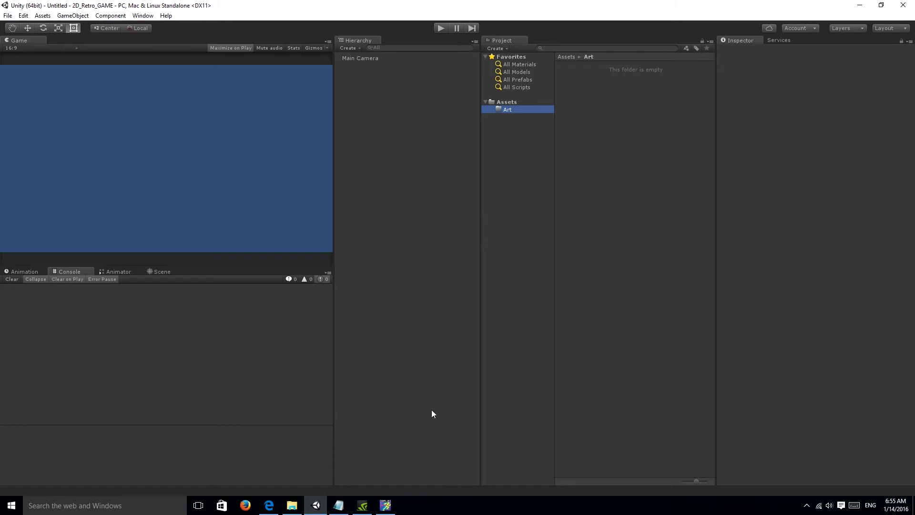
click(291, 505)
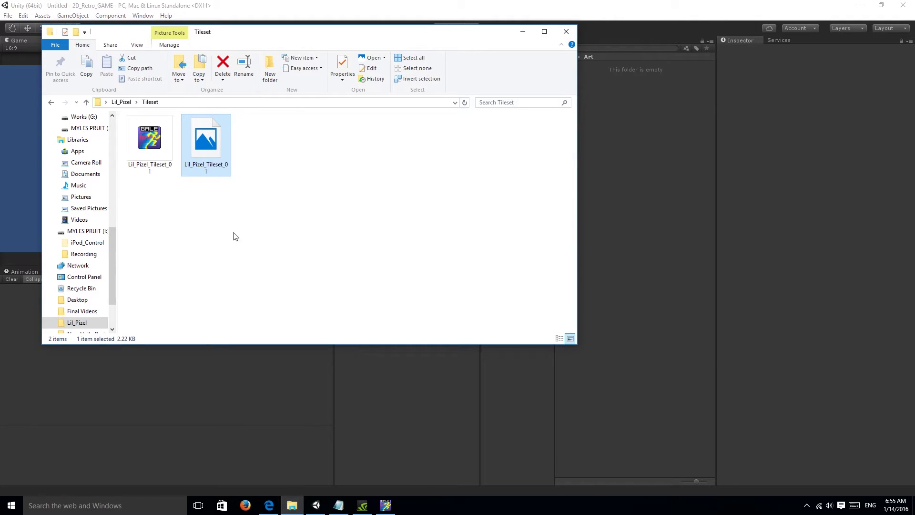
drag(358, 37, 256, 91)
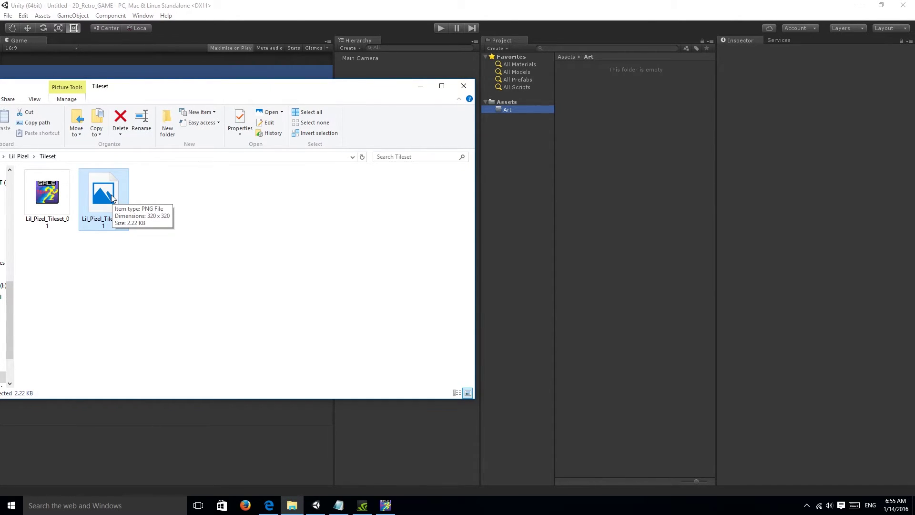
drag(113, 198, 622, 136)
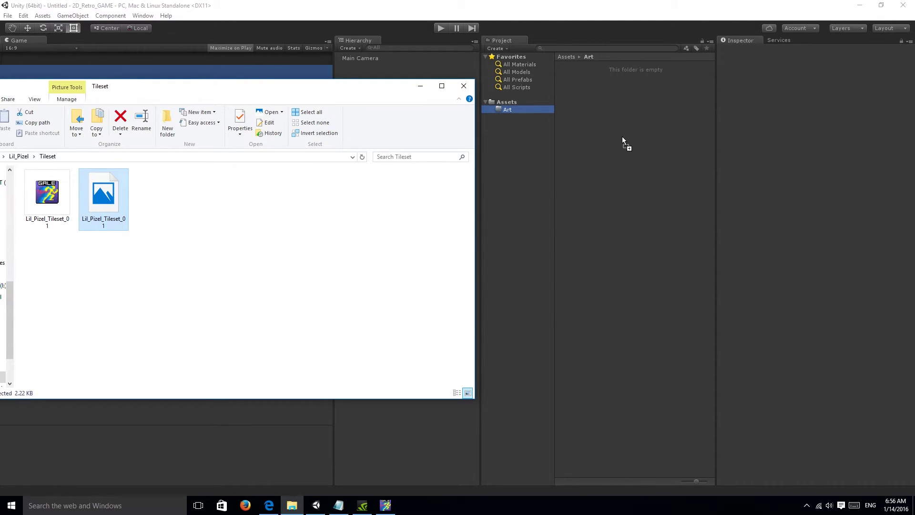
click(464, 86)
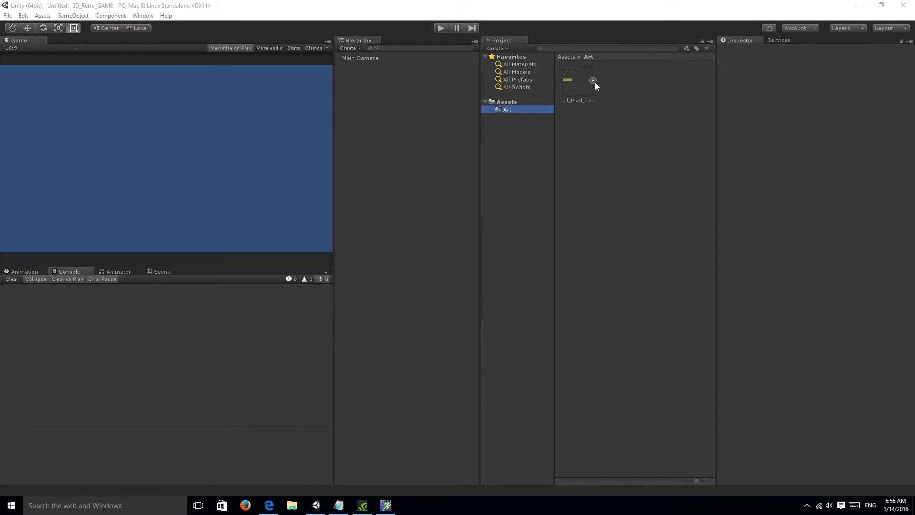
Show the imported tileset's import settings and expand the texture to view the sprite it contains
click(593, 80)
click(593, 80)
click(575, 81)
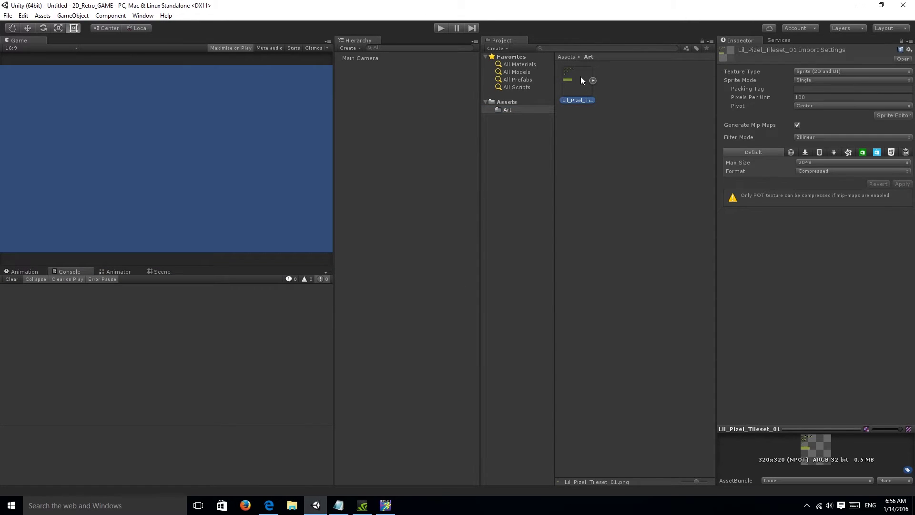
click(593, 81)
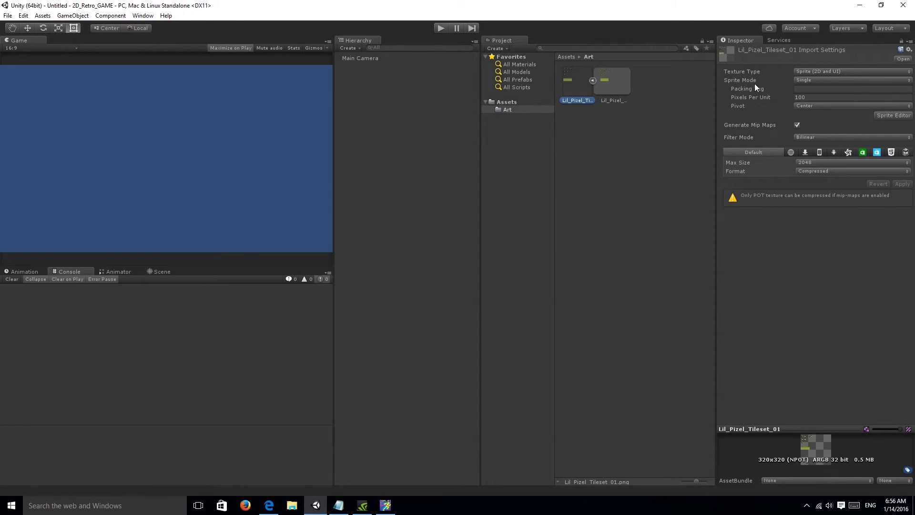
Set the tileset's sprite mode to Multiple and its pixels per unit to 32
click(813, 80)
click(817, 102)
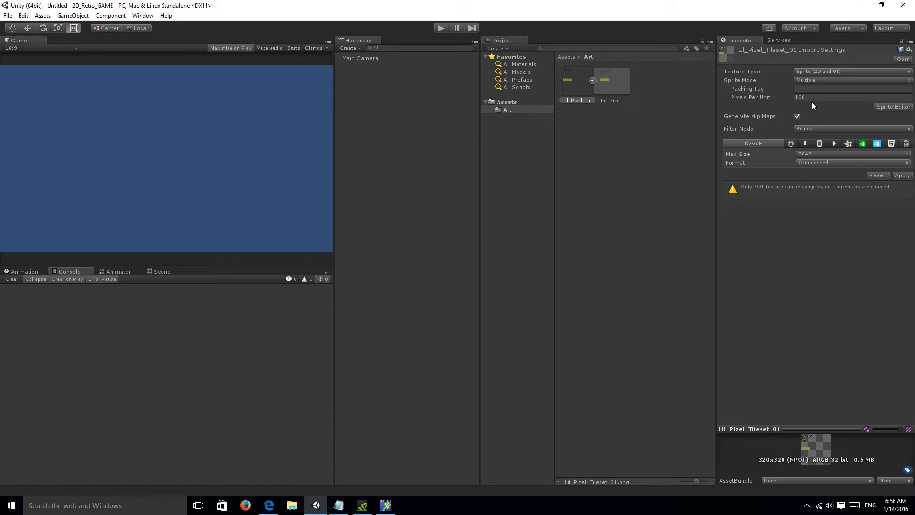
click(803, 98)
text(32)
Set the tileset's filter mode to Point (no filter), leaving mip map generation enabled
click(820, 128)
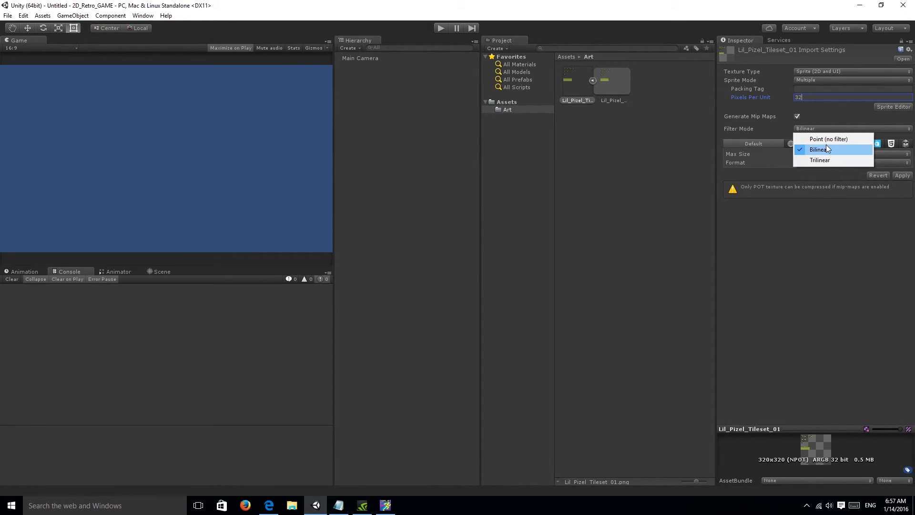
click(810, 118)
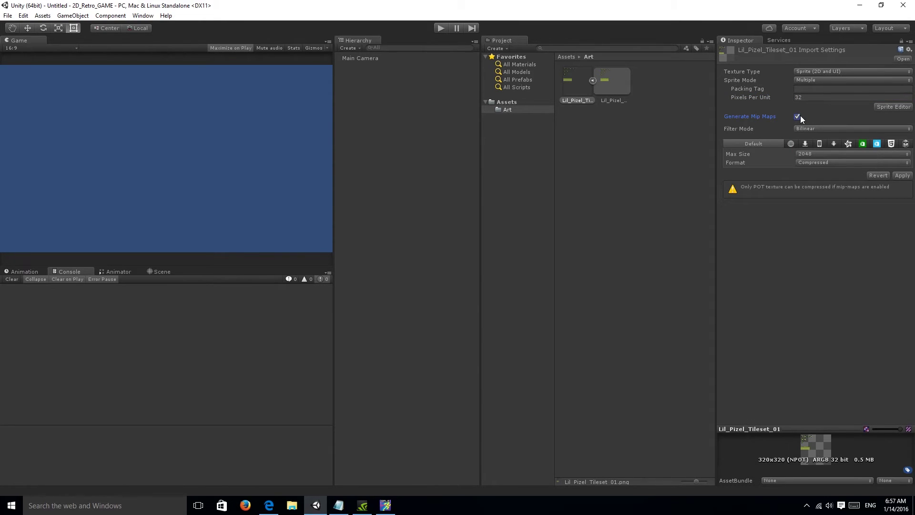
click(824, 128)
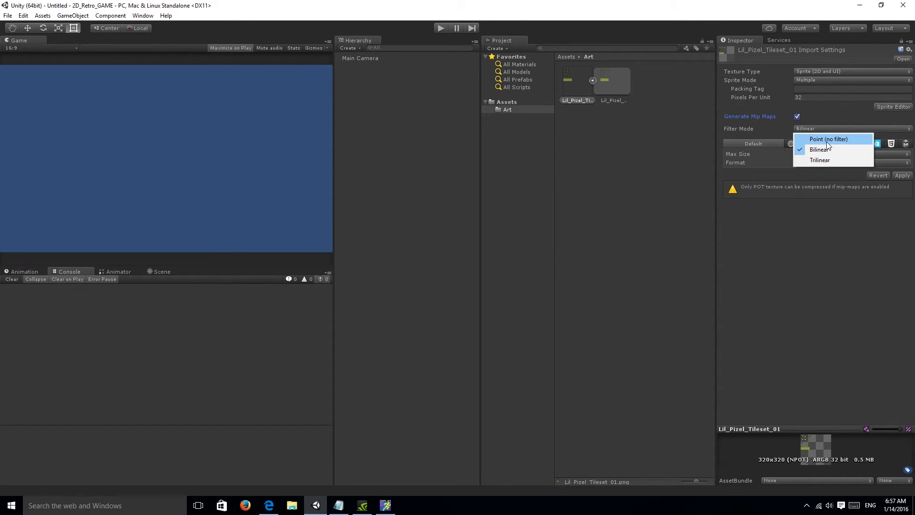
click(826, 141)
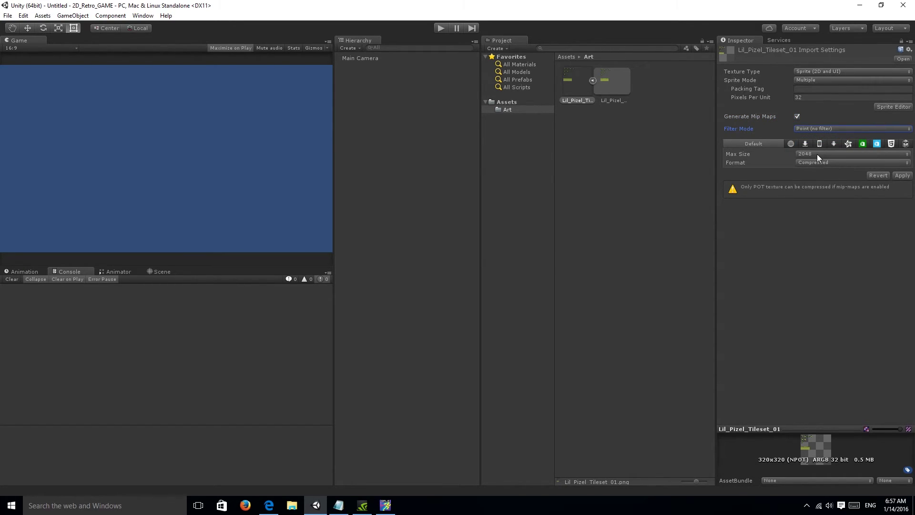
click(816, 153)
click(816, 116)
click(797, 117)
click(812, 129)
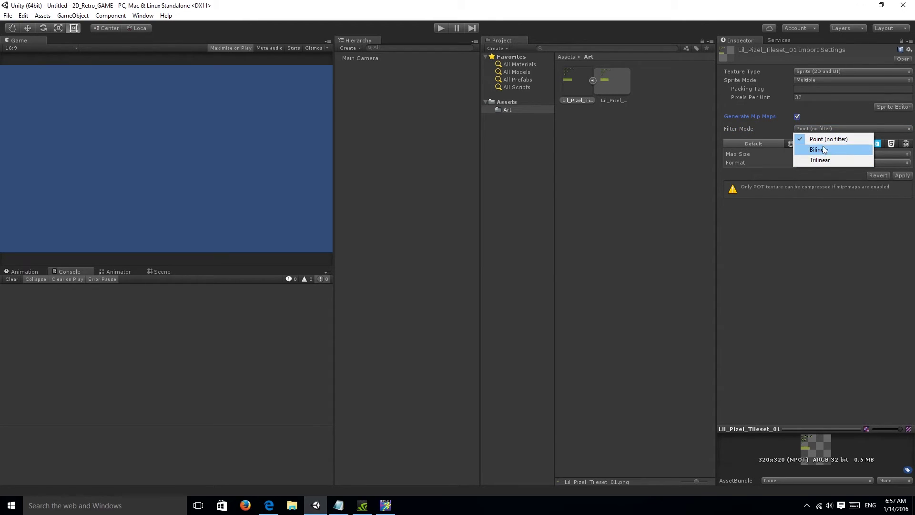
click(825, 120)
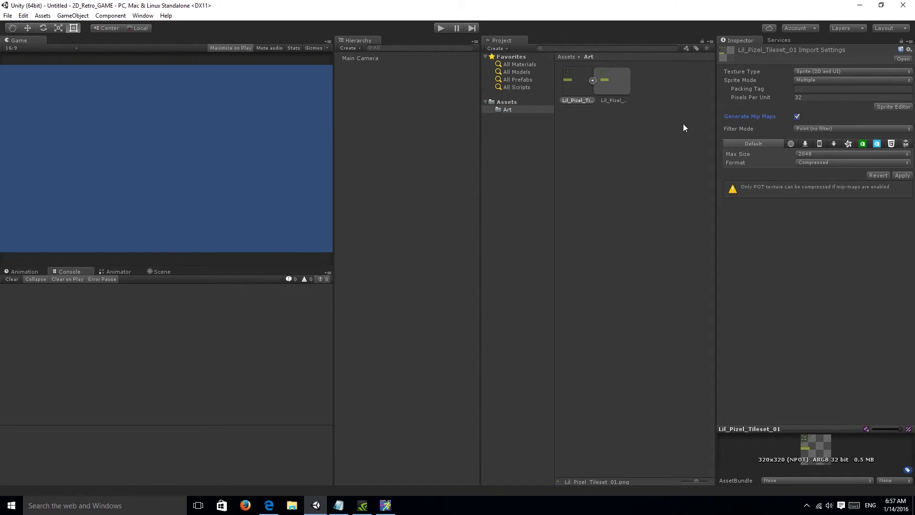
Limit the texture's maximum size to 512 and set its format to Truecolor
click(809, 152)
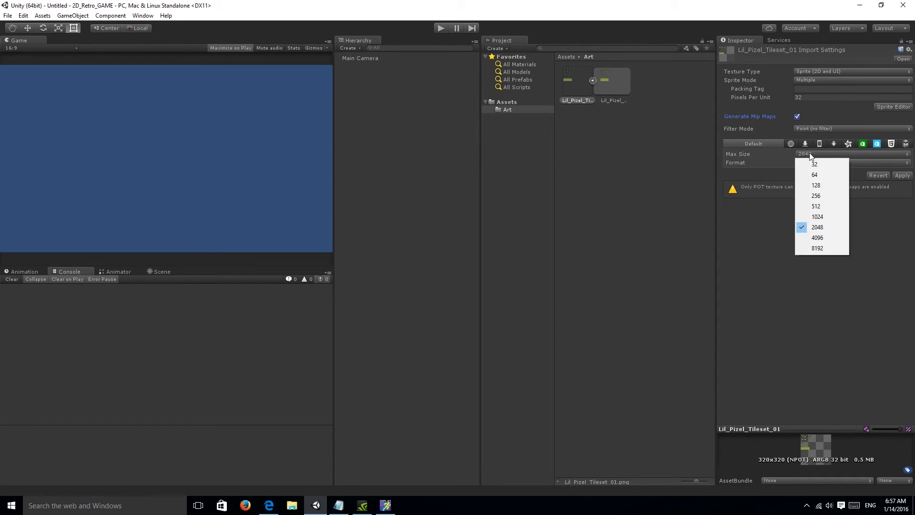
click(827, 206)
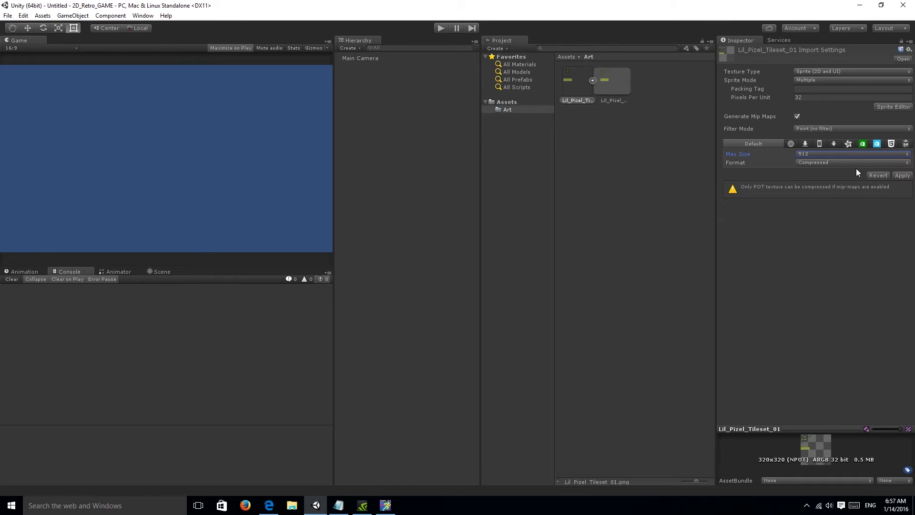
click(832, 164)
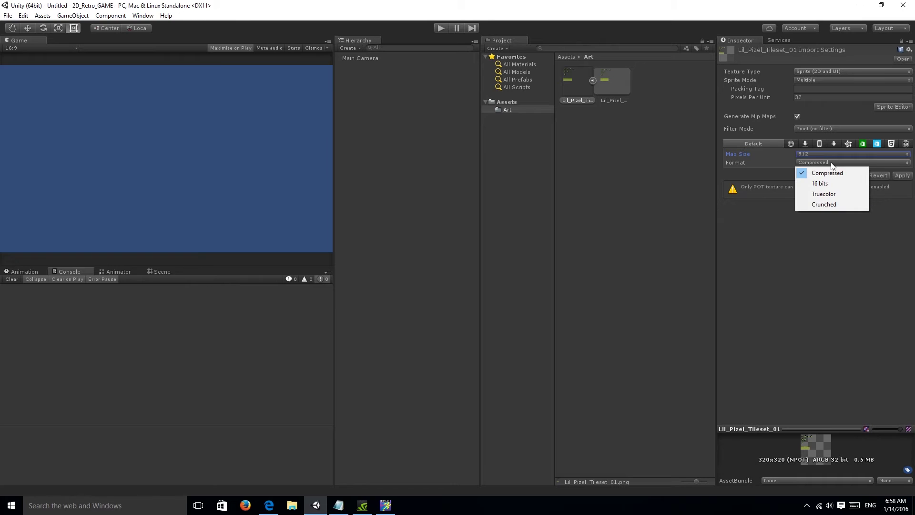
click(831, 193)
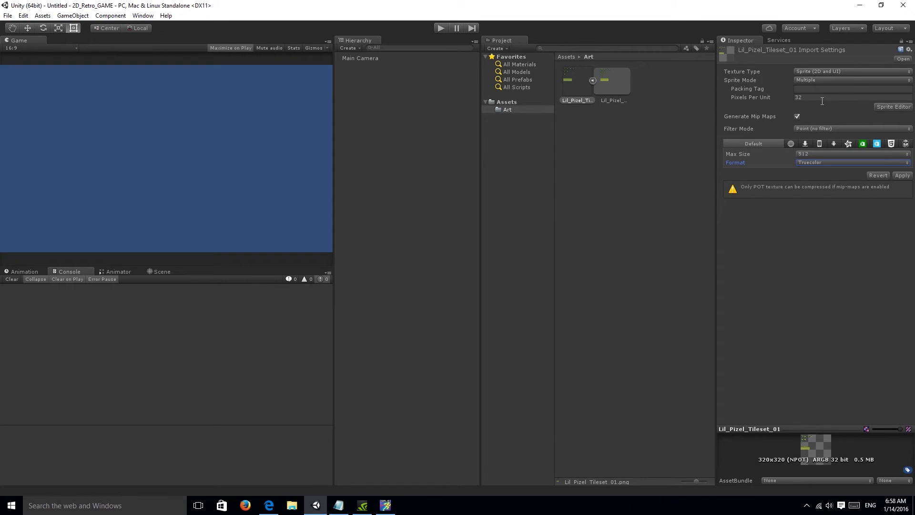
Open the tileset in the Sprite Editor, applying the pending import settings
click(884, 107)
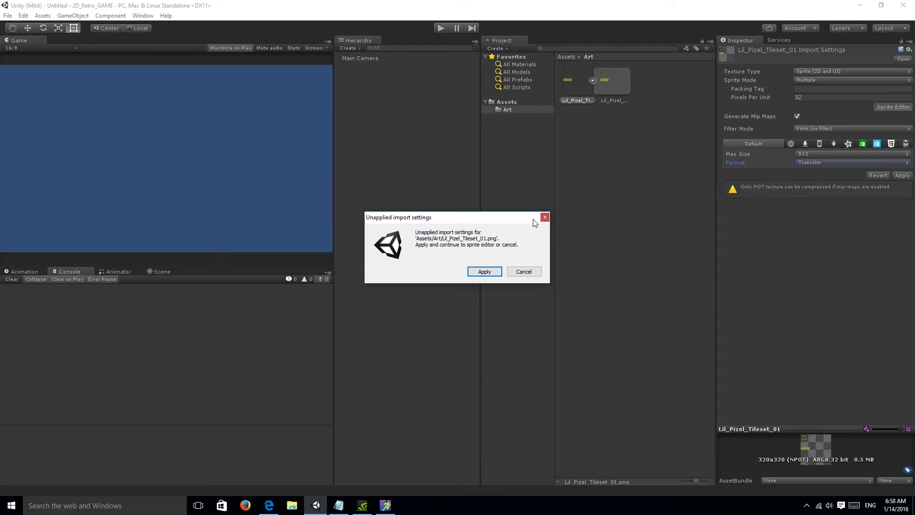
click(485, 271)
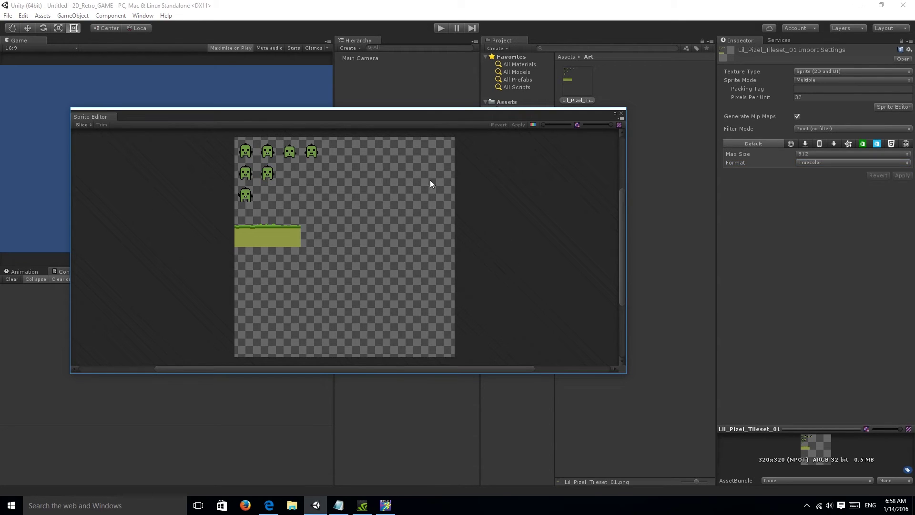
drag(519, 116, 637, 134)
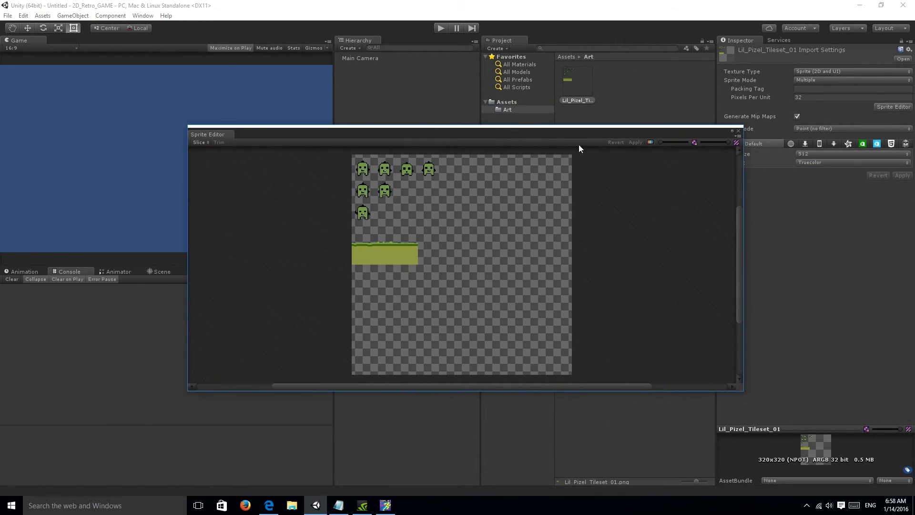
scroll(454, 194, up, 5)
scroll(427, 212, up, 1)
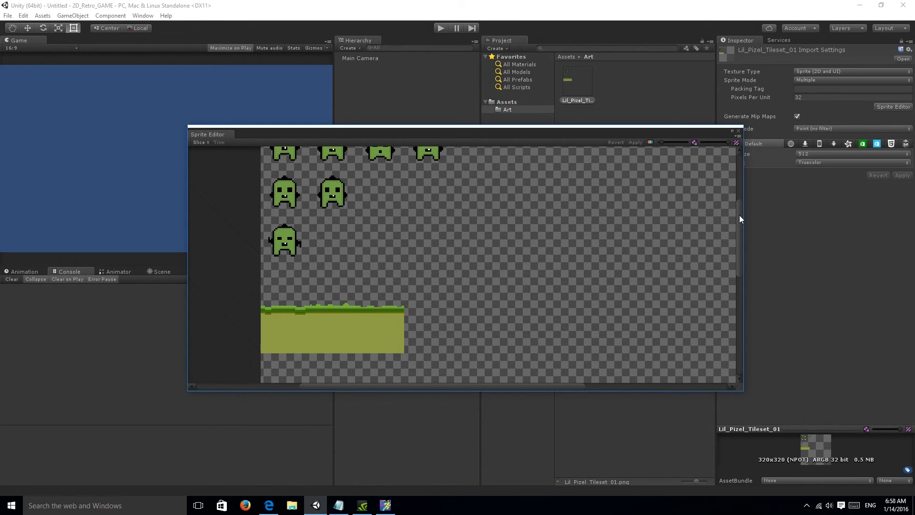
mouse_move(739, 215)
mouse_down()
mouse_move(739, 193)
mouse_move(741, 215)
mouse_up()
scroll(371, 186, up, 1)
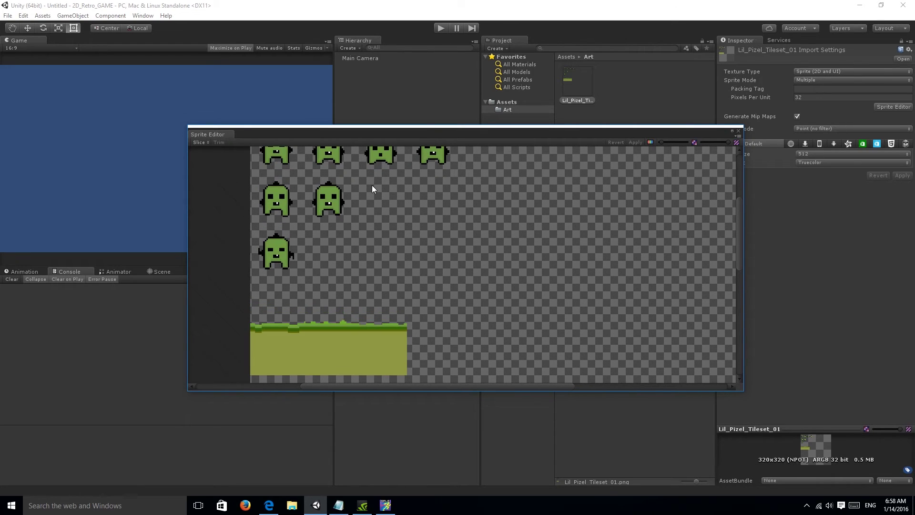
scroll(372, 189, down, 2)
drag(739, 246, 739, 234)
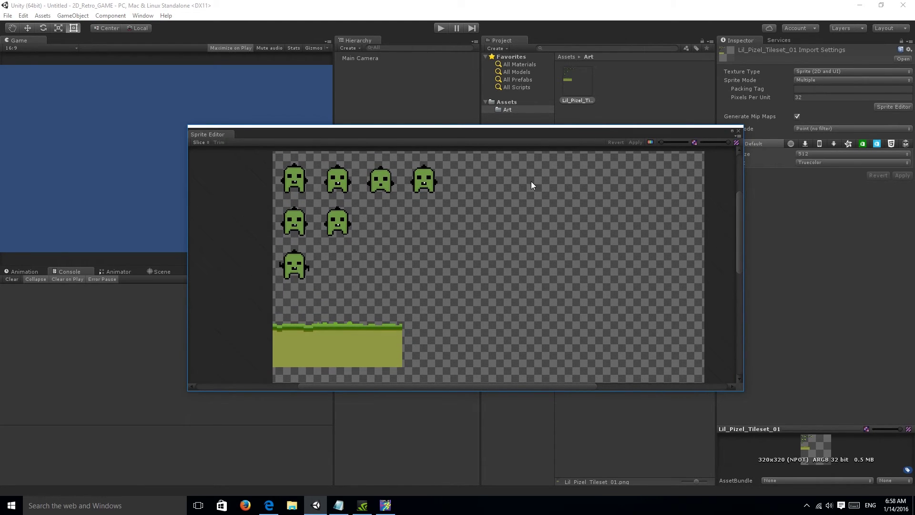
Slice the tileset with Grid By Cell Size at 32 x 32 pixels, using a Bottom pivot
click(200, 143)
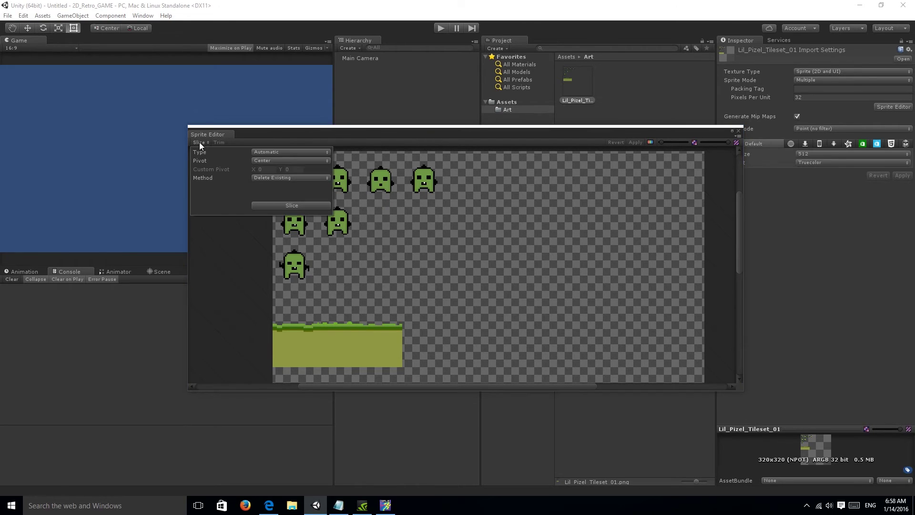
click(282, 153)
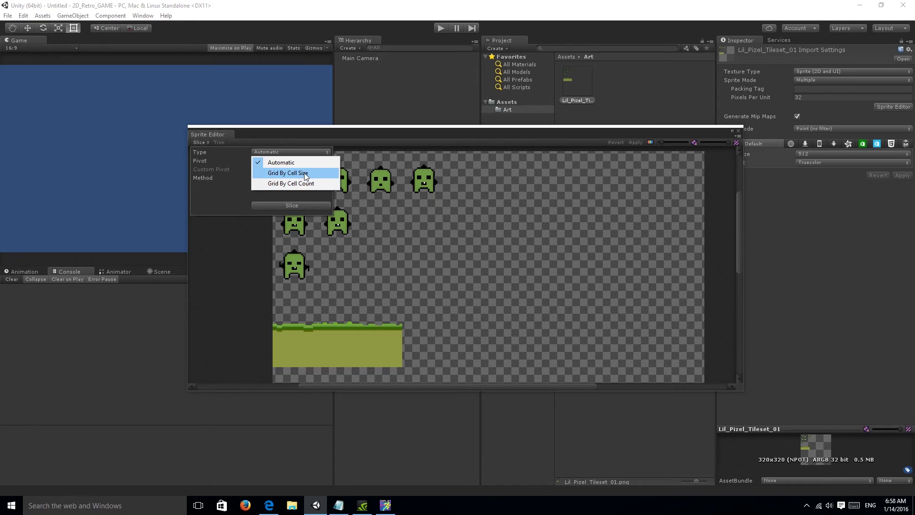
click(256, 160)
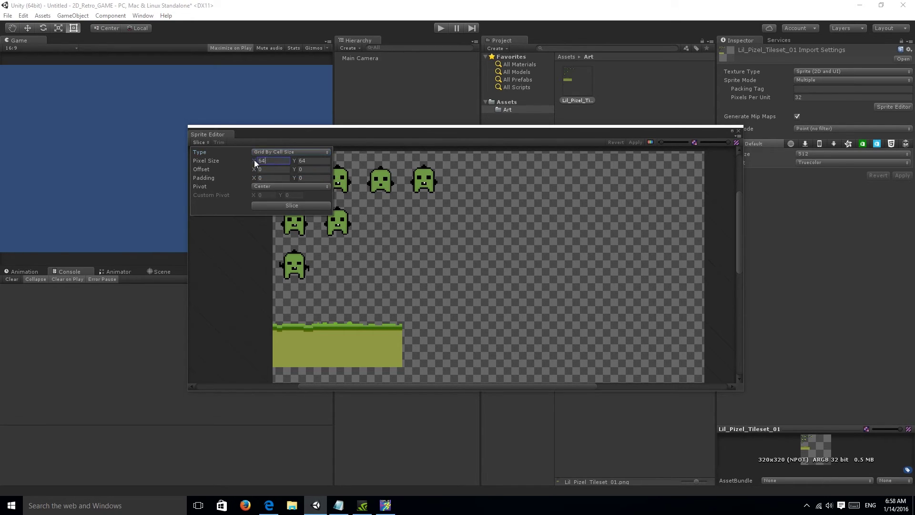
text(32)
click(302, 161)
text(32)
click(301, 187)
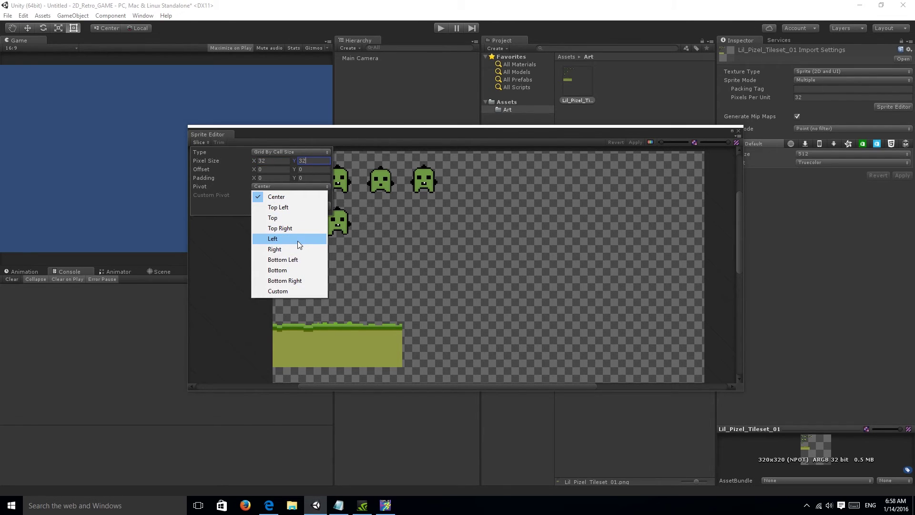
click(288, 270)
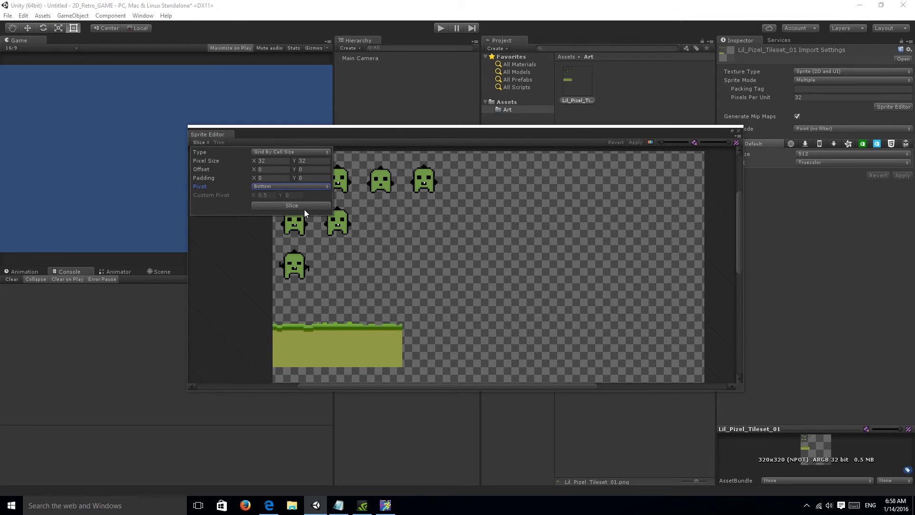
click(304, 207)
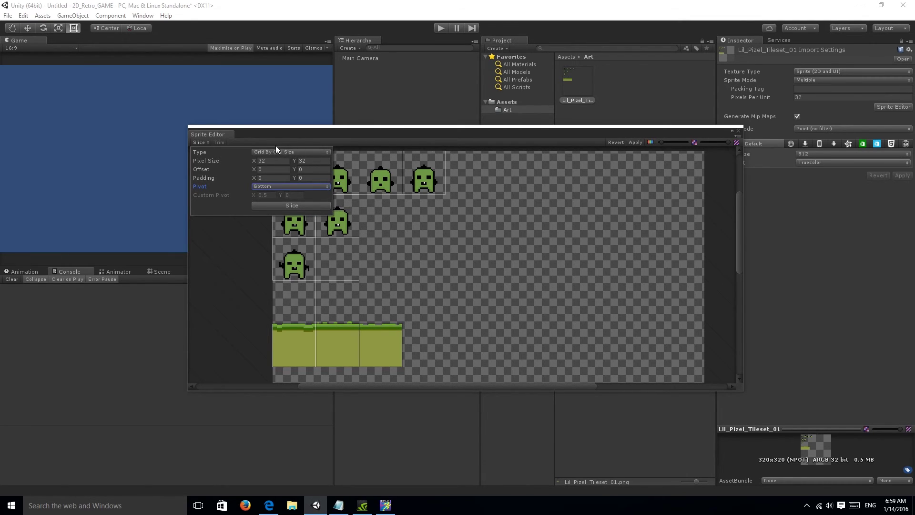
click(371, 144)
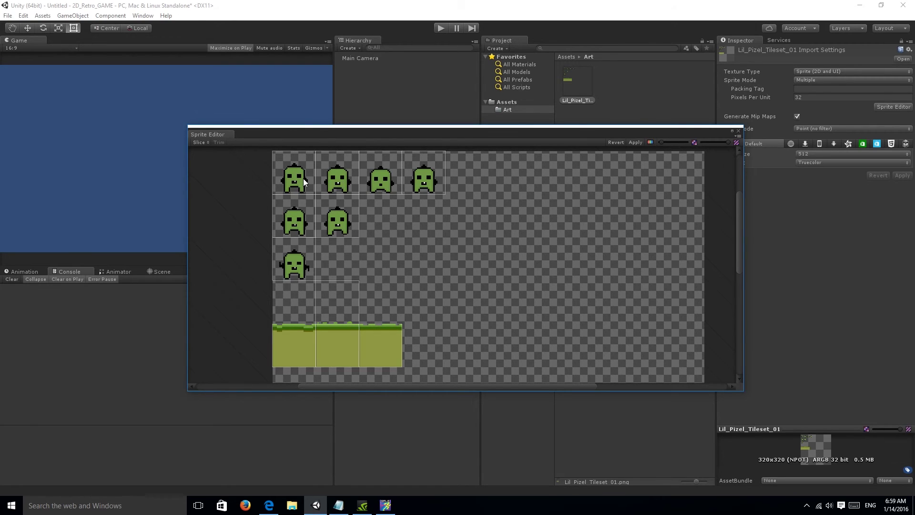
Delete the nearly empty slice directly above the middle grassy ground tile
scroll(321, 190, down, 1)
scroll(376, 194, up, 1)
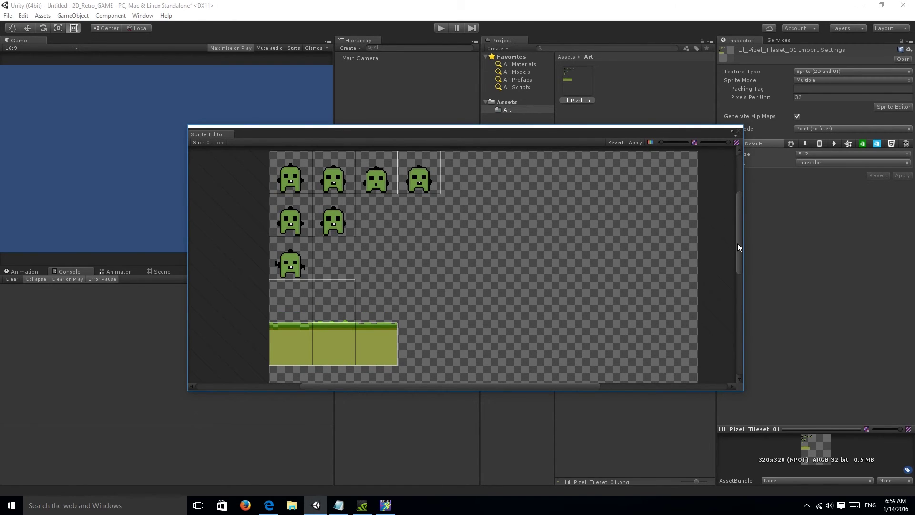
mouse_move(737, 244)
mouse_down()
mouse_move(744, 220)
mouse_move(739, 250)
mouse_move(742, 238)
mouse_up()
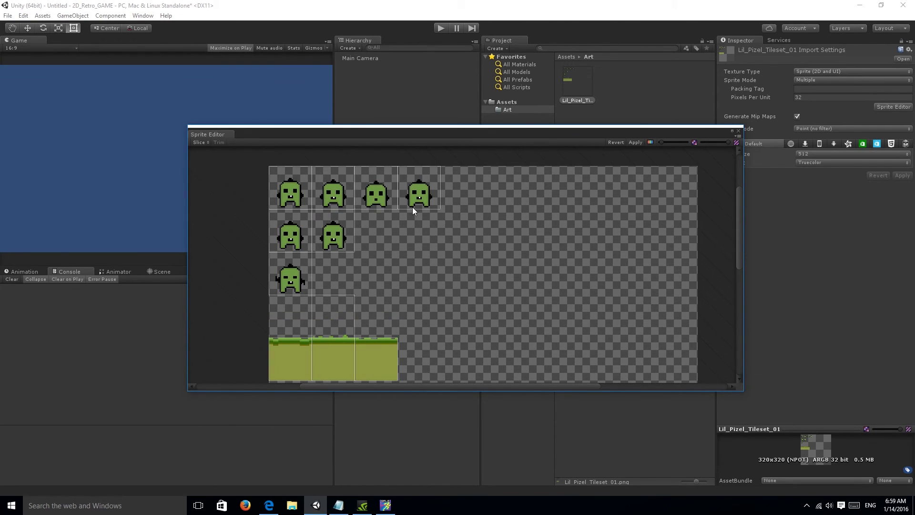
scroll(302, 280, down, 1)
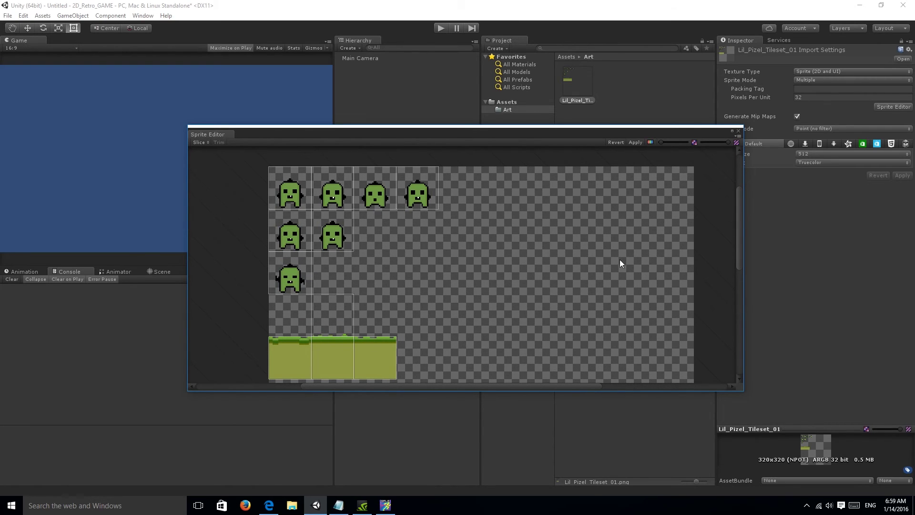
scroll(347, 308, up, 1)
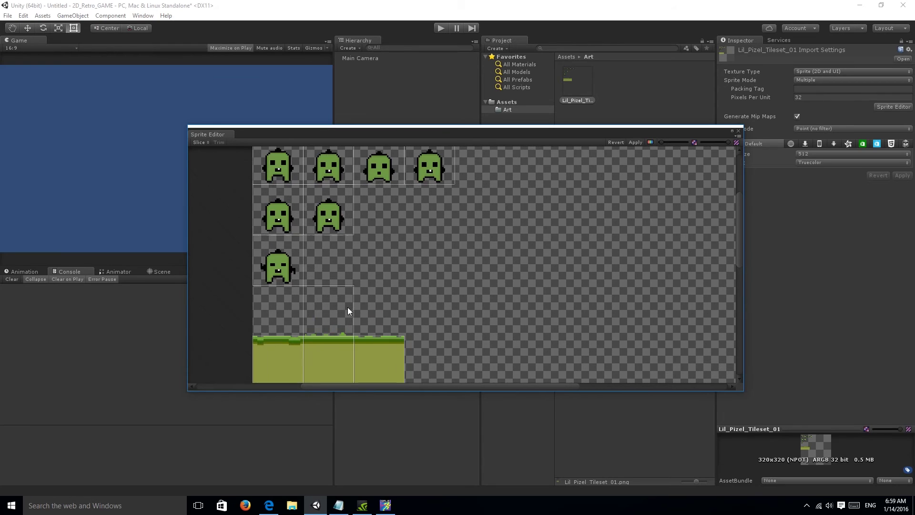
scroll(354, 319, up, 3)
scroll(354, 322, up, 1)
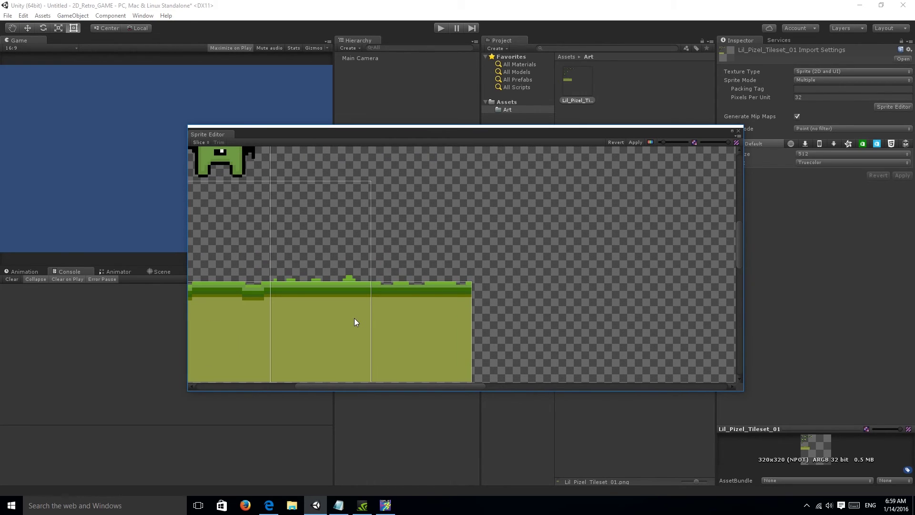
scroll(351, 292, down, 1)
scroll(339, 295, down, 1)
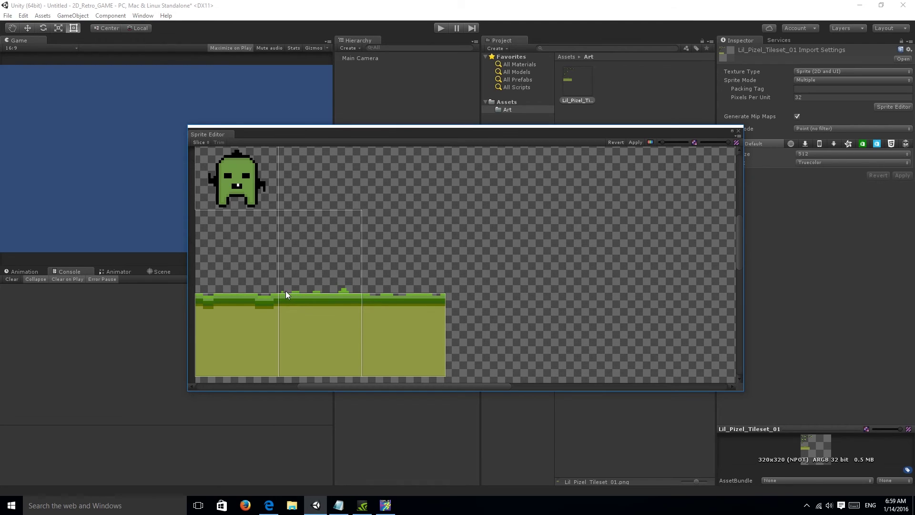
scroll(286, 293, down, 1)
scroll(288, 298, up, 1)
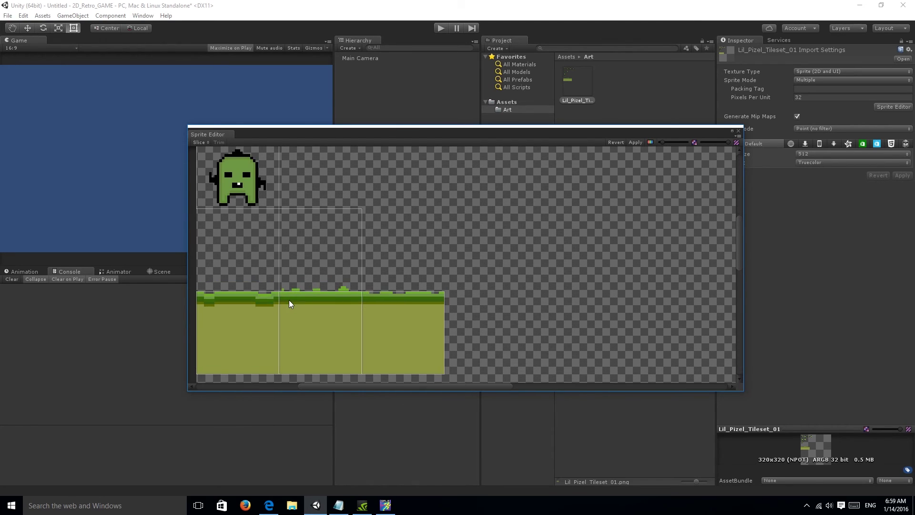
click(305, 281)
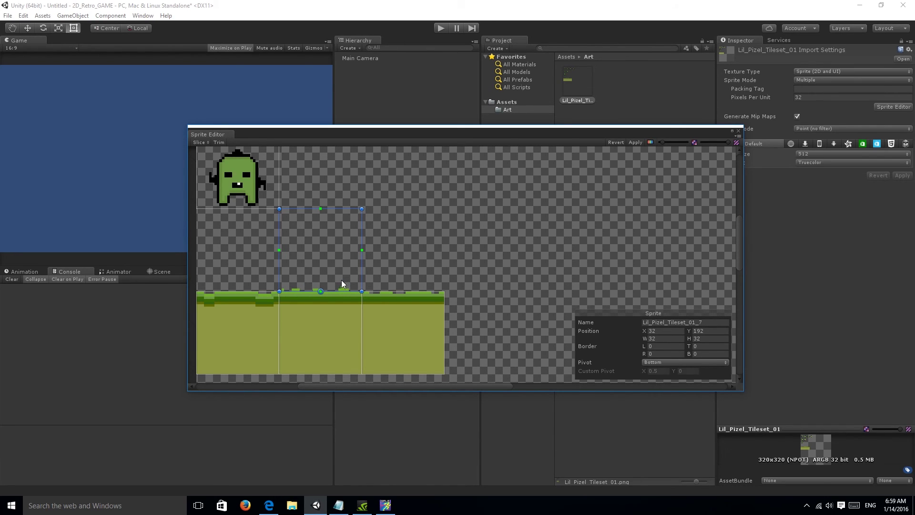
key(Delete)
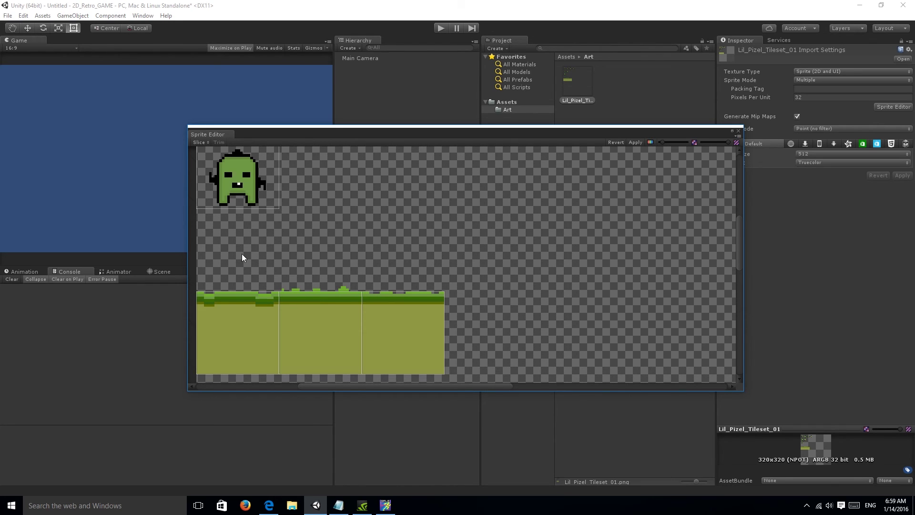
scroll(253, 253, down, 5)
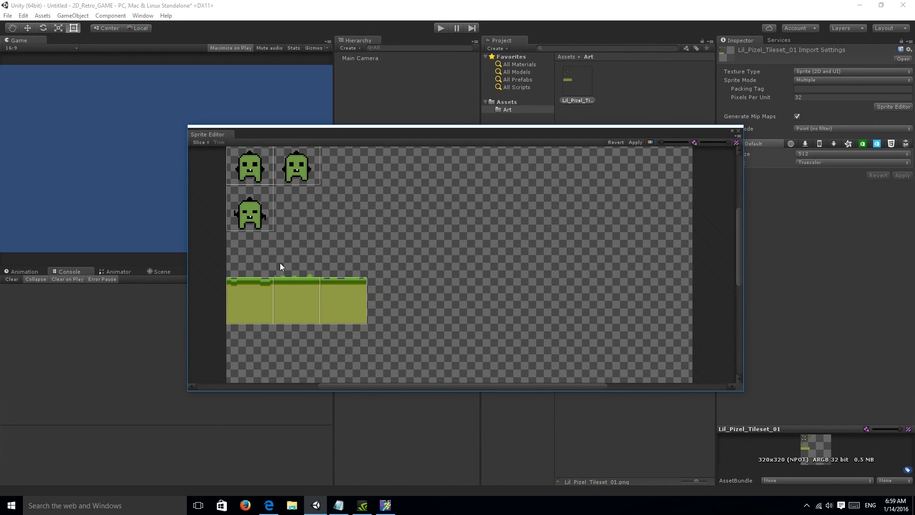
scroll(282, 263, up, 4)
scroll(285, 265, down, 3)
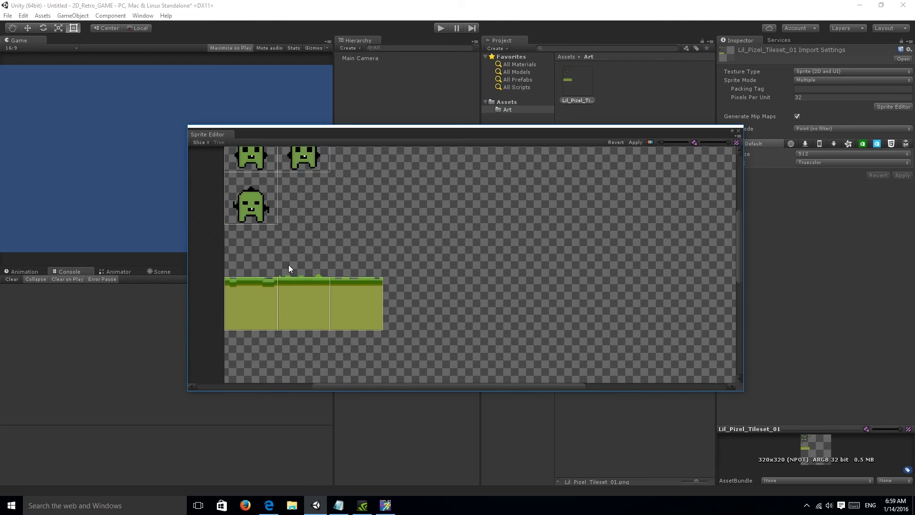
Apply the slicing changes to the tileset and close the Sprite Editor
scroll(288, 264, down, 4)
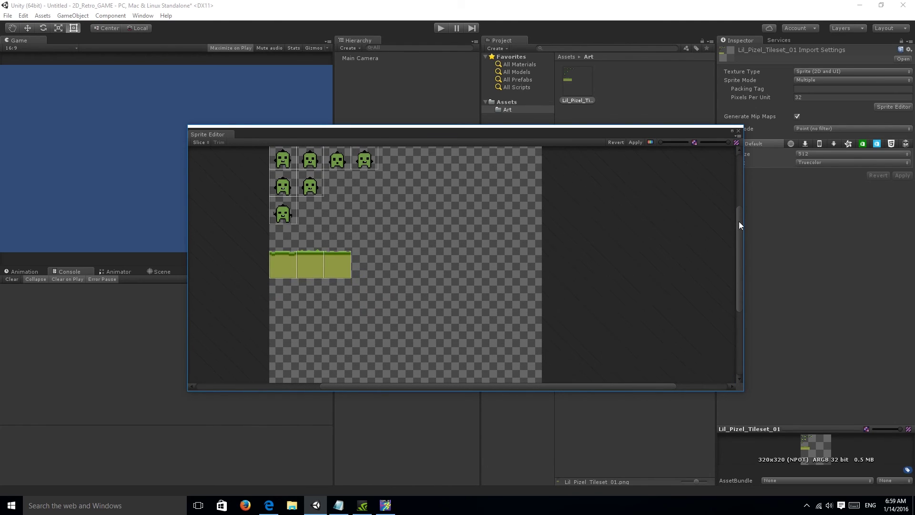
drag(739, 221, 739, 202)
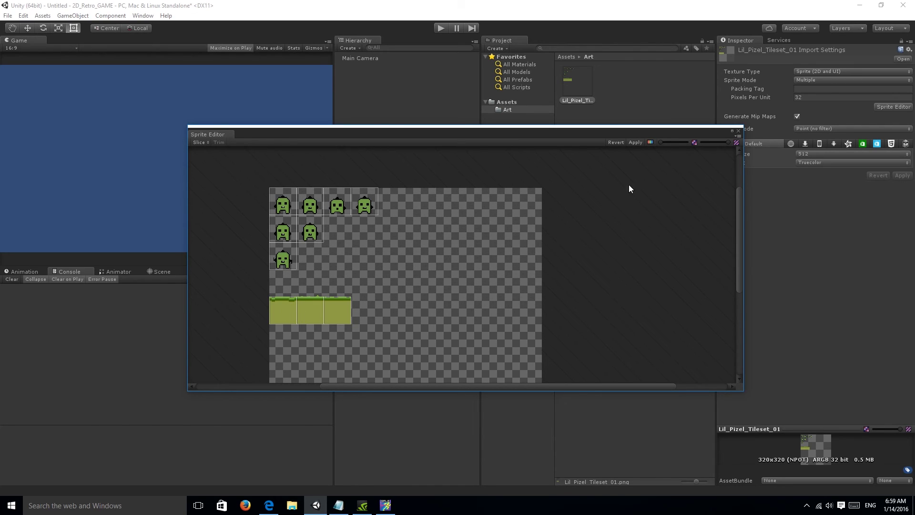
click(639, 142)
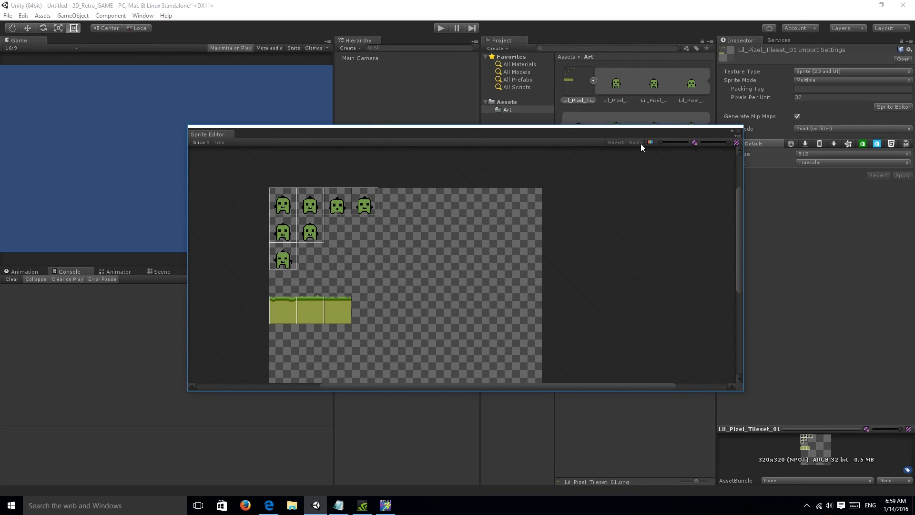
click(739, 131)
Inspect each sliced character frame and grassy ground tile of the tileset in the Art folder
click(616, 89)
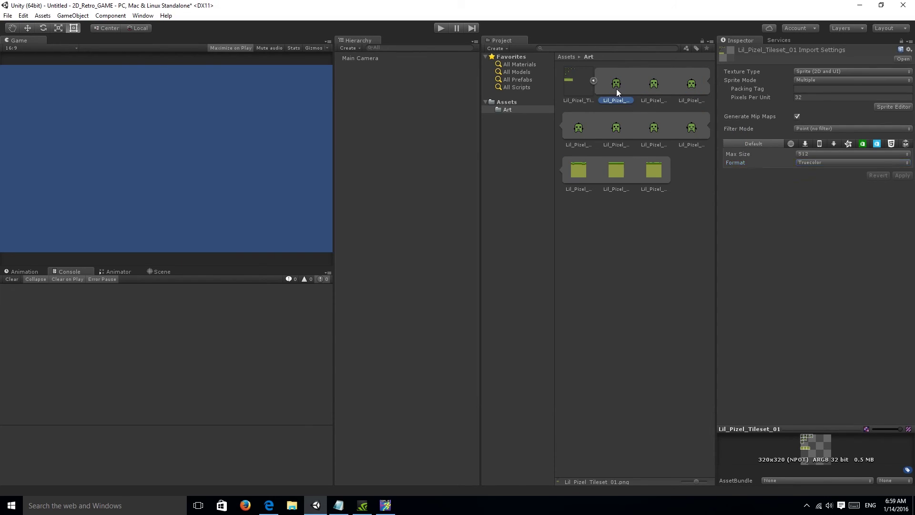
click(657, 93)
click(682, 90)
click(583, 126)
click(616, 128)
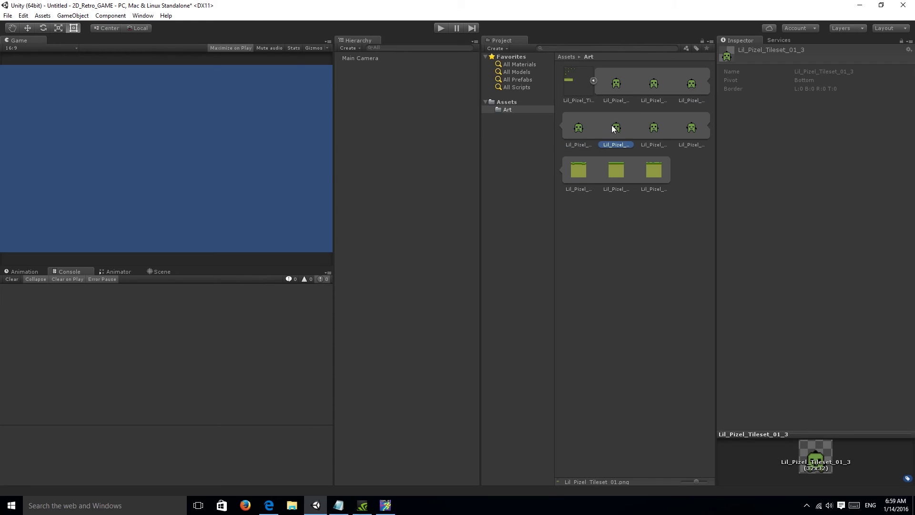
click(659, 132)
click(686, 129)
click(574, 167)
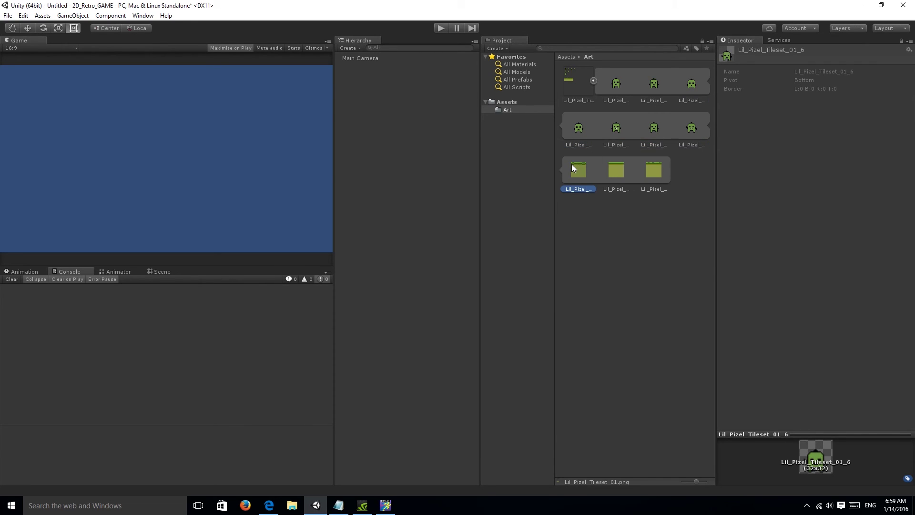
click(610, 170)
click(642, 169)
click(577, 175)
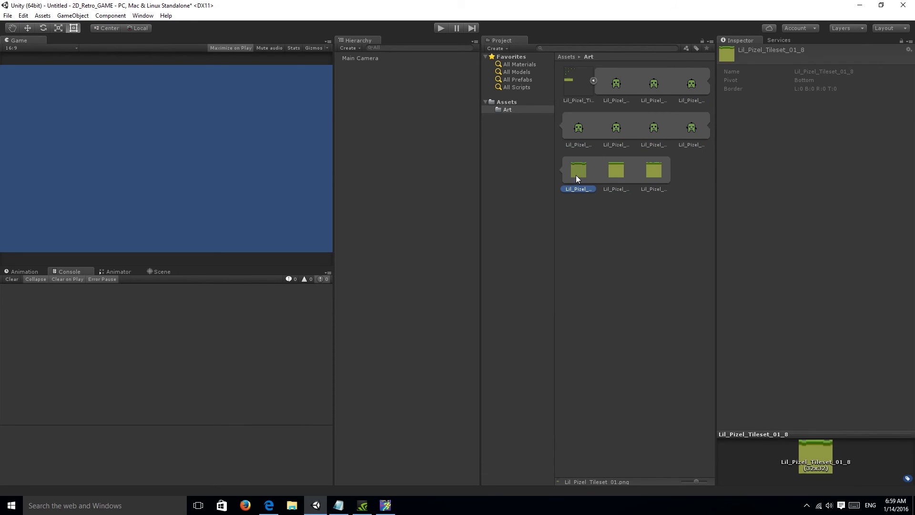
click(616, 171)
click(656, 179)
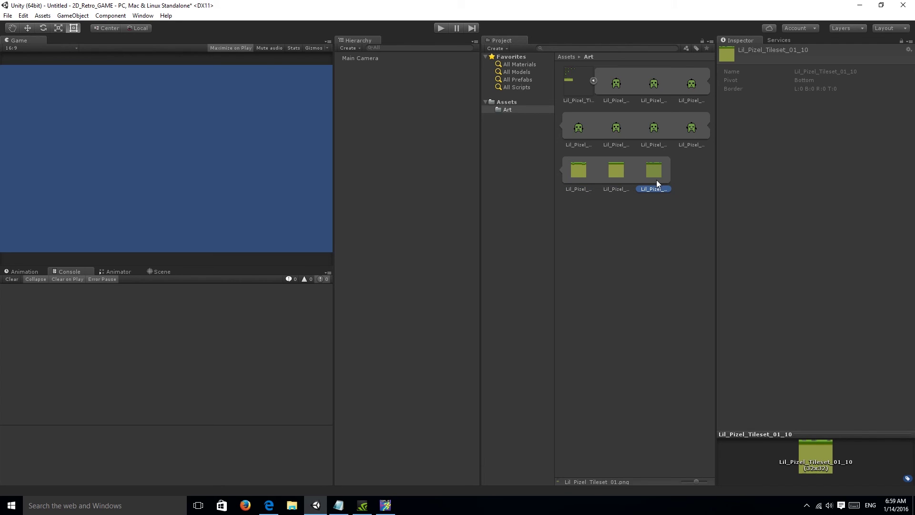
click(626, 89)
click(654, 90)
click(687, 89)
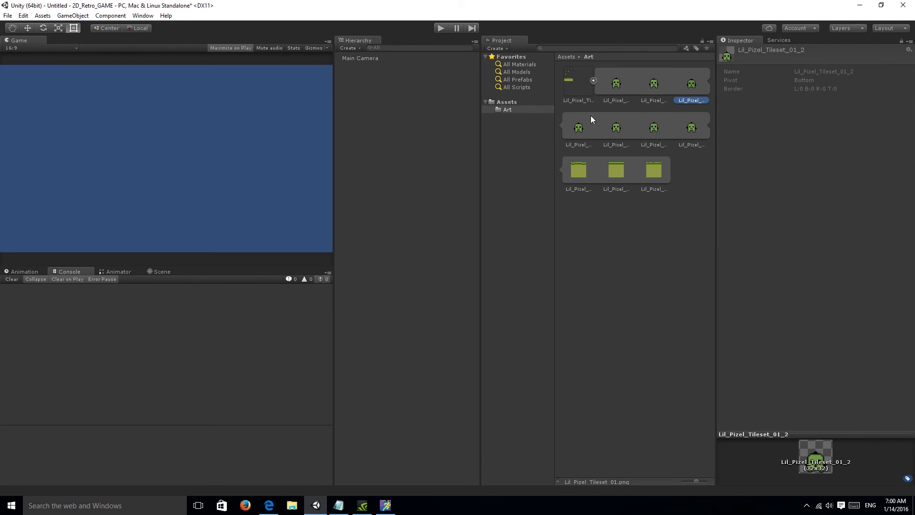
click(572, 128)
click(616, 133)
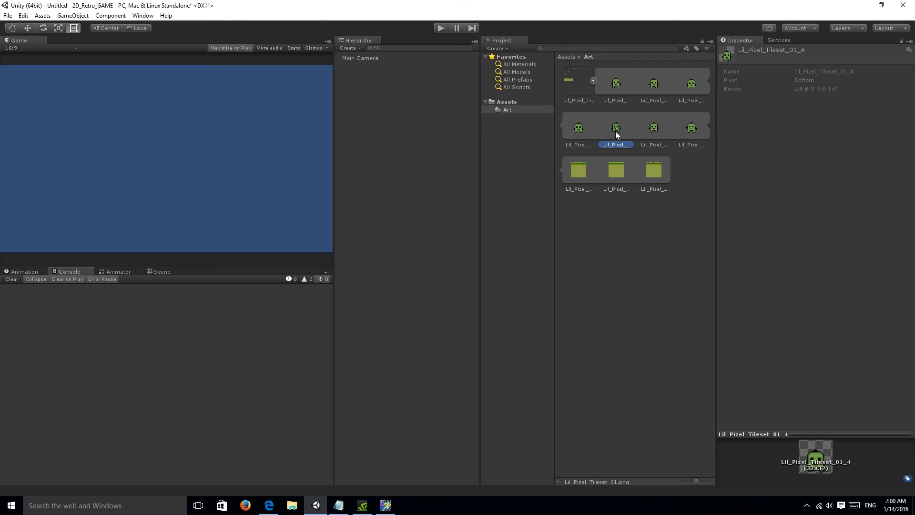
click(652, 134)
click(678, 126)
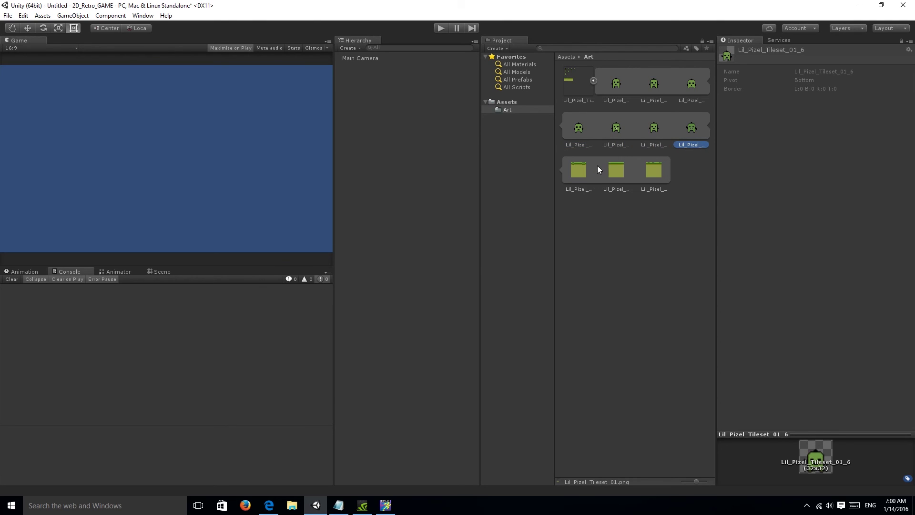
click(581, 176)
click(613, 174)
click(660, 175)
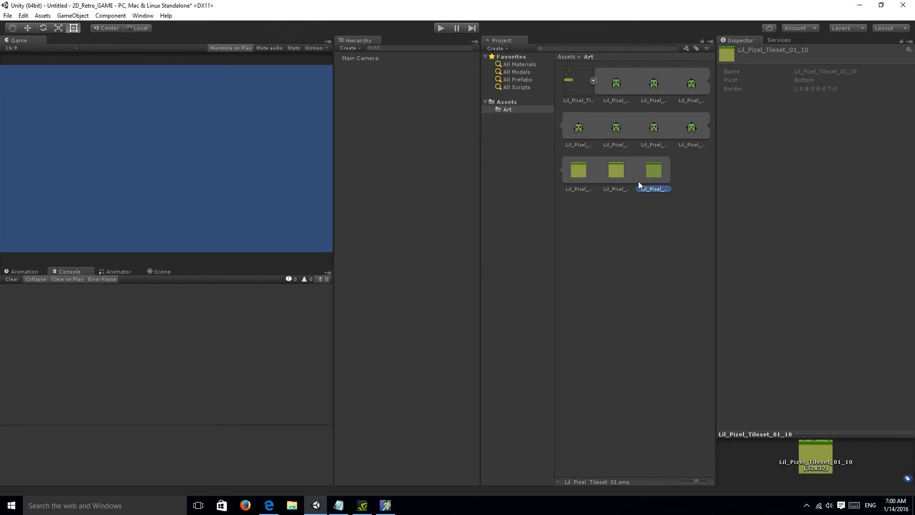